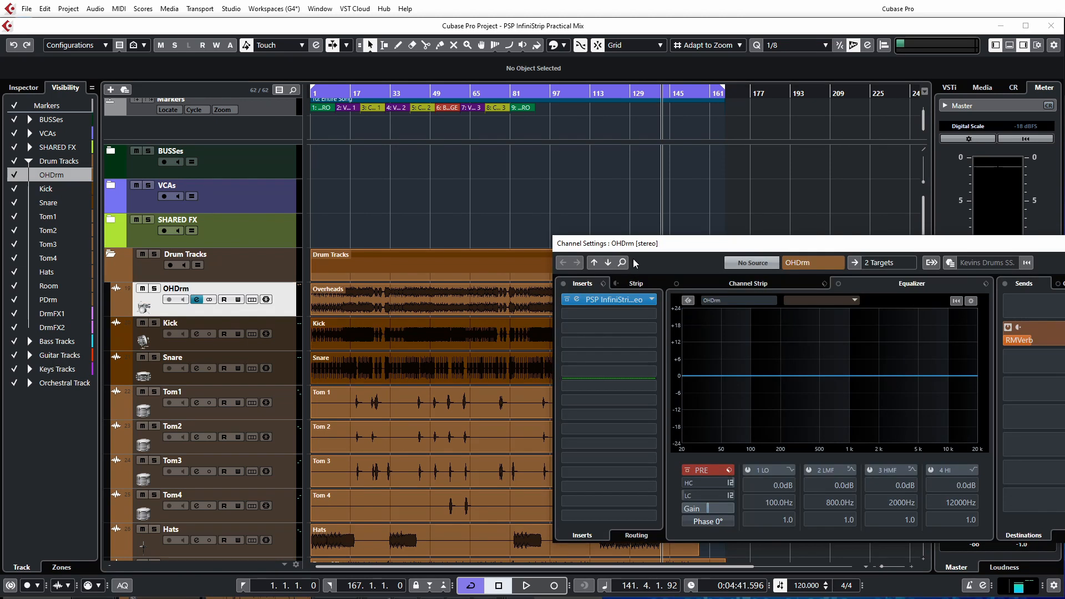
# - Try the Master Control module ahead of the Gain module in the OHDrm channel's PSP InfiniStrip and restore the original order
pyautogui.click(363, 293)
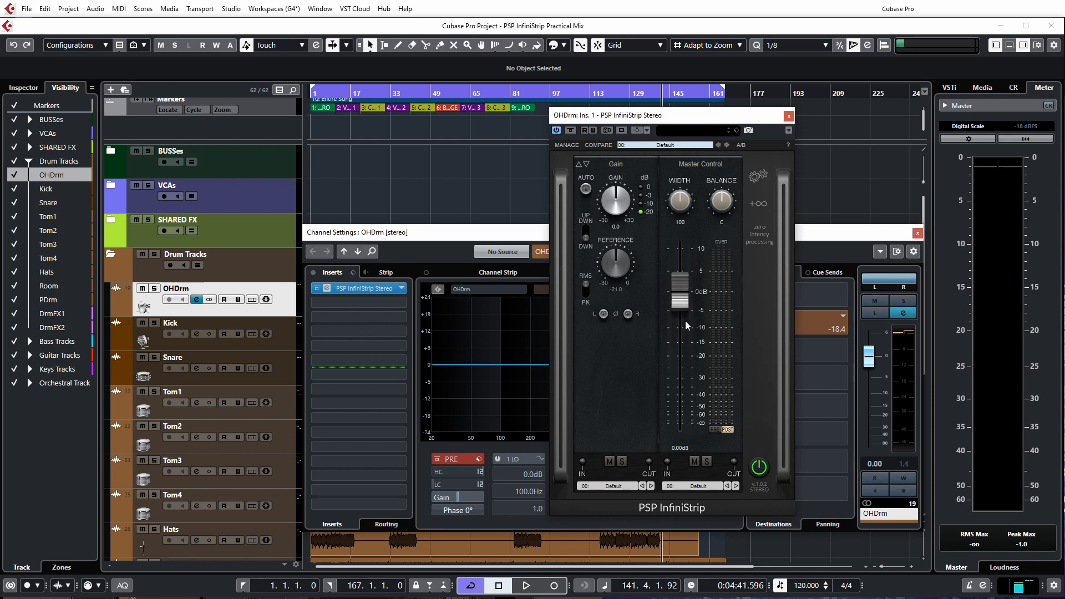
pyautogui.moveTo(719, 174); pyautogui.dragTo(627, 172)
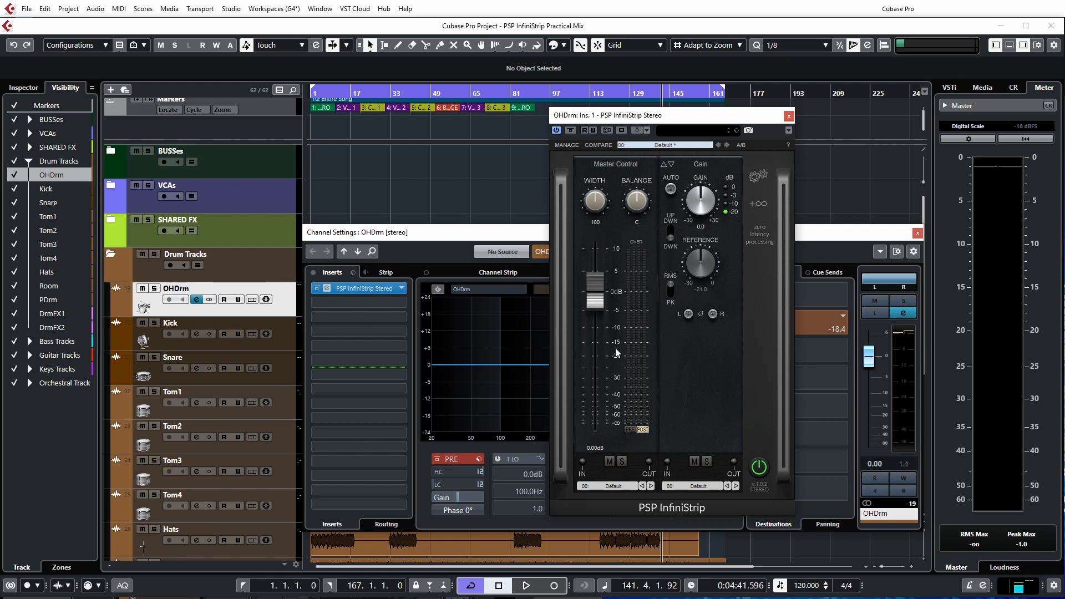
pyautogui.moveTo(627, 183); pyautogui.dragTo(706, 169)
# - Close the OHDrm plug-in and channel settings windows and collapse the Drum Tracks folder
pyautogui.click(788, 115)
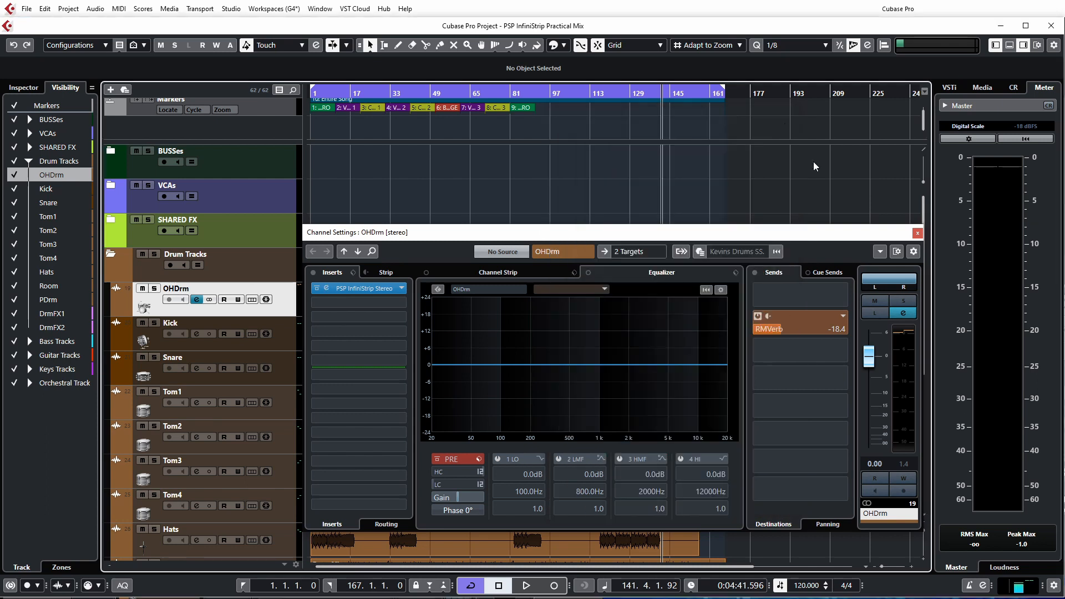
pyautogui.click(917, 233)
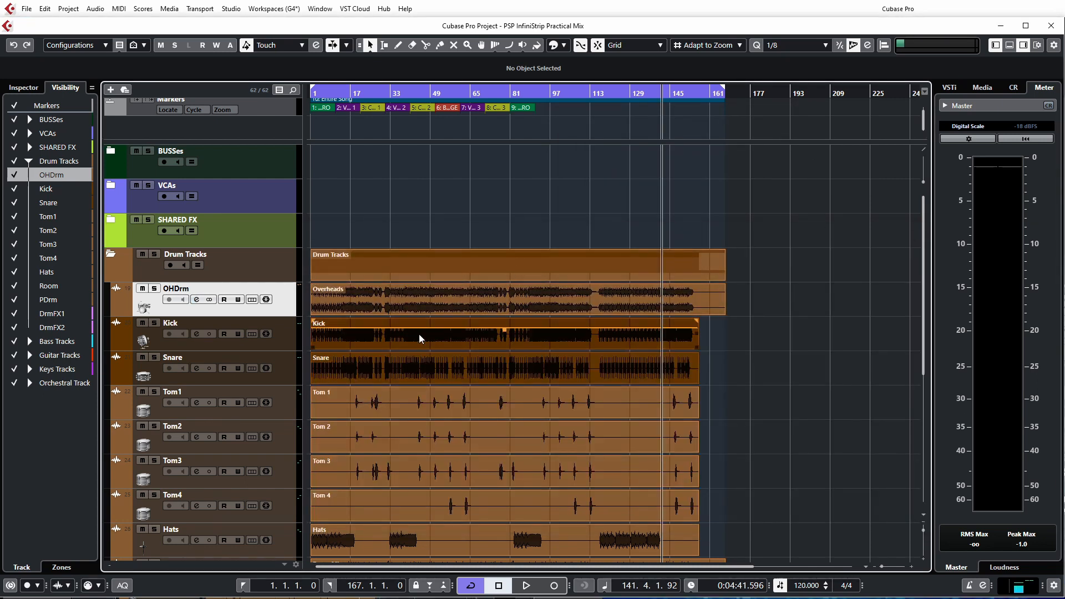
pyautogui.click(111, 255)
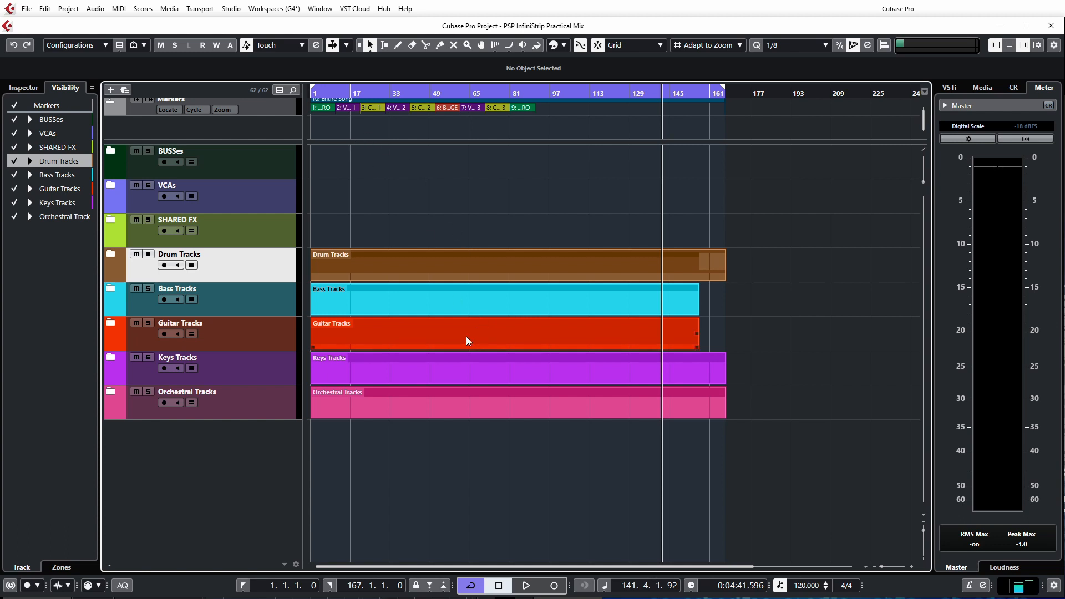
# - Look through the tracks in the Drum Tracks folder and place the playhead near bar 39, leaving the folder collapsed
pyautogui.click(111, 254)
pyautogui.scroll(-5, 447, 350)
pyautogui.scroll(5, 448, 354)
pyautogui.click(405, 135)
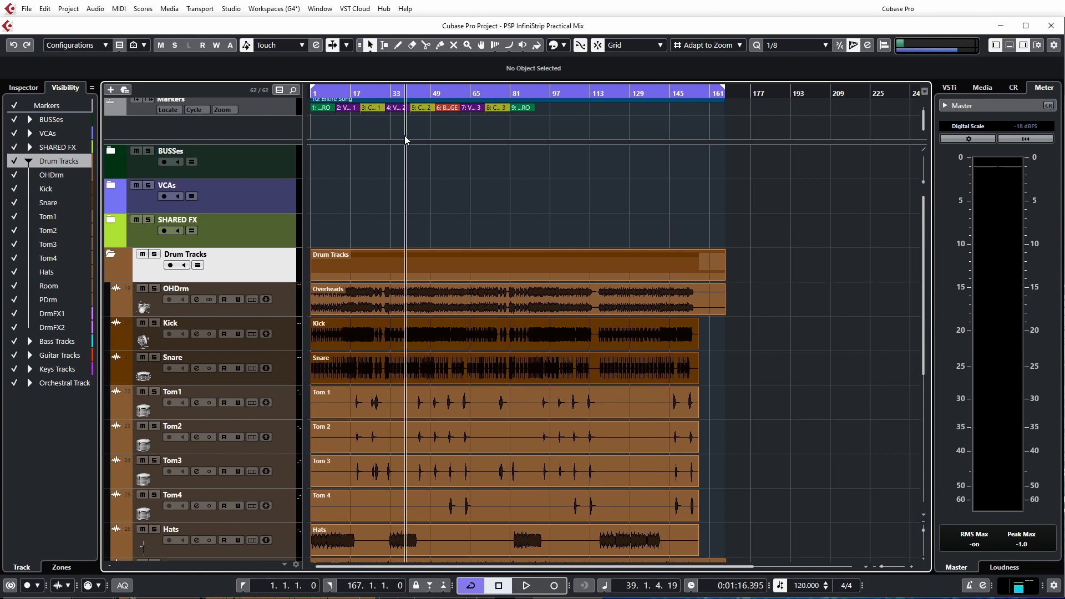
pyautogui.click(111, 256)
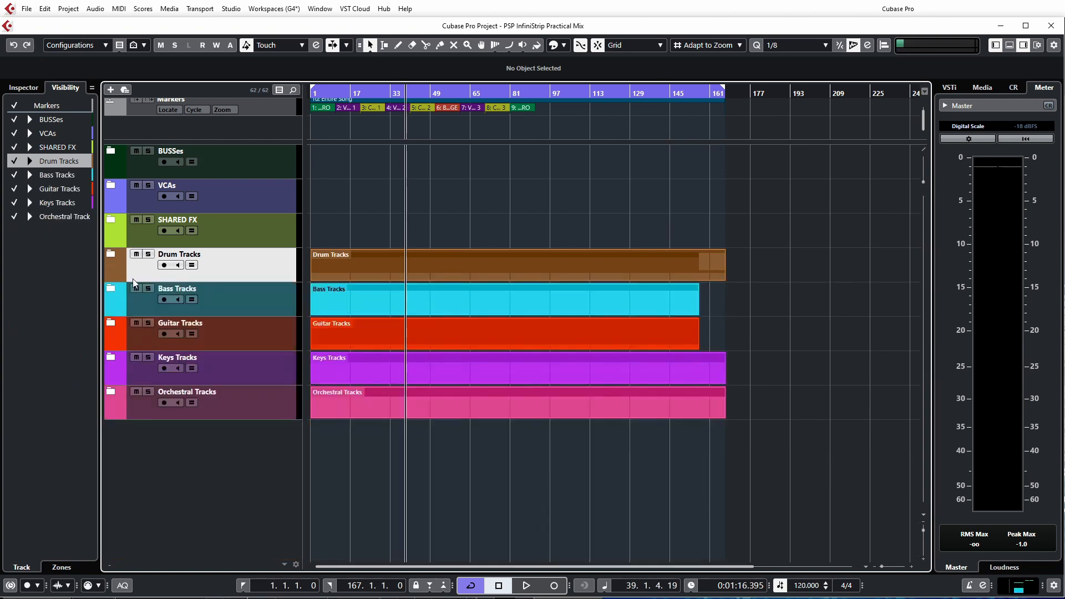
# - Solo the Drum Tracks folder and try the MixBus fader at its minimum, returning it to 0.00 dB
pyautogui.click(150, 256)
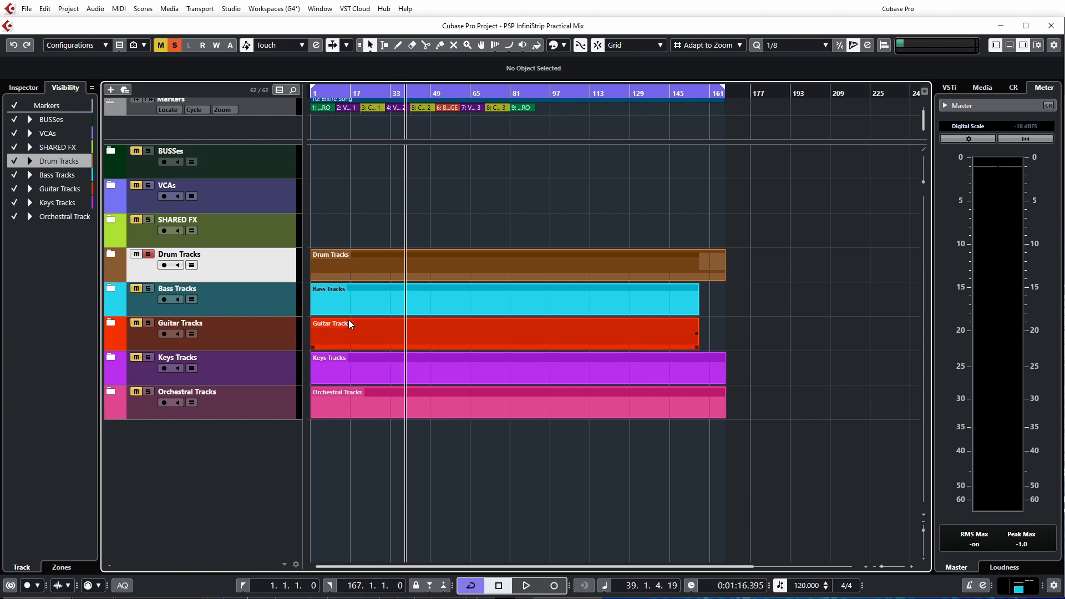
pyautogui.press('F3')
pyautogui.moveTo(441, 587); pyautogui.dragTo(163, 596)
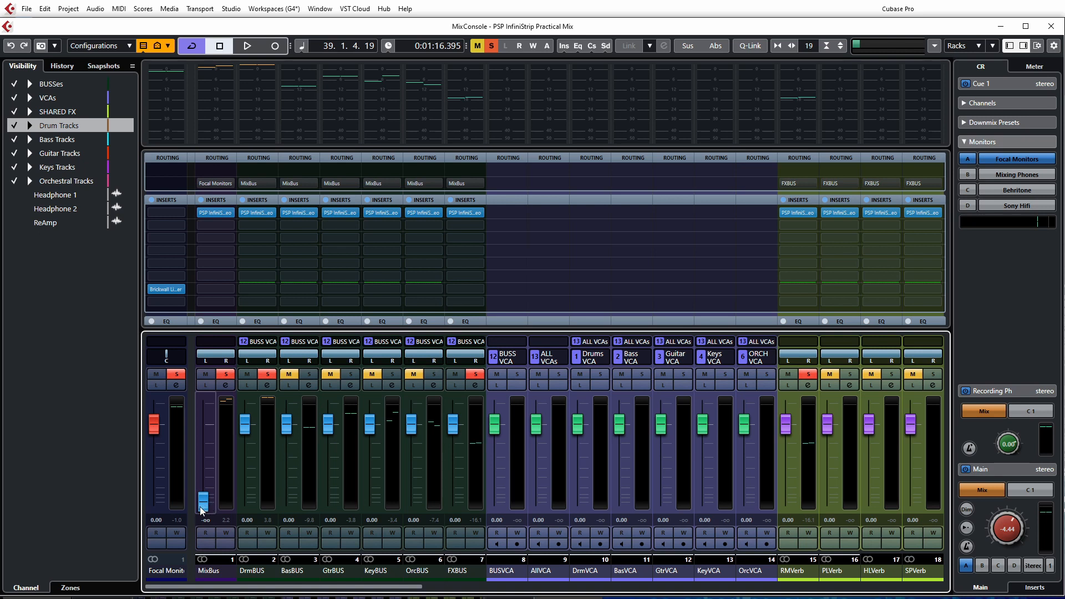
pyautogui.moveTo(202, 509); pyautogui.dragTo(203, 435)
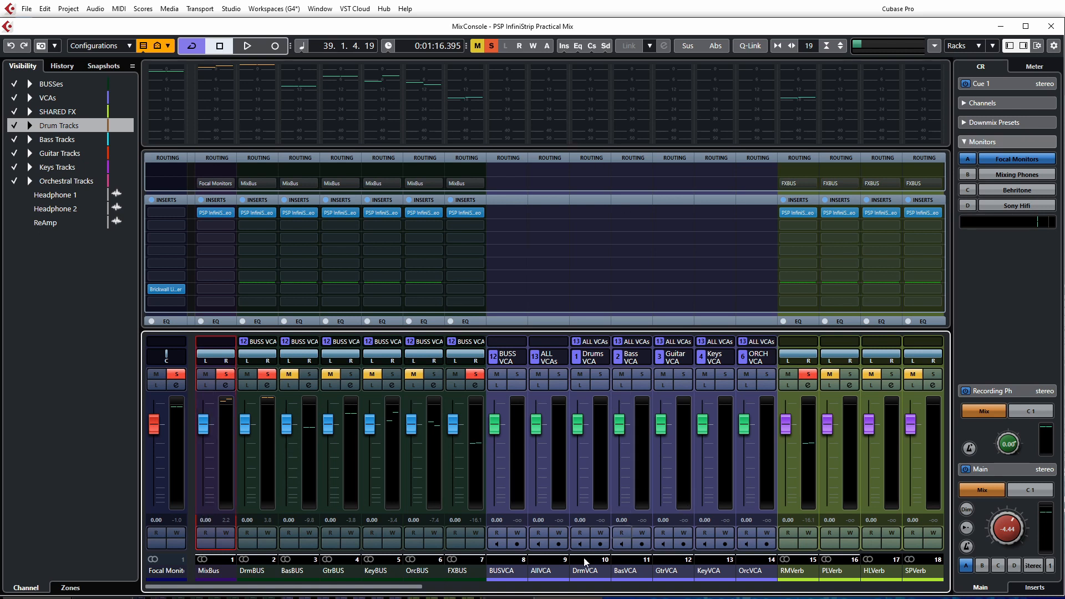
pyautogui.moveTo(406, 589); pyautogui.dragTo(336, 597)
pyautogui.press('F3')
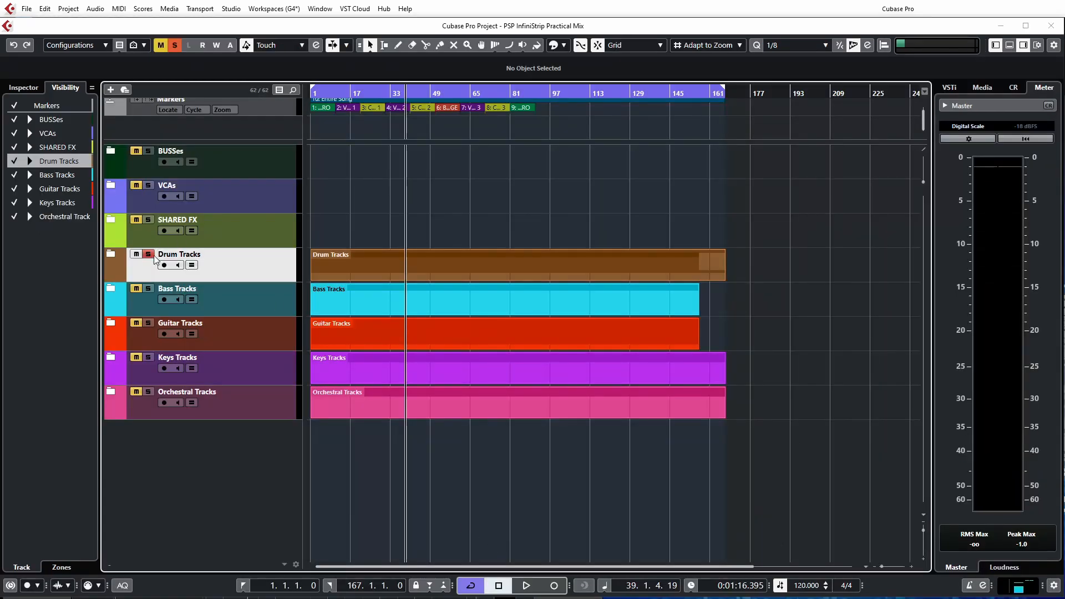
# - Solo the OHDrm channel in the mixer, start playback and lower its fader to about -9.4 dB
pyautogui.press('F3')
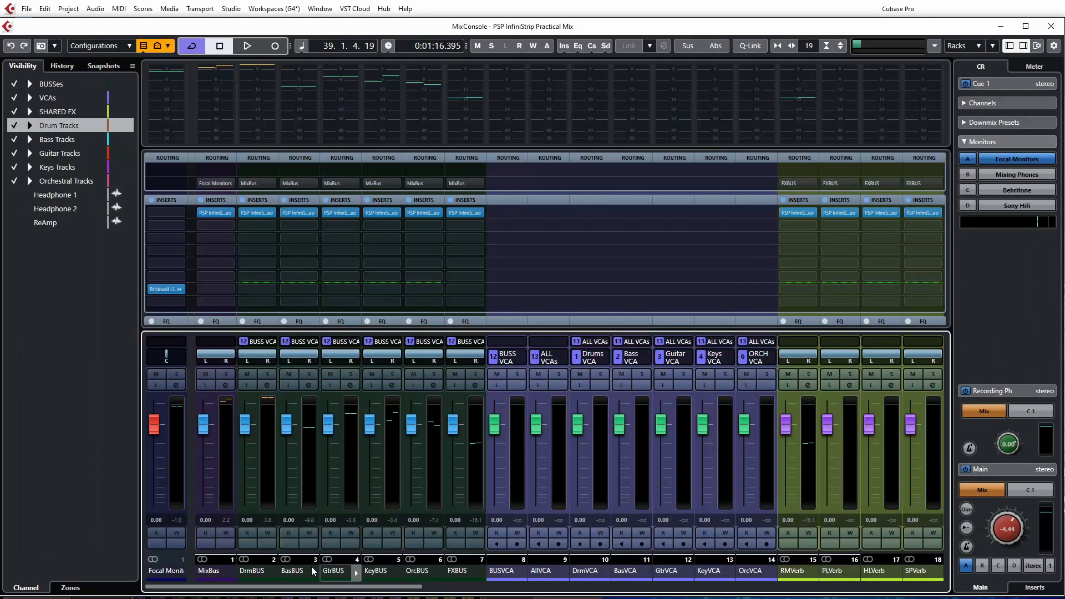
pyautogui.moveTo(308, 592); pyautogui.dragTo(520, 593)
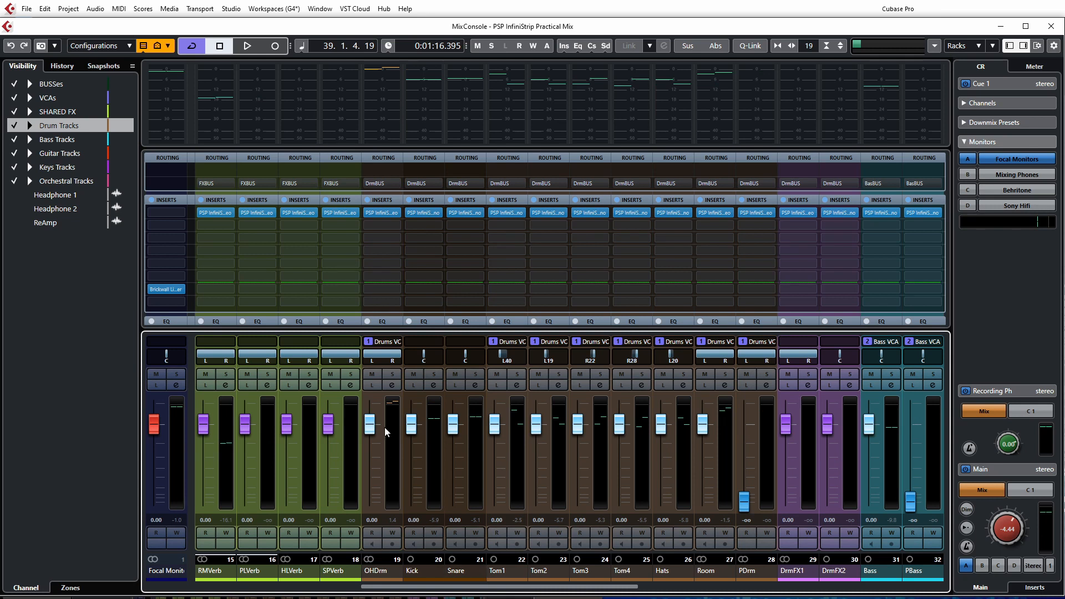
pyautogui.click(387, 378)
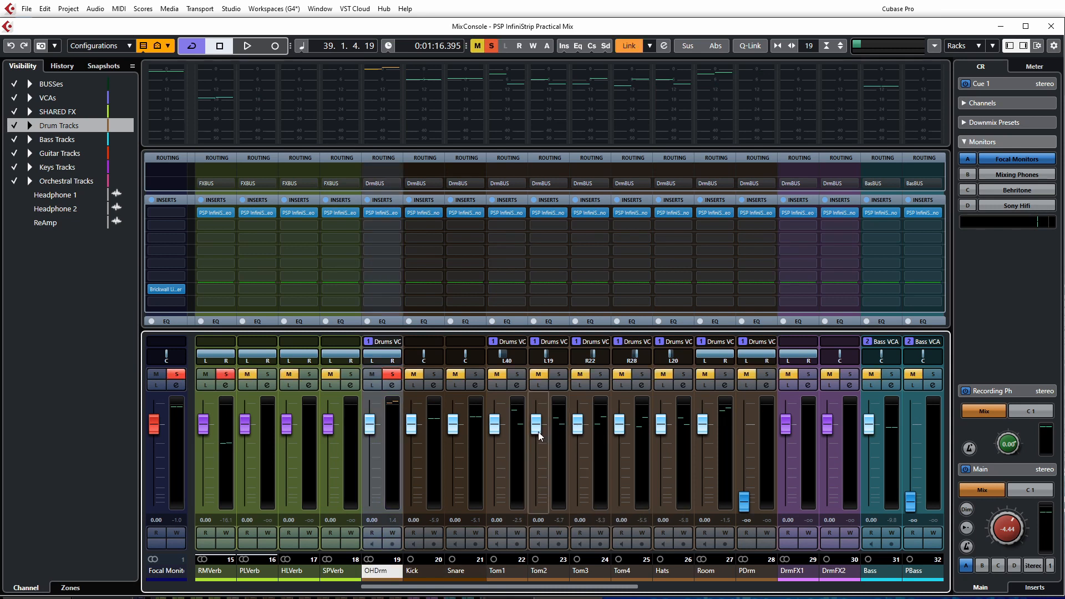
pyautogui.press('space')
pyautogui.moveTo(369, 435); pyautogui.dragTo(371, 461)
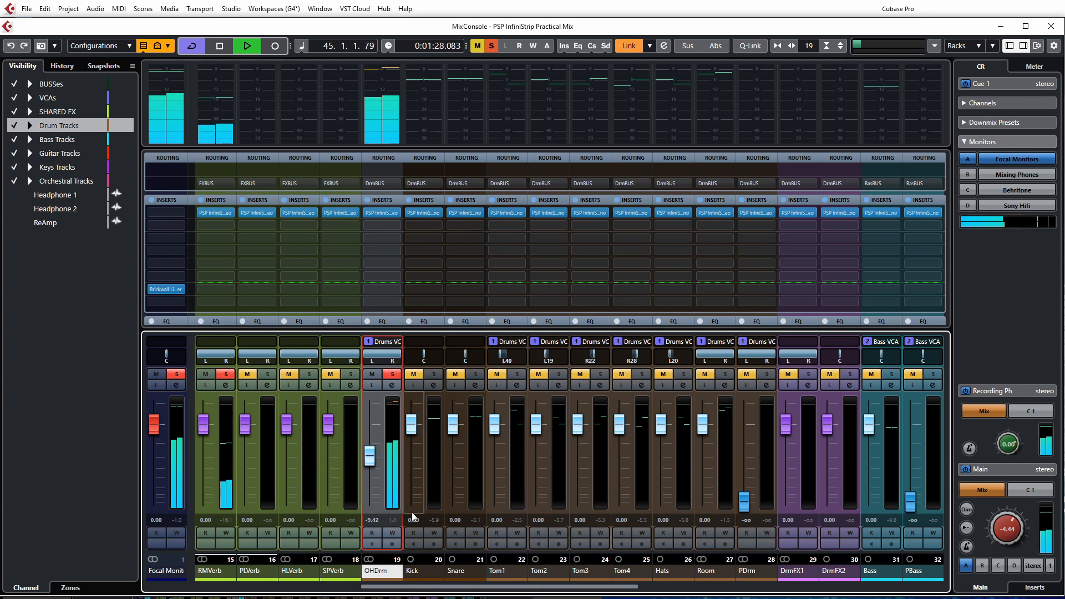
# - Add Kick and Snare to the soloed channels at -2.11 dB and -3.84 dB, and trim OHDrm to -10.5 dB
pyautogui.click(433, 374)
pyautogui.moveTo(411, 431); pyautogui.dragTo(370, 461)
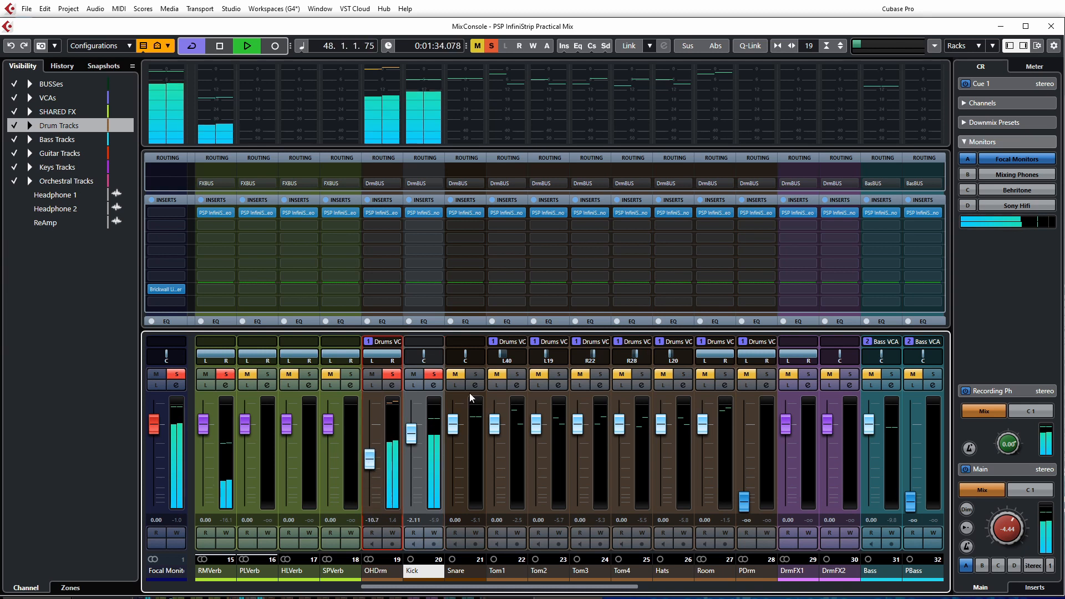
pyautogui.click(475, 374)
pyautogui.moveTo(451, 427); pyautogui.dragTo(455, 442)
pyautogui.moveTo(369, 459); pyautogui.dragTo(366, 460)
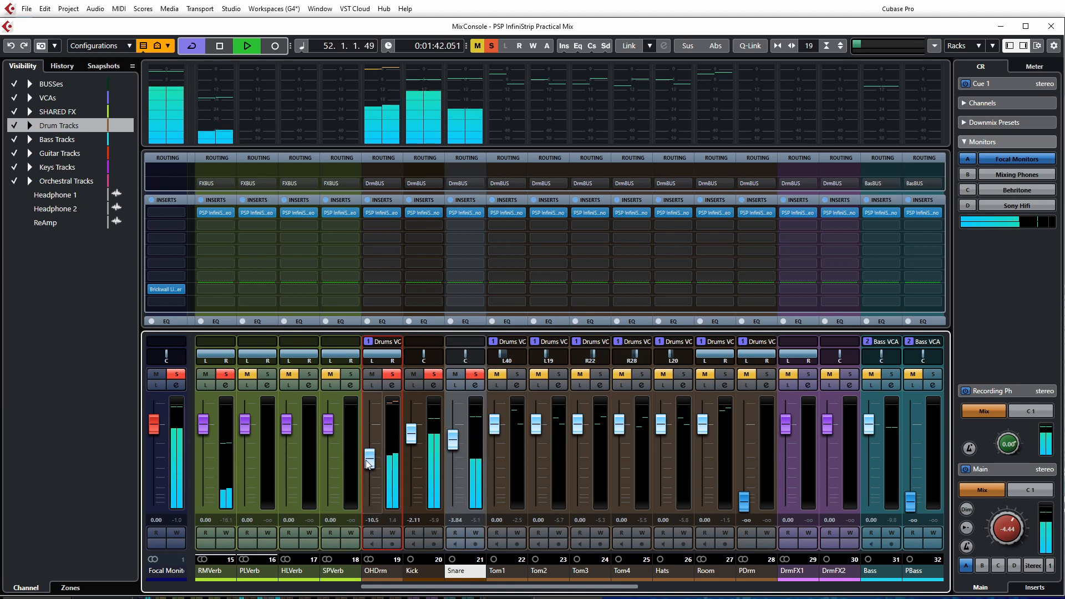
# - Lower the Room fader to -12.9 dB with Room soloed, and add Hats to the soloed channels
pyautogui.moveTo(702, 425); pyautogui.dragTo(704, 464)
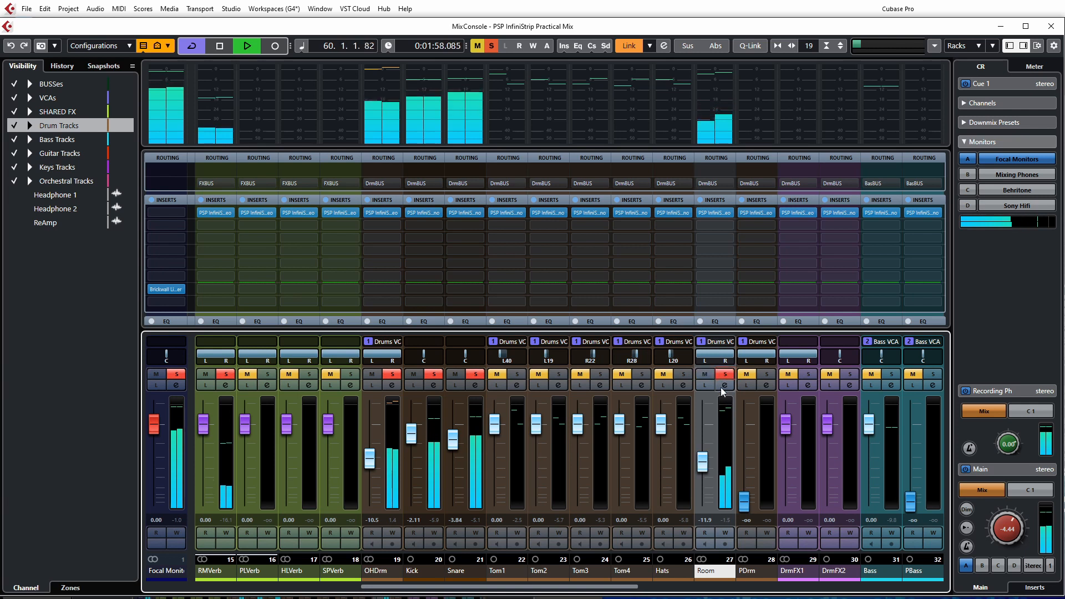
pyautogui.moveTo(706, 462); pyautogui.dragTo(705, 465)
pyautogui.click(683, 374)
pyautogui.click(668, 443)
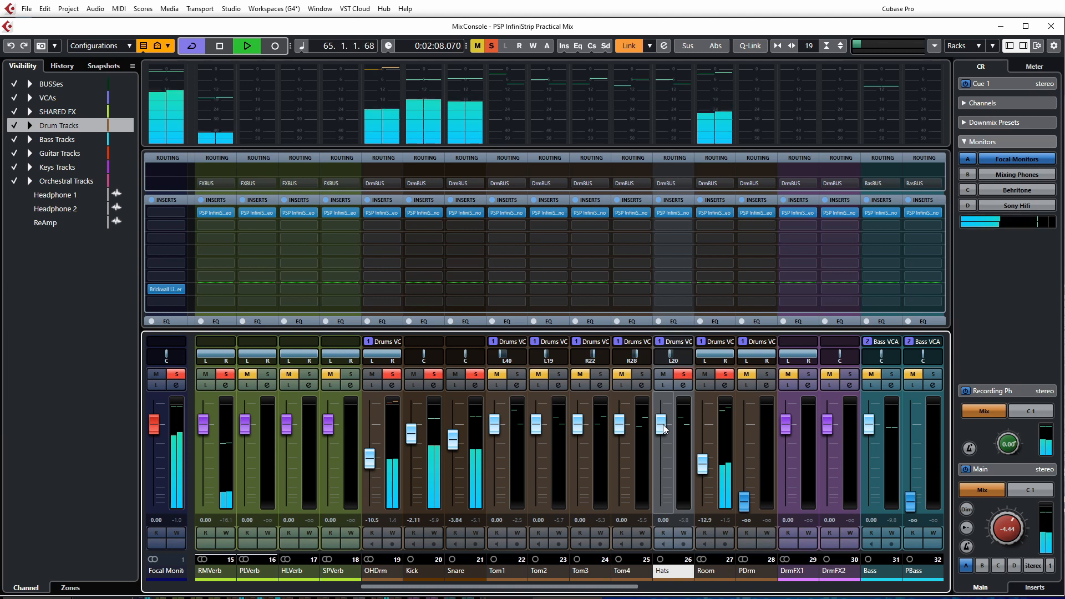
# - Expand the Drum Tracks folder and stop playback, placing the playhead near bar 3 within the first Hats section
pyautogui.press('F3')
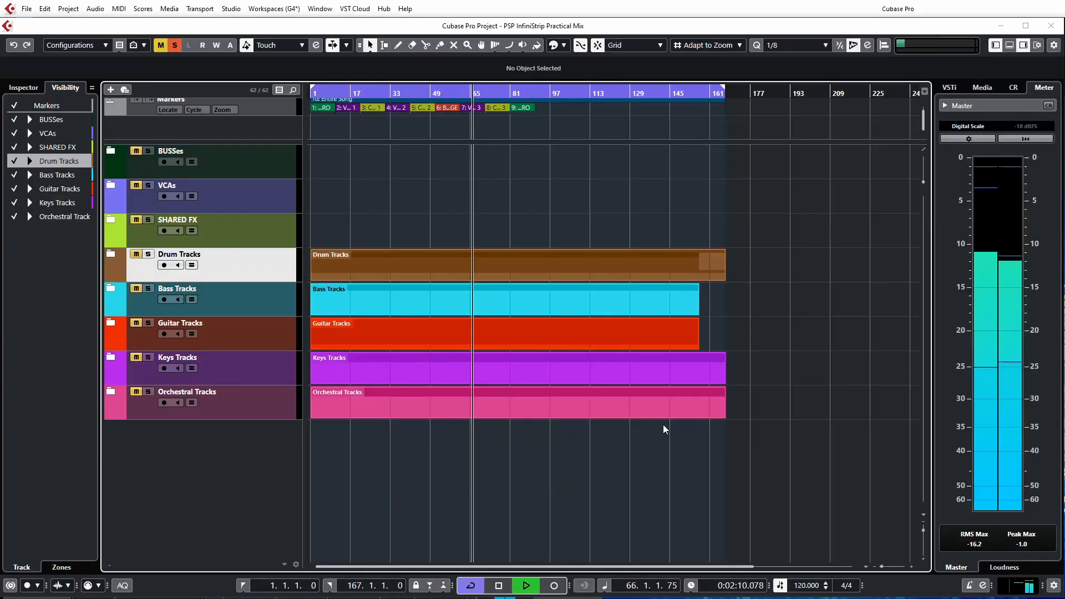
pyautogui.click(109, 254)
pyautogui.scroll(-3, 472, 410)
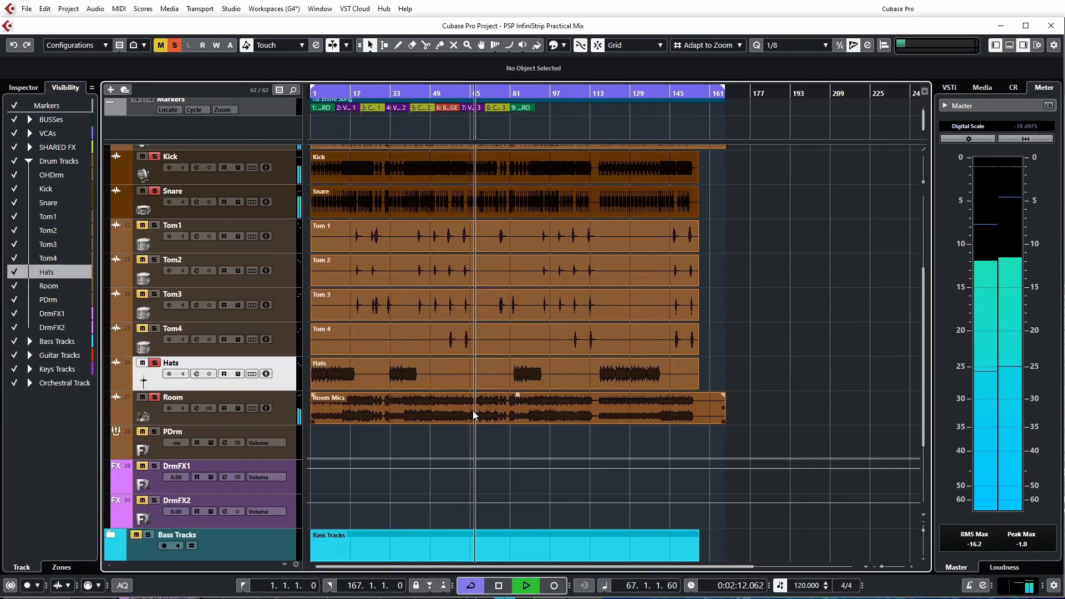
pyautogui.press('space')
pyautogui.click(317, 129)
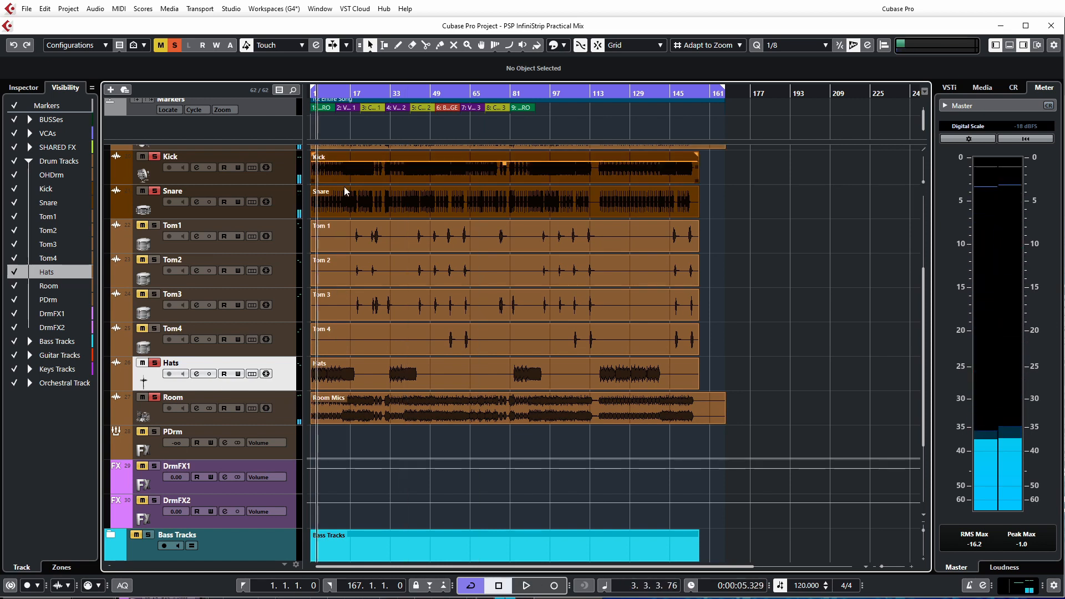
# - Play from the Hats section and lower the Hats fader to -12.6 dB in the mixer
pyautogui.press('space')
pyautogui.press('F3')
pyautogui.moveTo(655, 449); pyautogui.dragTo(649, 470)
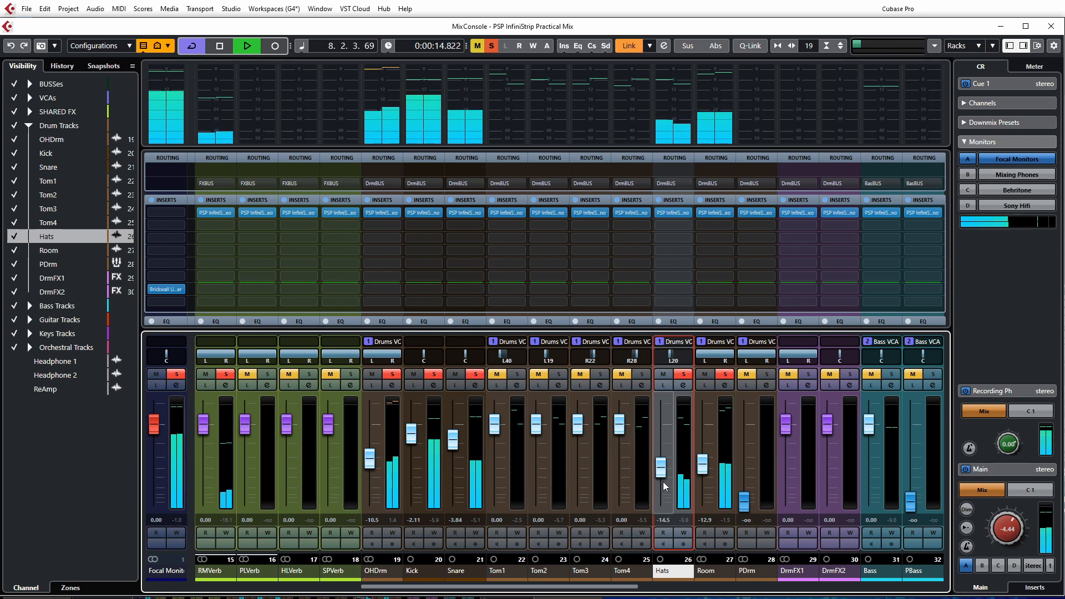
pyautogui.moveTo(665, 487); pyautogui.dragTo(663, 472)
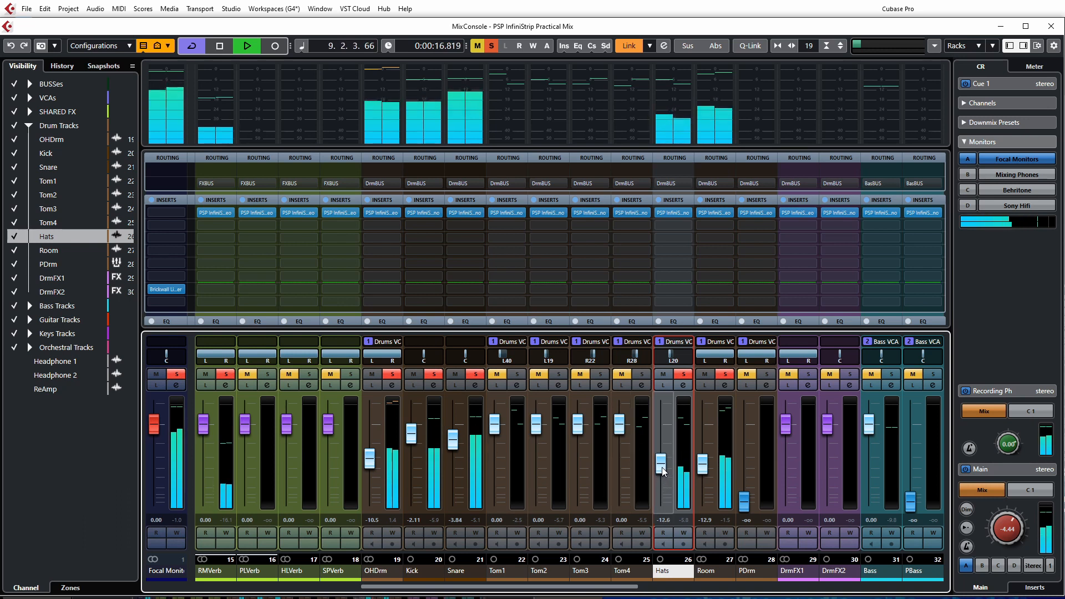
# - Rebalance the main drum faders during playback: OHDrm to -7.63 dB, Kick to -6.54 dB and Snare to -1.55 dB
pyautogui.moveTo(370, 459); pyautogui.dragTo(413, 491)
pyautogui.moveTo(453, 446); pyautogui.dragTo(412, 449)
pyautogui.moveTo(369, 441); pyautogui.dragTo(371, 455)
pyautogui.moveTo(453, 501); pyautogui.dragTo(451, 450)
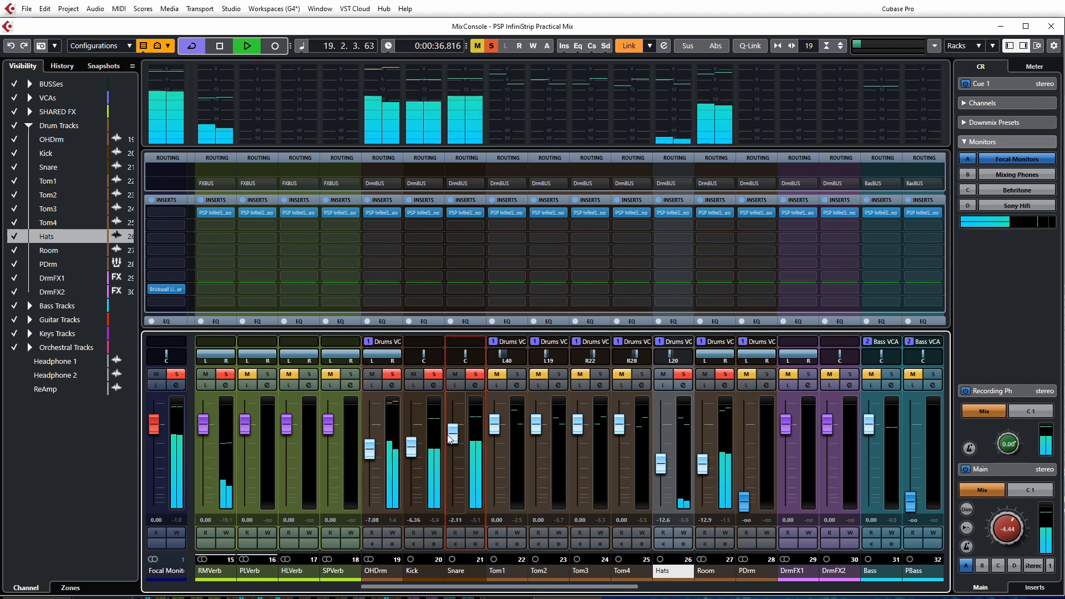
pyautogui.moveTo(410, 456); pyautogui.dragTo(371, 460)
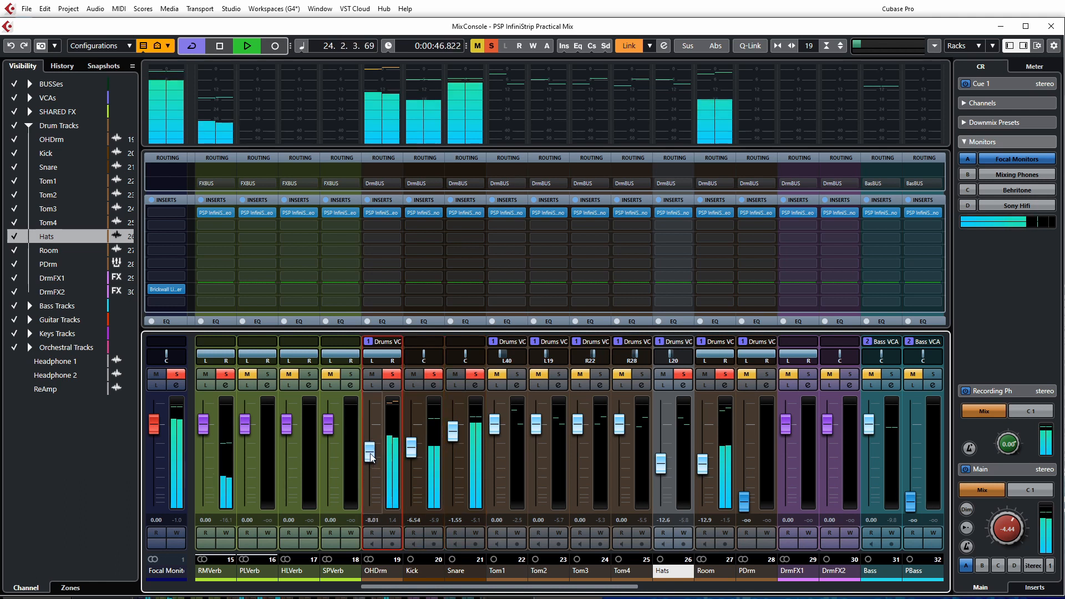
pyautogui.moveTo(370, 457); pyautogui.dragTo(371, 456)
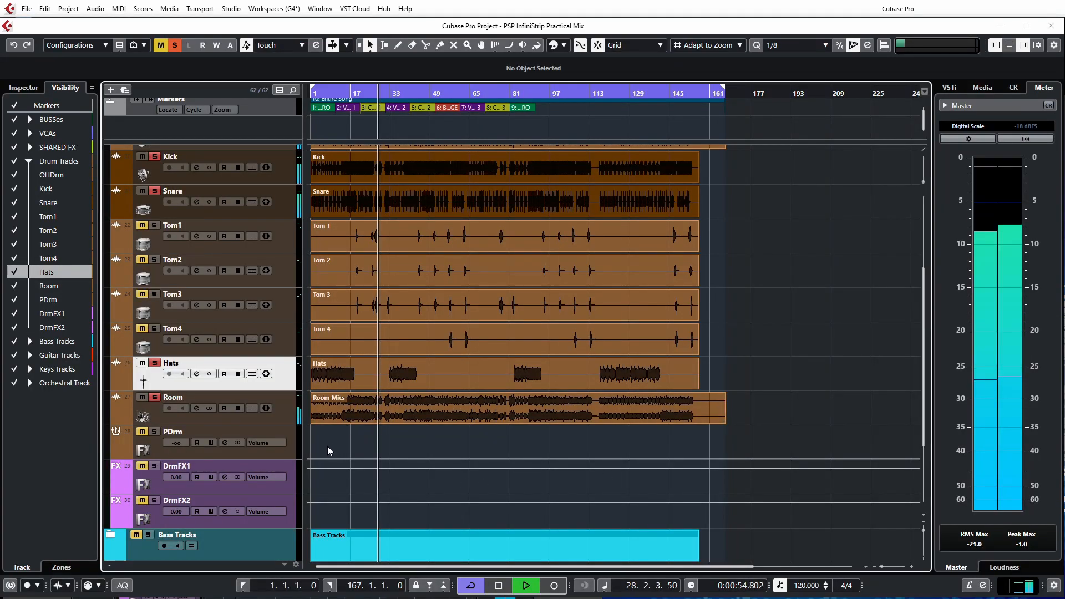
# - Lower the Hats fader further to -18.2 dB while the opening Hats section plays
pyautogui.press('F3')
pyautogui.moveTo(662, 468); pyautogui.dragTo(664, 483)
pyautogui.moveTo(662, 482); pyautogui.dragTo(662, 479)
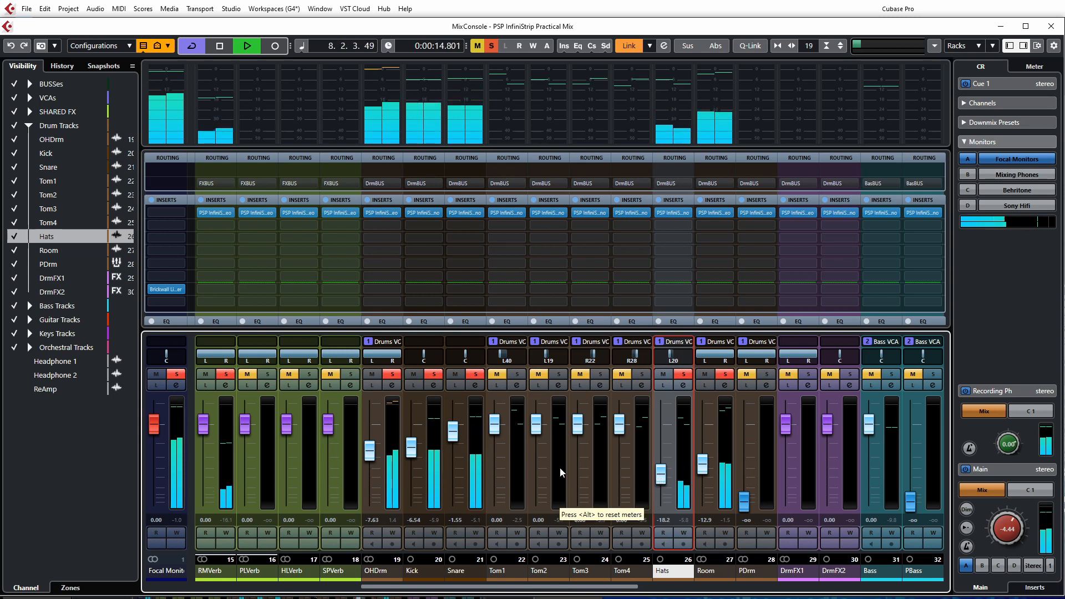
# - Stop playback and place the playhead near bar 24, around the early tom hits
pyautogui.press('F3')
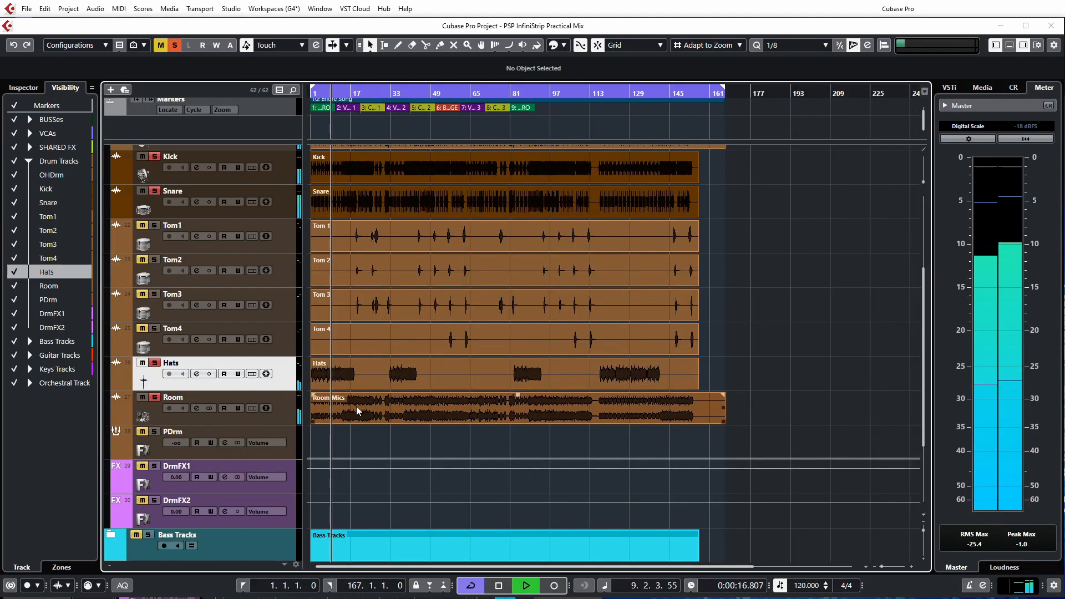
pyautogui.press('space')
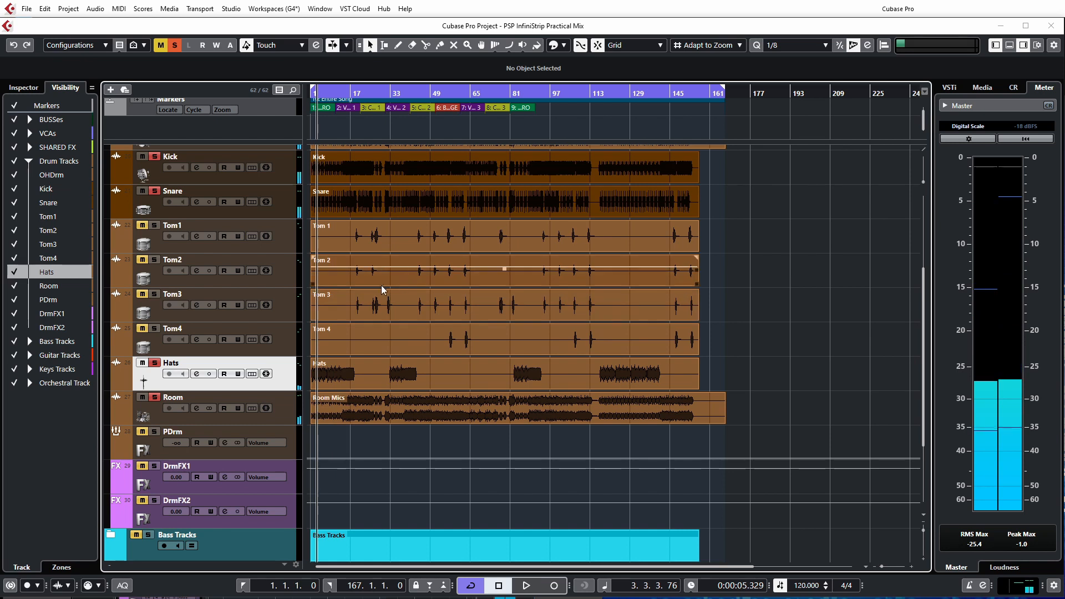
pyautogui.click(369, 135)
pyautogui.click(370, 132)
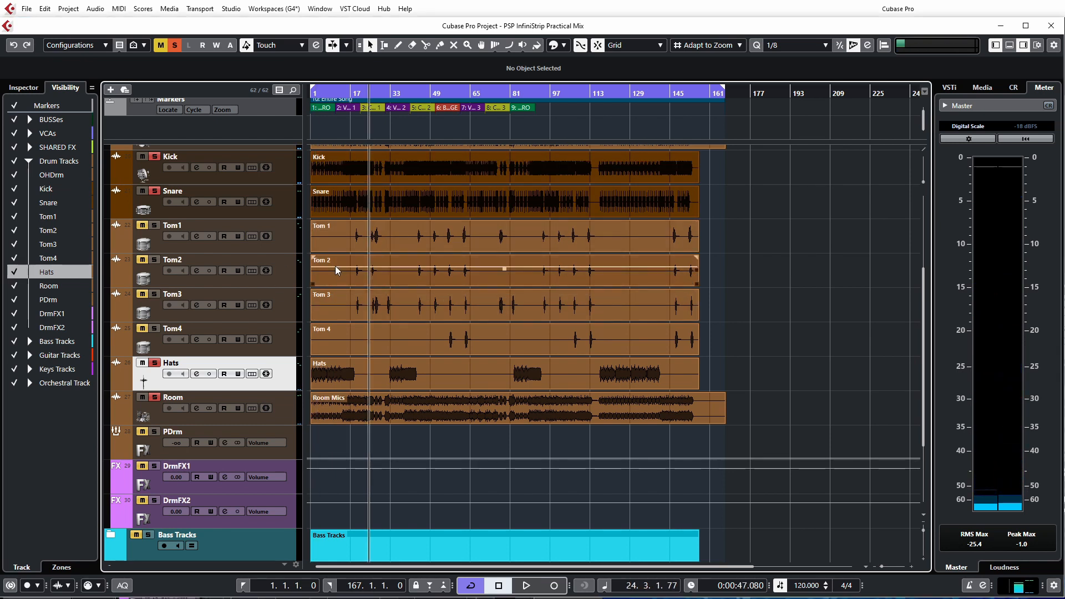
# - Add Tom1, Tom2, Tom3 and Tom4 to the soloed channels in the mixer
pyautogui.press('F3')
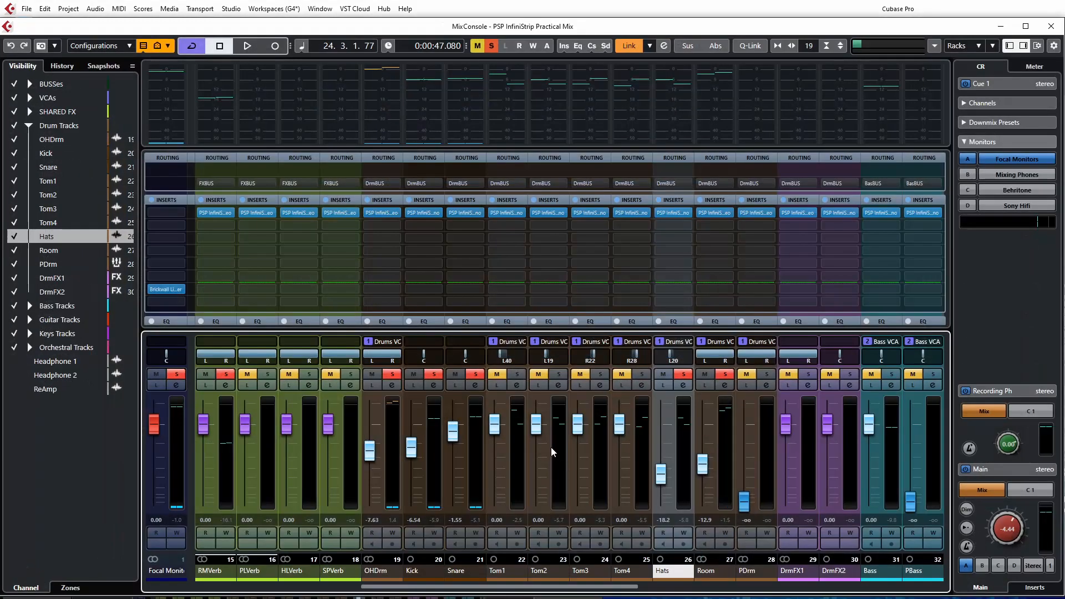
pyautogui.click(517, 374)
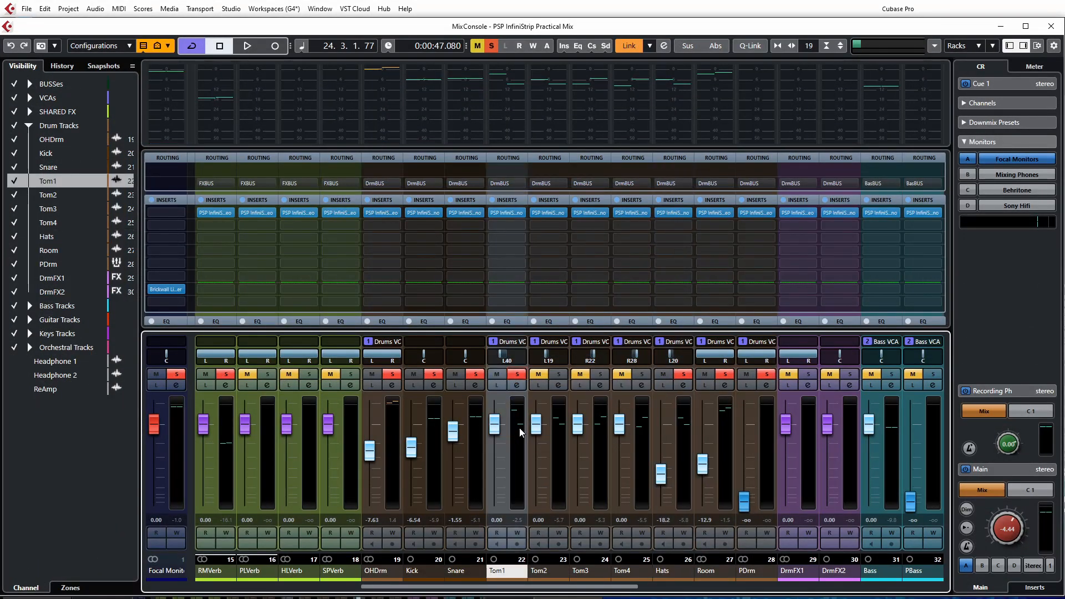
pyautogui.click(559, 375)
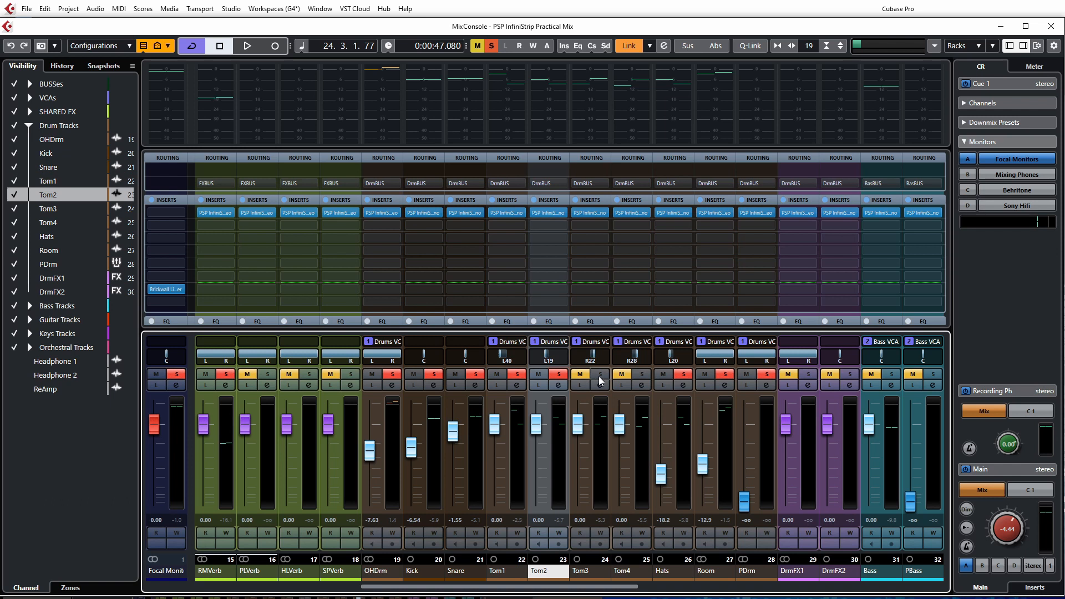
pyautogui.click(600, 374)
pyautogui.click(642, 375)
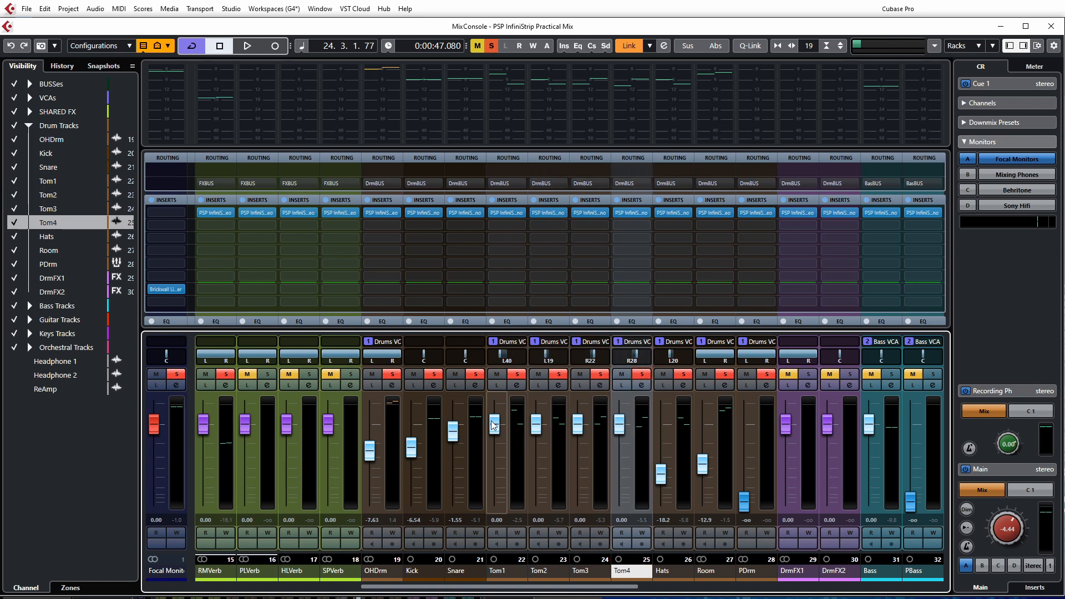
# - Lower the tom faders during playback: Tom1 to -4.20 dB, Tom2 to -4.57 dB, Tom3 to -3.01 dB and Tom4 to -4.38 dB
pyautogui.press('space')
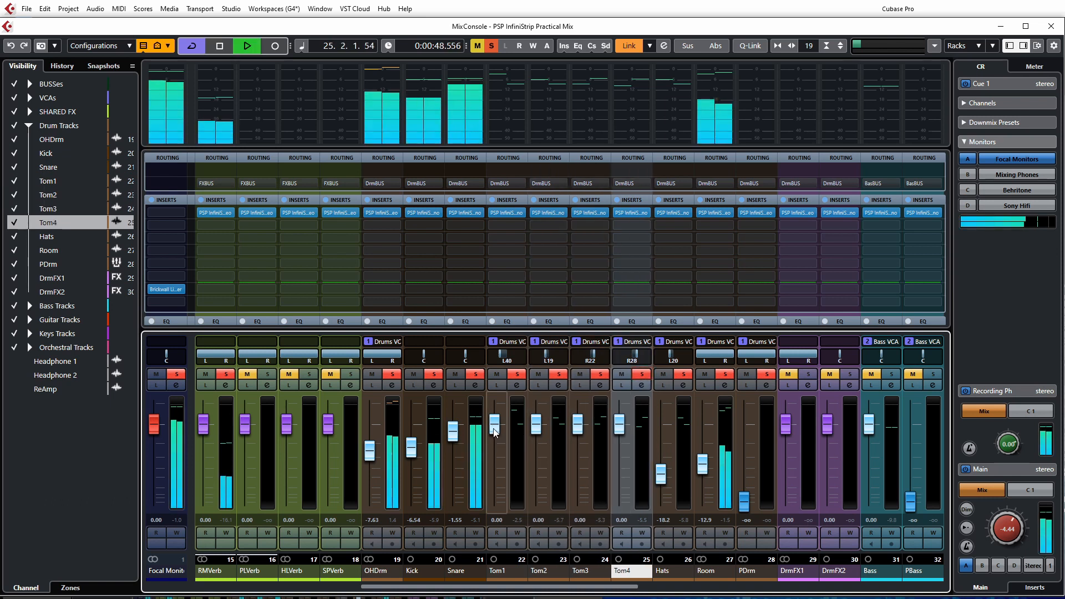
pyautogui.moveTo(496, 426); pyautogui.dragTo(539, 453)
pyautogui.moveTo(578, 424); pyautogui.dragTo(579, 455)
pyautogui.moveTo(619, 425); pyautogui.dragTo(620, 456)
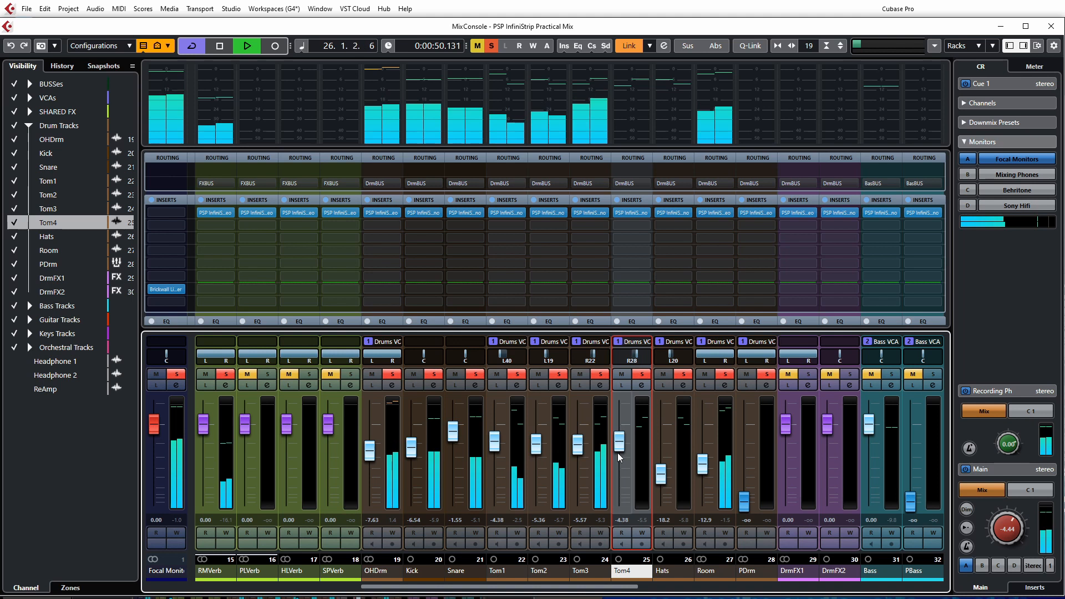
pyautogui.moveTo(495, 441)
pyautogui.mouseDown()
pyautogui.moveTo(495, 459)
pyautogui.moveTo(493, 445)
pyautogui.mouseUp()
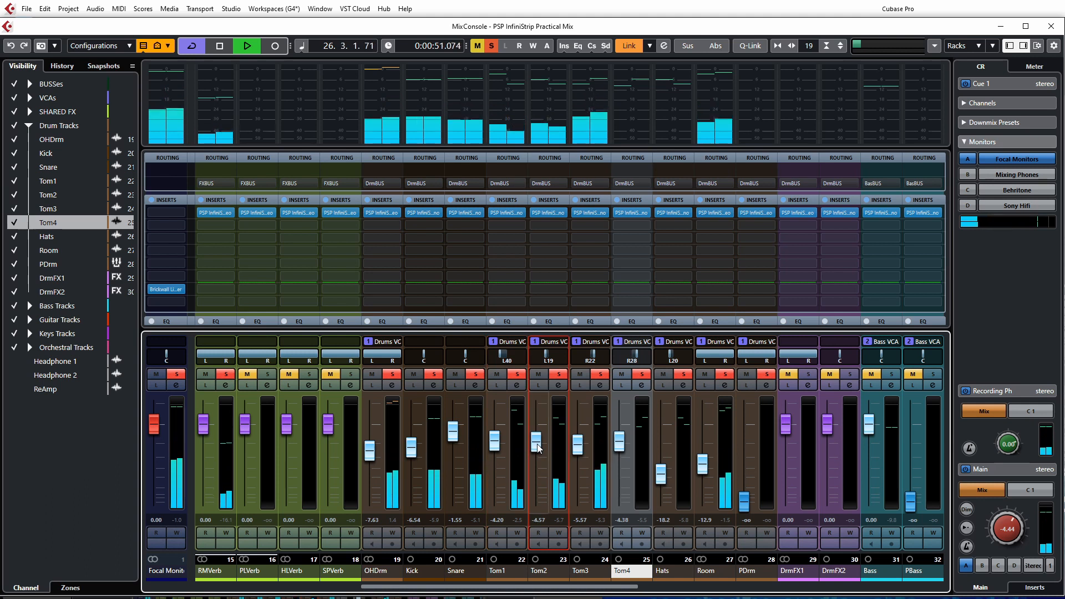
pyautogui.click(577, 453)
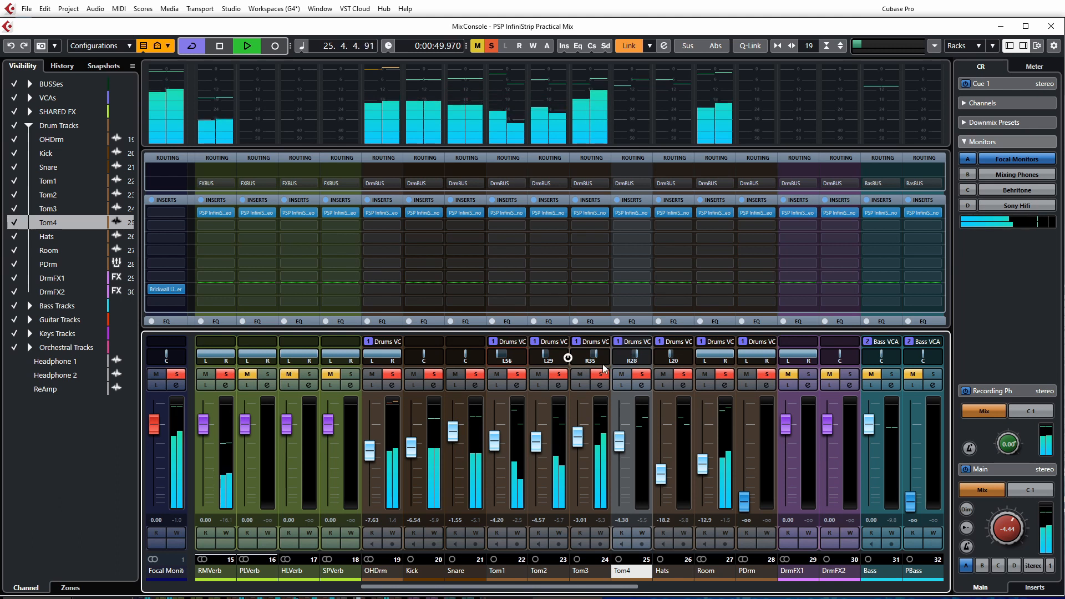
# - Spread the four toms' panning to L56, L29, R44 and R59, and trim Tom3 to -3.67 dB and Tom1 to -4.38 dB
pyautogui.moveTo(601, 361); pyautogui.dragTo(636, 363)
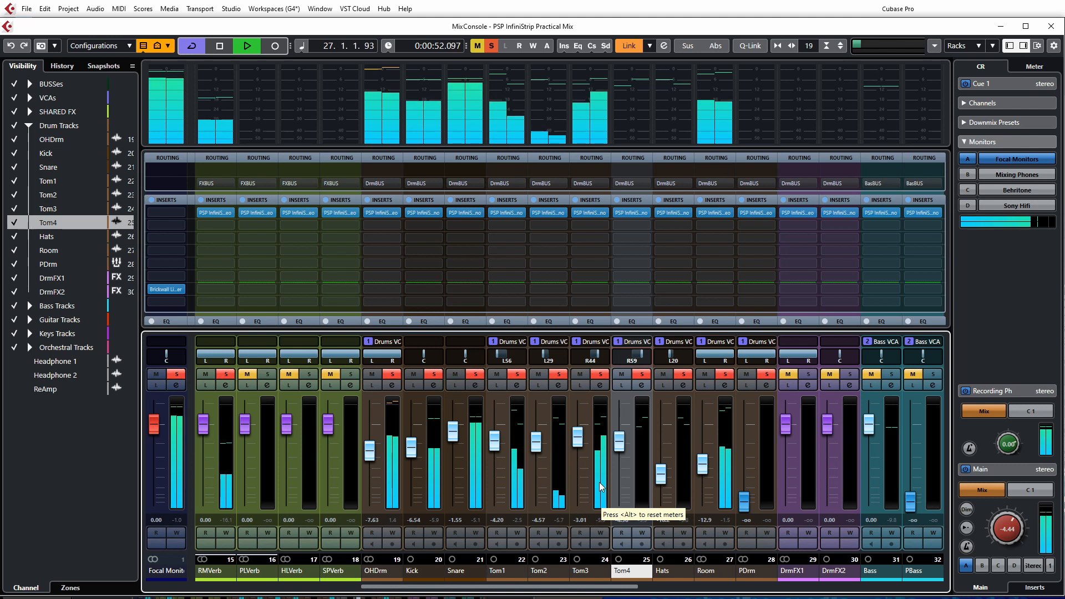
pyautogui.moveTo(577, 439); pyautogui.dragTo(576, 442)
pyautogui.moveTo(494, 441); pyautogui.dragTo(494, 443)
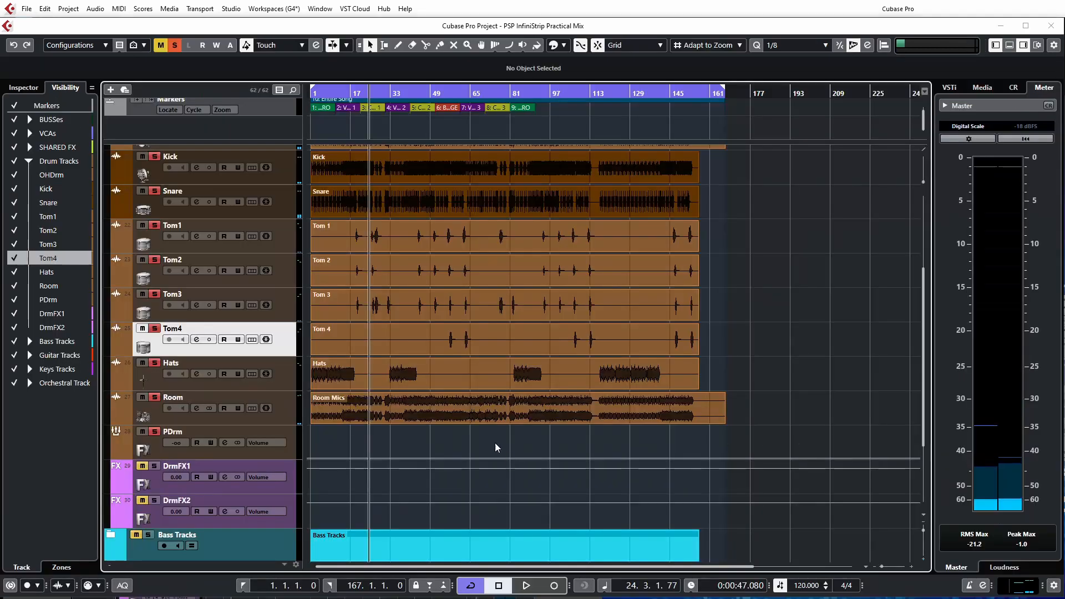
# - Place the playhead near bar 56 at the first Tom4 hits and raise the Tom4 fader to -1.96 dB during playback
pyautogui.click(448, 131)
pyautogui.click(507, 366)
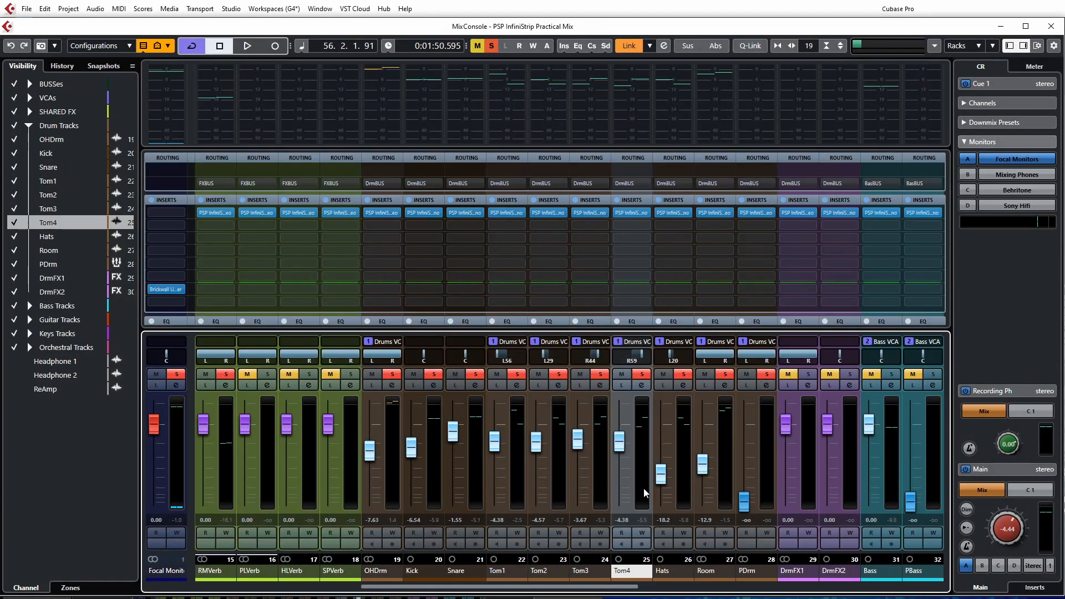
pyautogui.press('space')
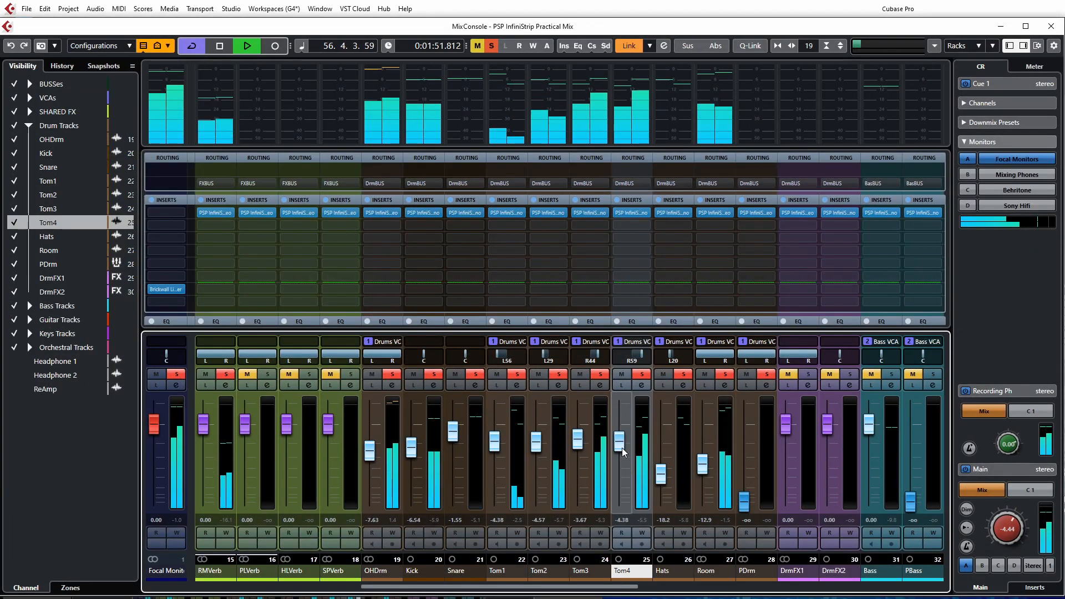
pyautogui.moveTo(623, 452); pyautogui.dragTo(620, 442)
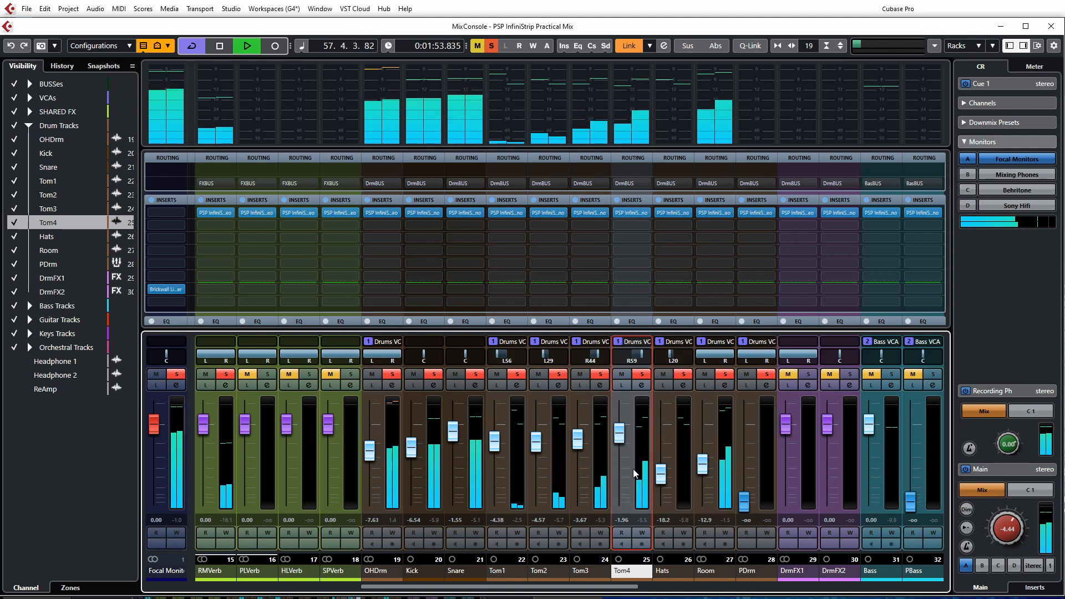
# - Audition the drums with Room out of solo, solo it again, set its fader to -9.85 dB and stop playback
pyautogui.click(704, 374)
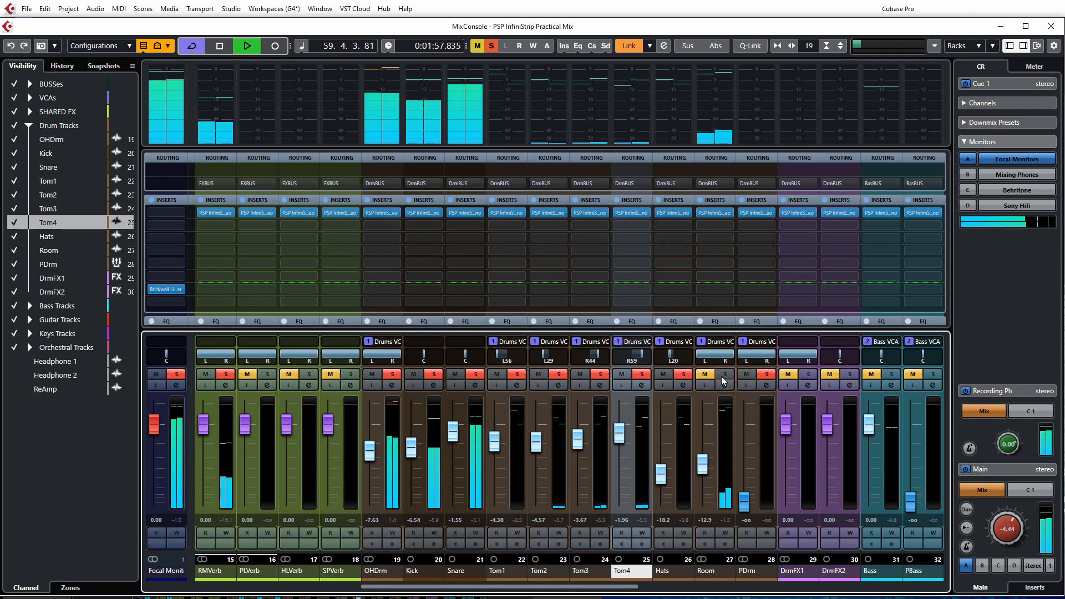
pyautogui.click(725, 375)
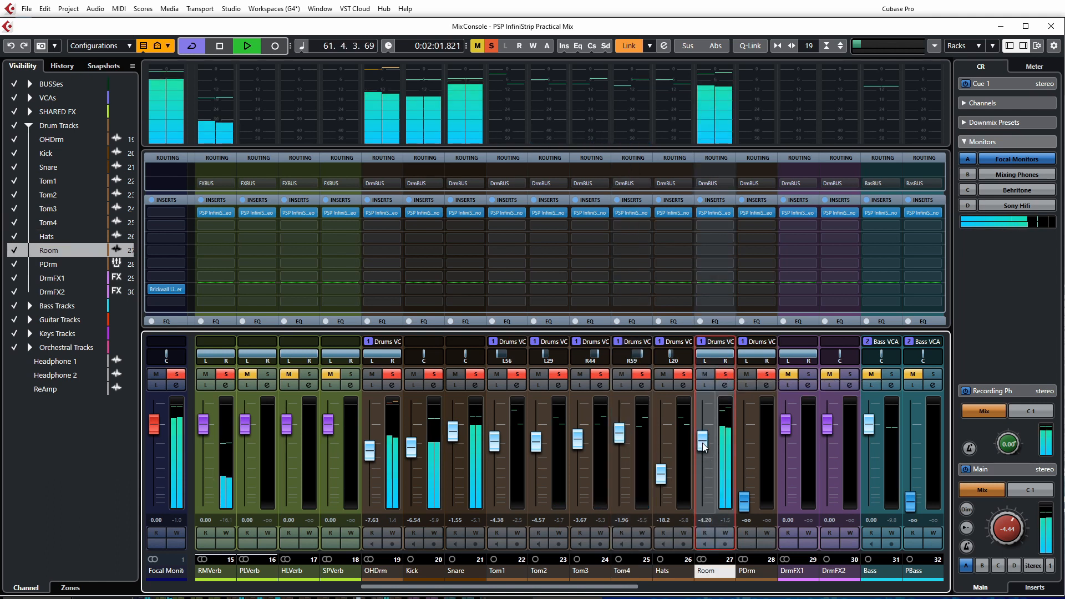
pyautogui.moveTo(703, 448)
pyautogui.mouseDown()
pyautogui.moveTo(707, 505)
pyautogui.moveTo(707, 468)
pyautogui.mouseUp()
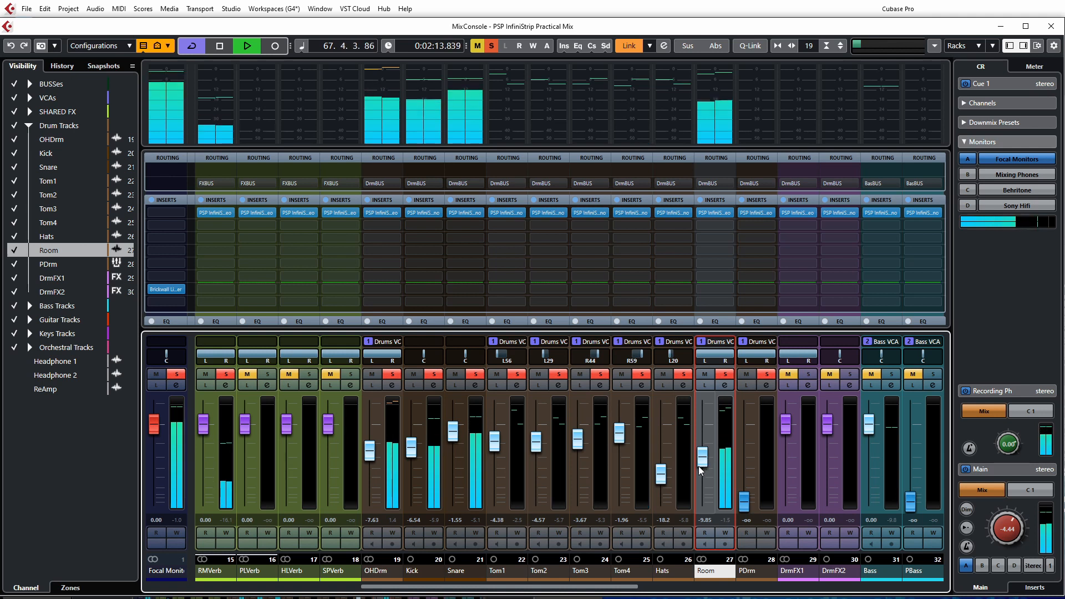
pyautogui.press('space')
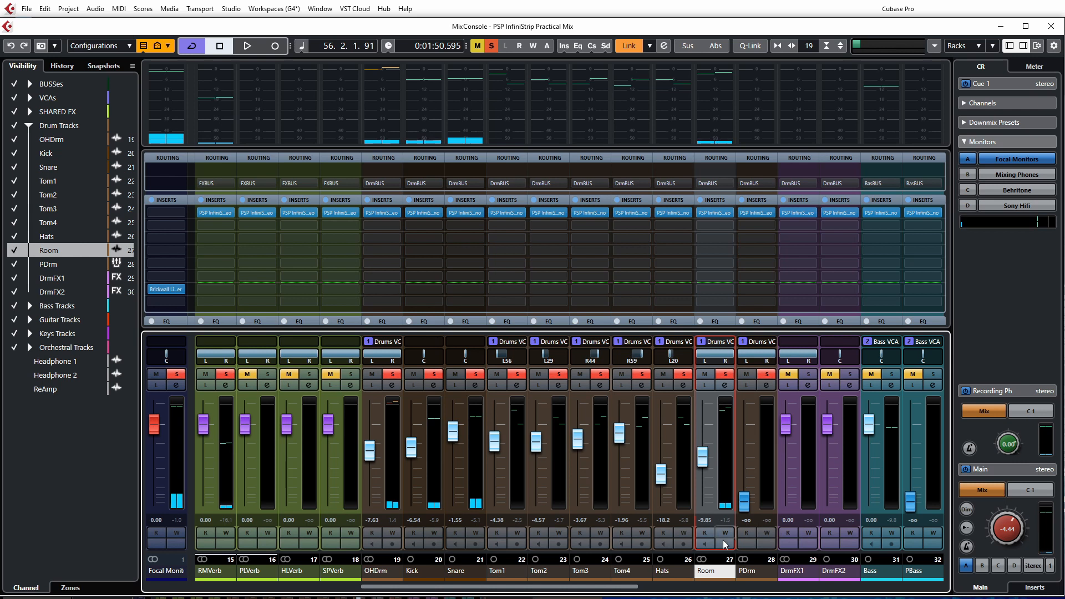
# - Collapse the Drum Tracks folder and expand the Bass Tracks folder in the project window, and return to the mixer
pyautogui.moveTo(627, 591); pyautogui.dragTo(734, 595)
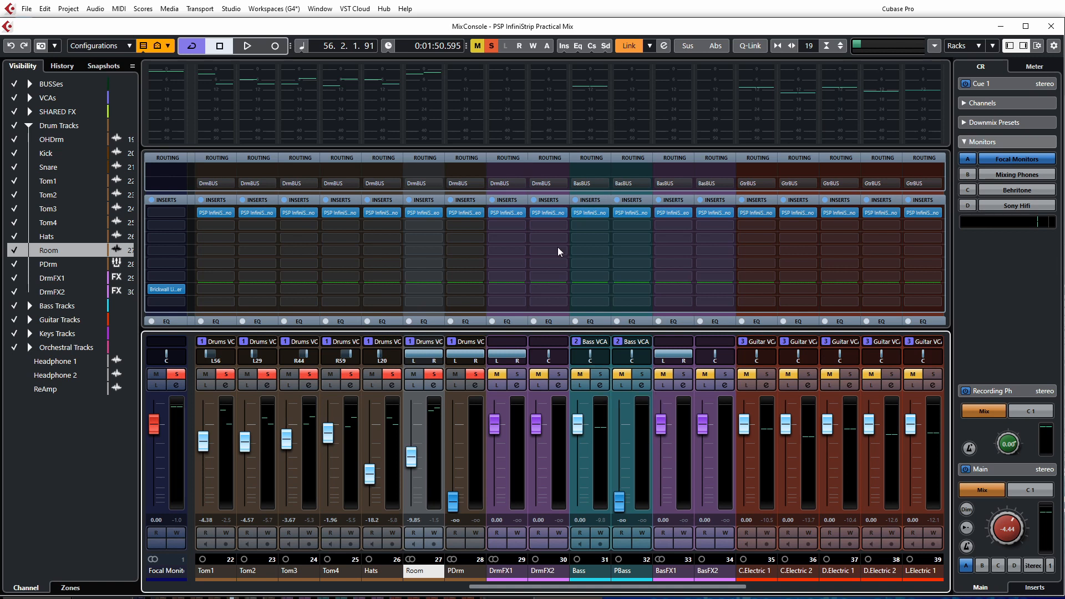
pyautogui.press('F3')
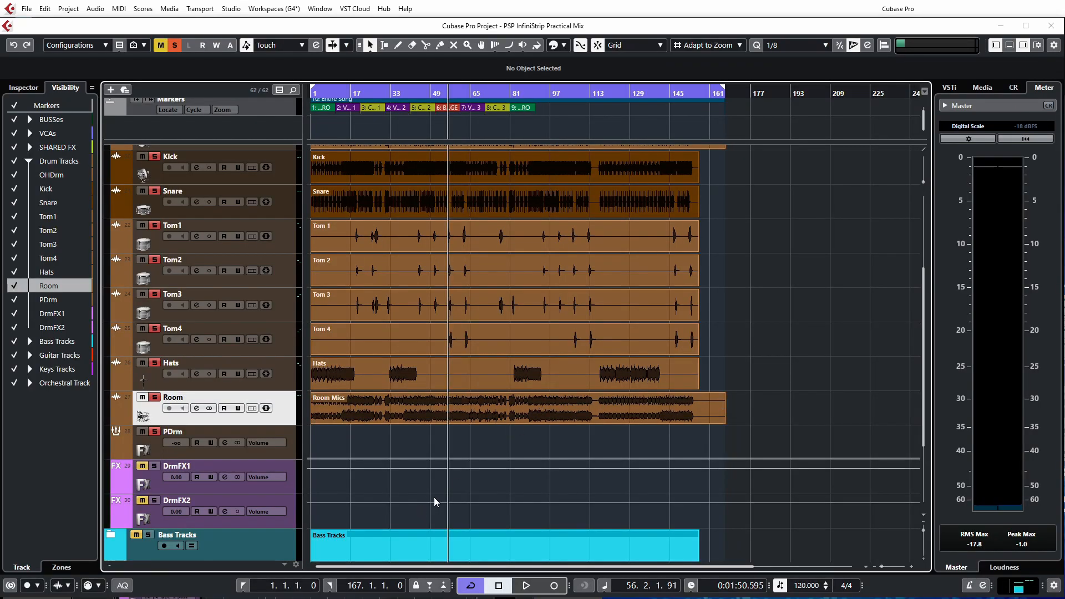
pyautogui.scroll(5, 452, 333)
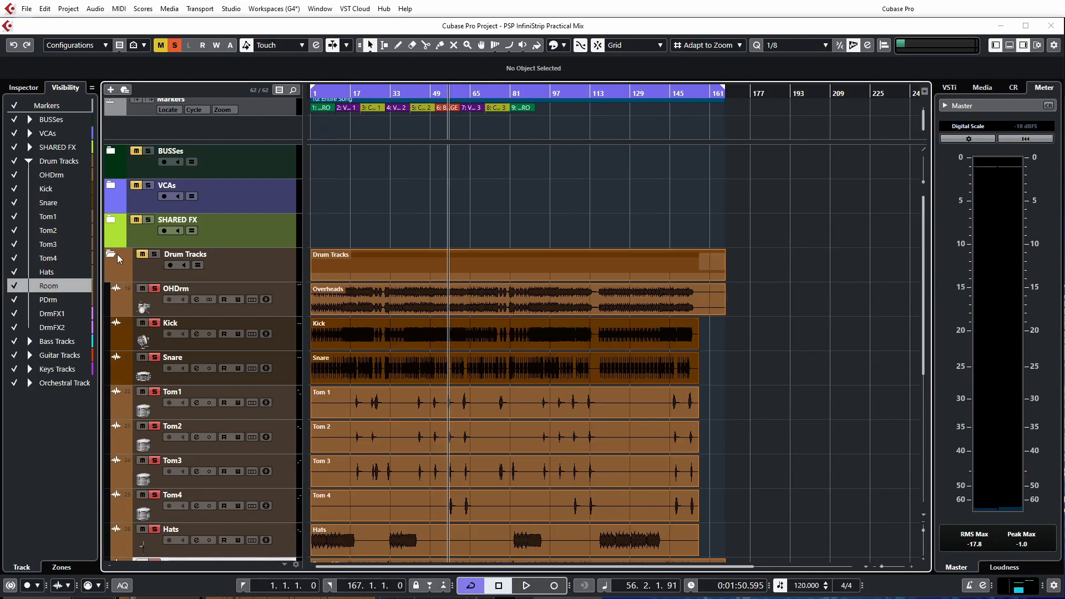
pyautogui.click(111, 255)
pyautogui.click(111, 288)
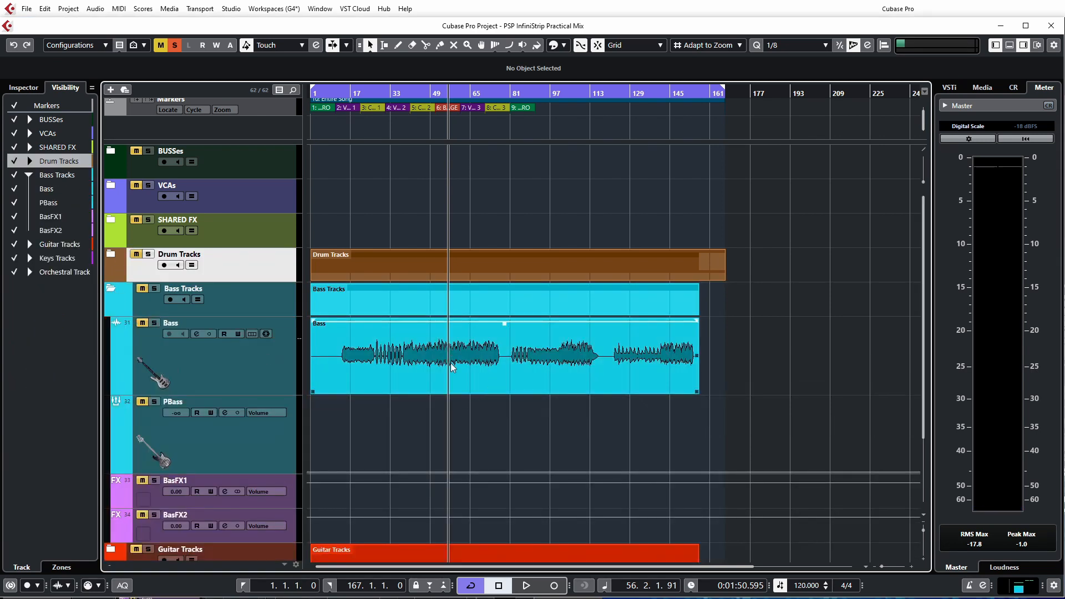
pyautogui.press('F3')
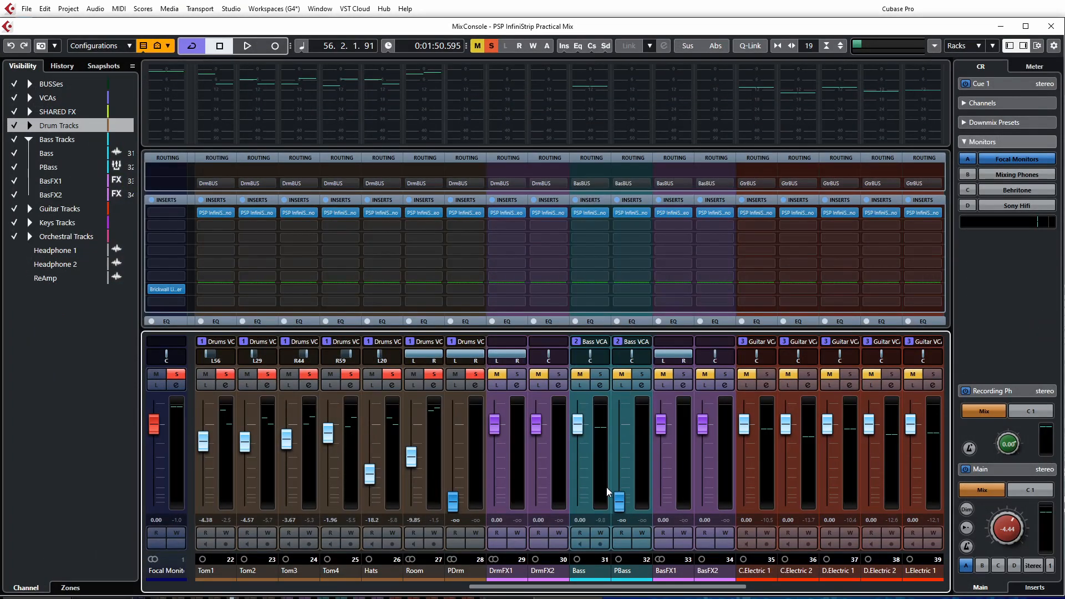
# - Solo Bass with the drums during playback, lower its fader to -2.70 dB, and take it out of solo again
pyautogui.press('space')
pyautogui.click(600, 374)
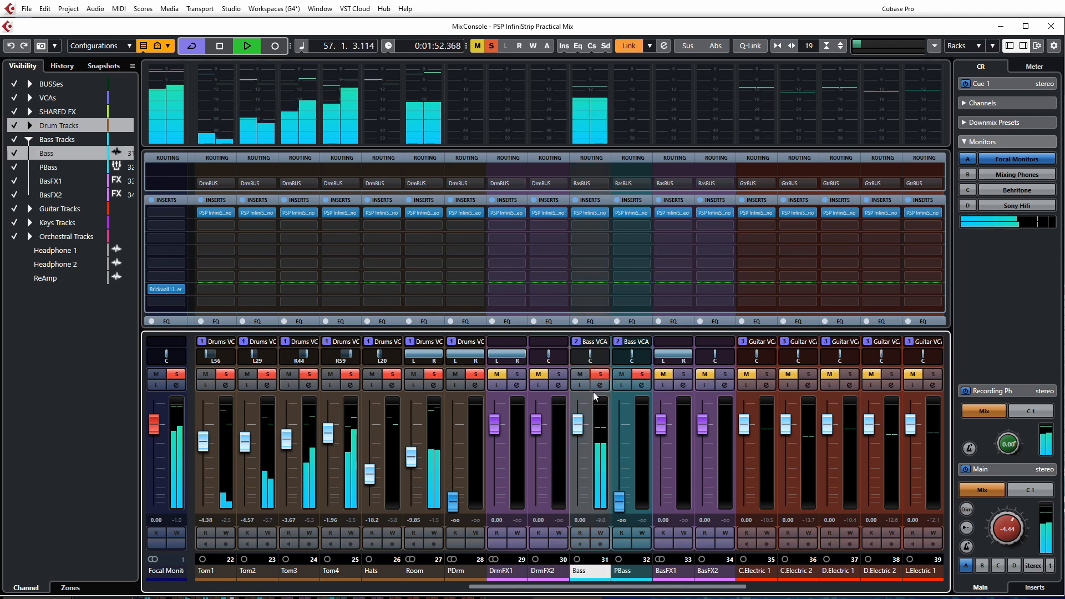
pyautogui.click(577, 425)
pyautogui.moveTo(577, 425)
pyautogui.mouseDown()
pyautogui.moveTo(577, 470)
pyautogui.moveTo(577, 426)
pyautogui.mouseUp()
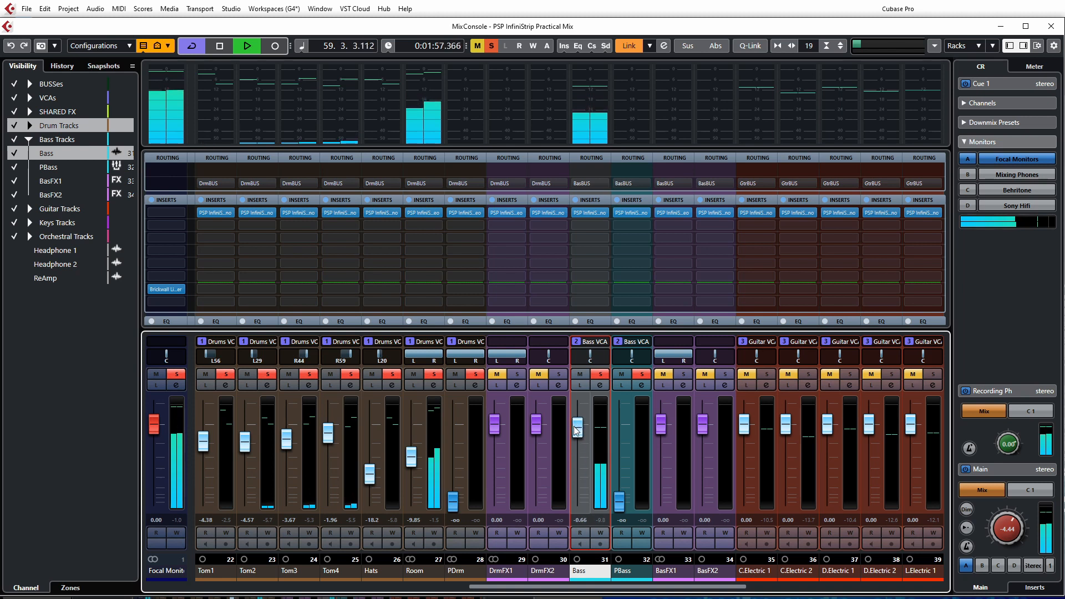
pyautogui.click(599, 376)
pyautogui.moveTo(578, 434); pyautogui.dragTo(578, 443)
pyautogui.press('space')
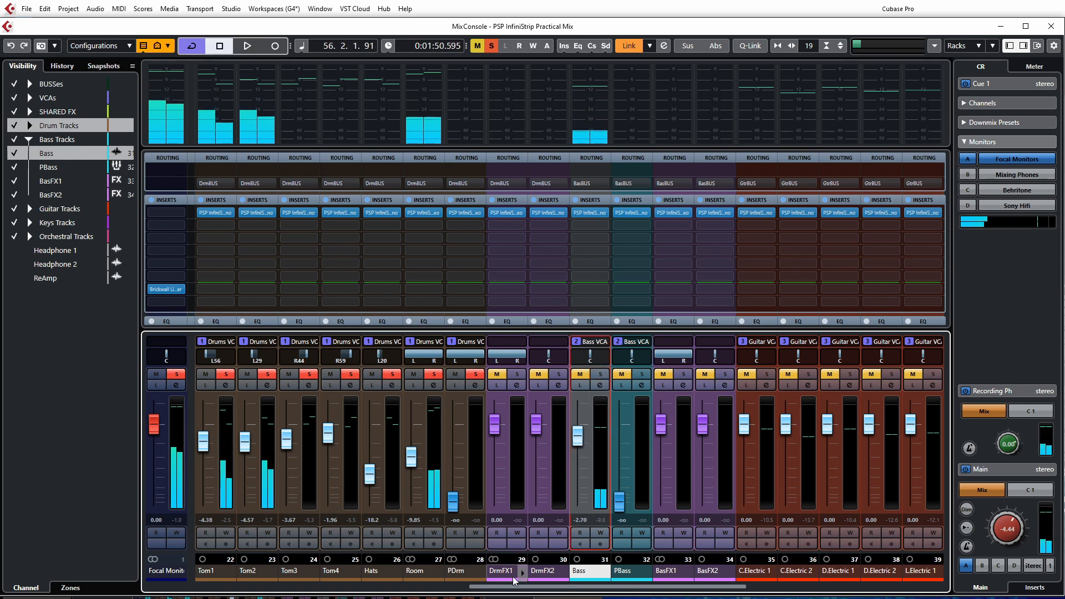
# - Open the DrmBUS channel settings and bring up its PSP InfiniStrip Stereo insert
pyautogui.moveTo(513, 586); pyautogui.dragTo(157, 588)
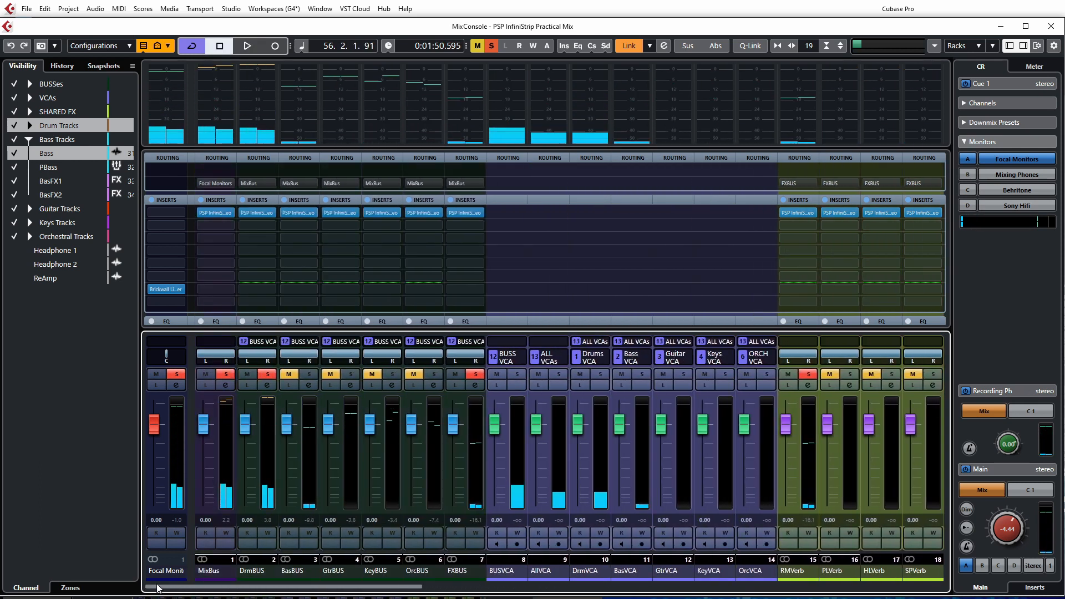
pyautogui.click(267, 385)
pyautogui.moveTo(484, 238); pyautogui.dragTo(193, 281)
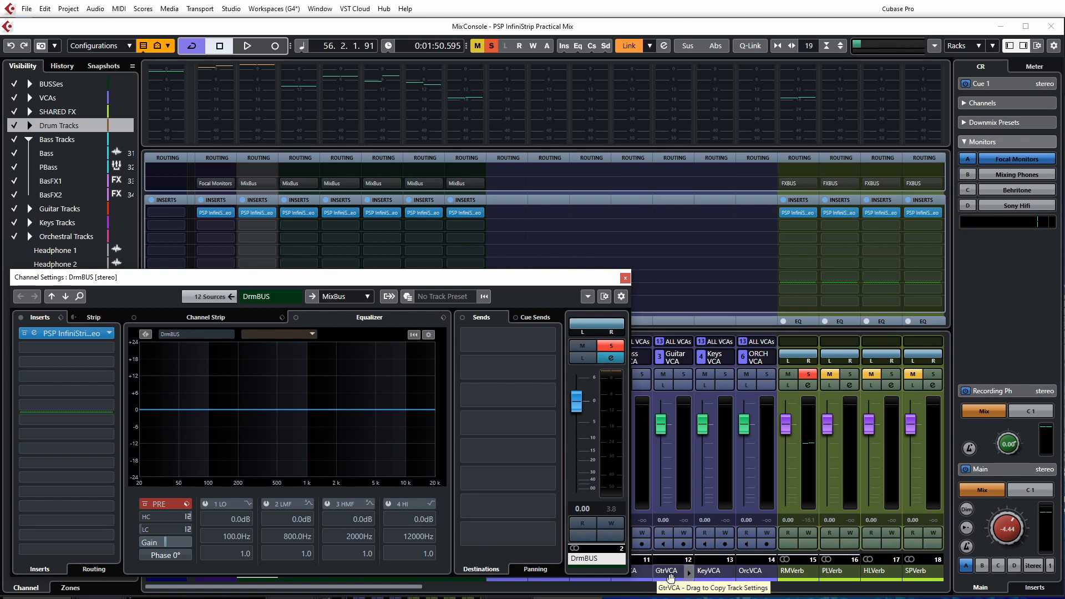
pyautogui.click(68, 334)
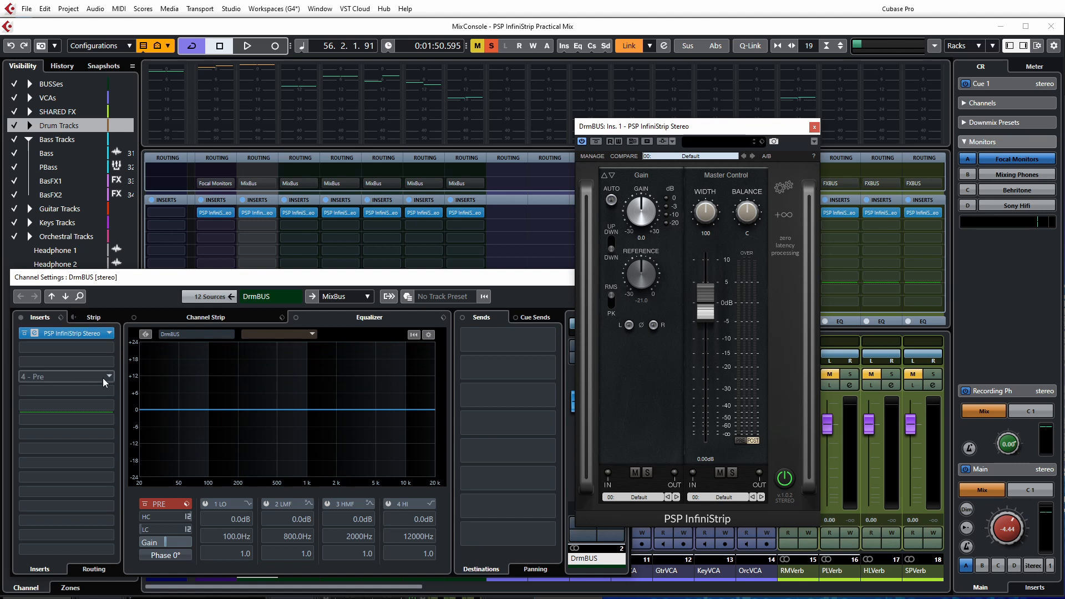
pyautogui.moveTo(700, 130); pyautogui.dragTo(512, 147)
# - Check the drum bus level on the InfiniStrip meters during playback, and close the DrmBUS channel settings window
pyautogui.press('space')
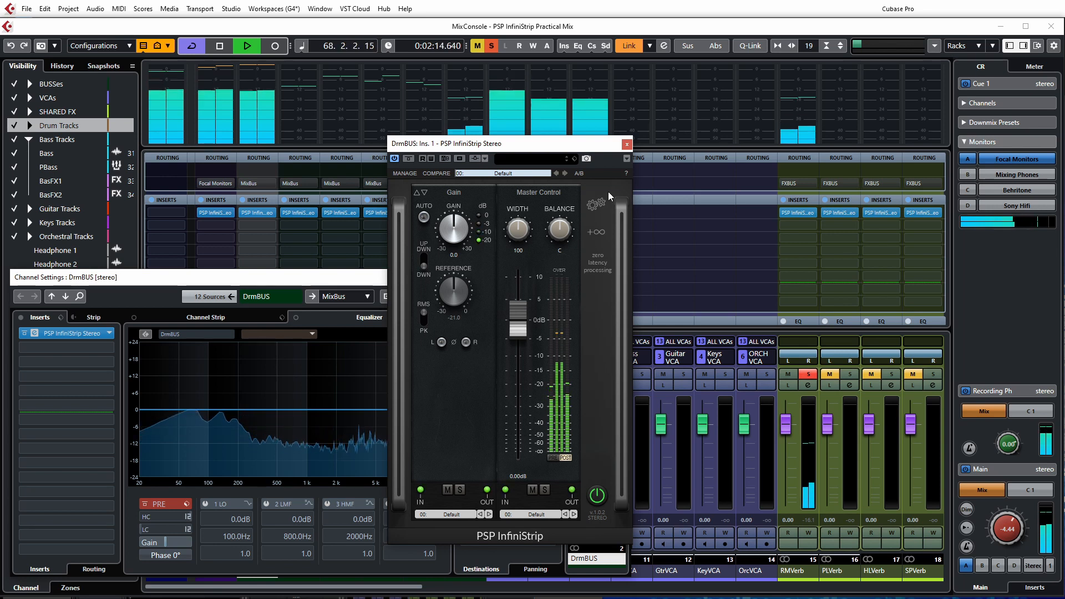
pyautogui.press('space')
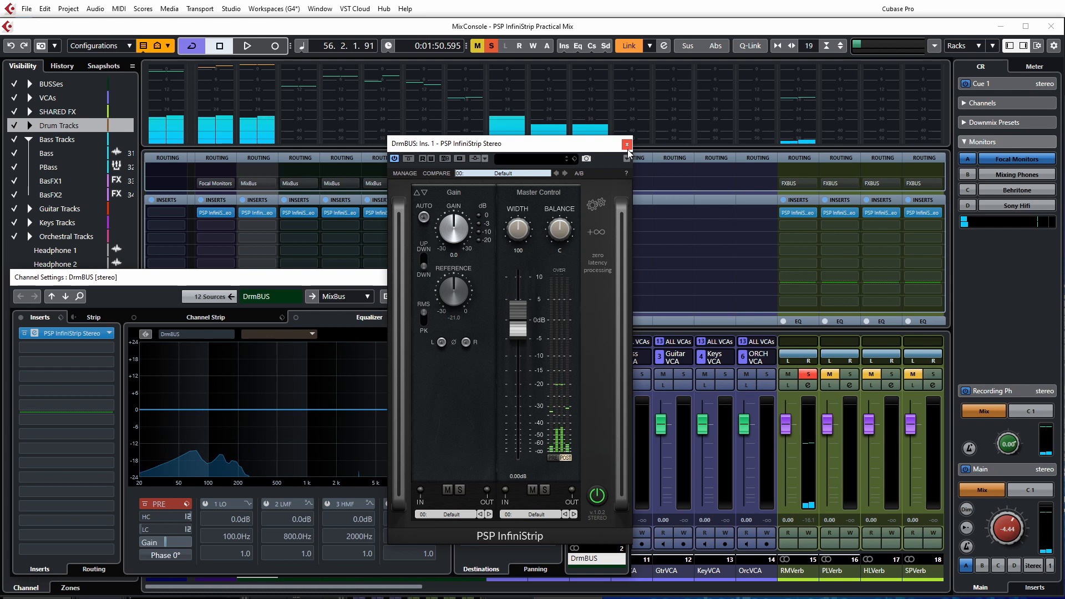
pyautogui.press('space')
pyautogui.moveTo(578, 148); pyautogui.dragTo(477, 152)
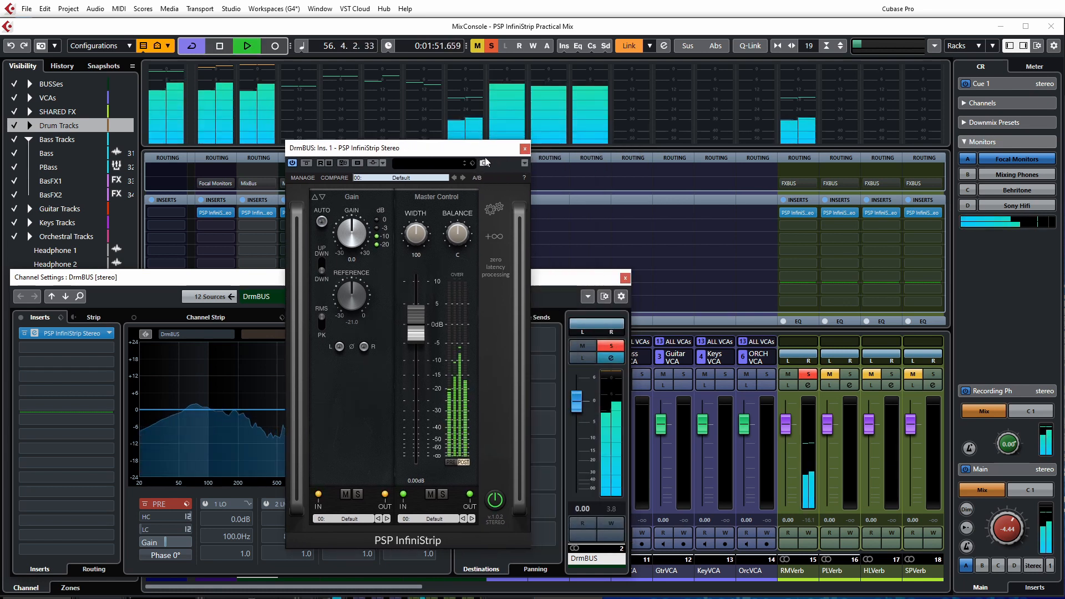
pyautogui.click(625, 278)
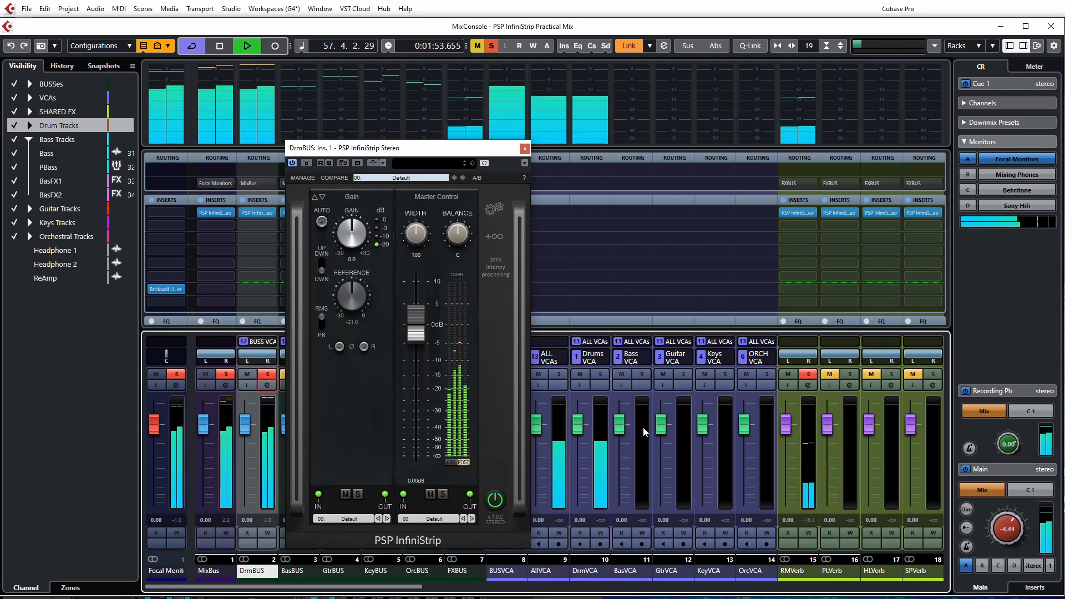
pyautogui.moveTo(454, 161); pyautogui.dragTo(413, 168)
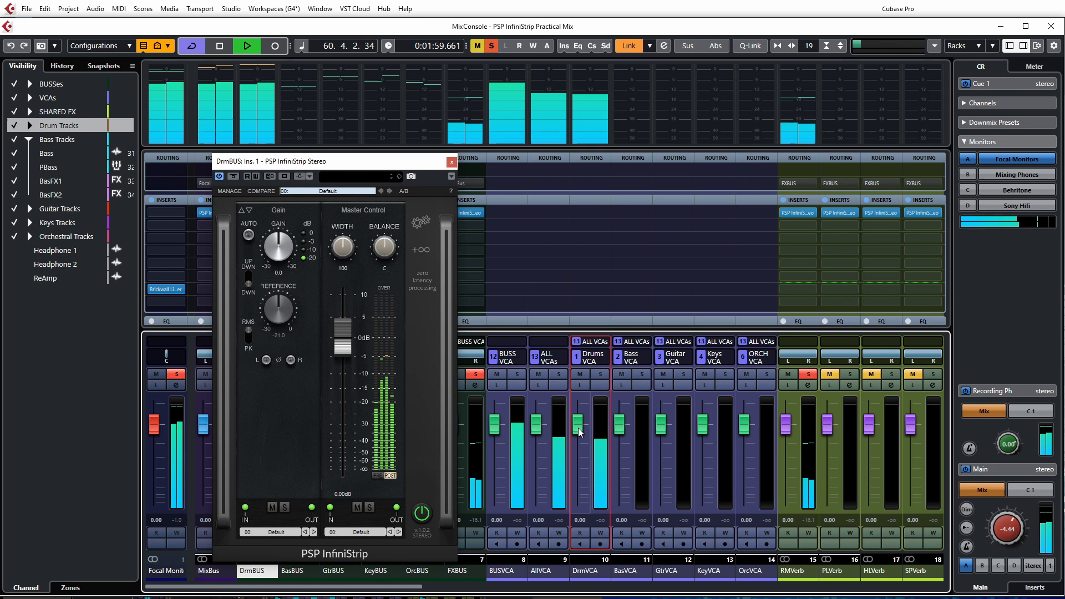
# - Try raising the Drums VCA fader to 0.74 dB during playback, stop, and reset the fader to 0.00 dB
pyautogui.moveTo(580, 432); pyautogui.dragTo(579, 431)
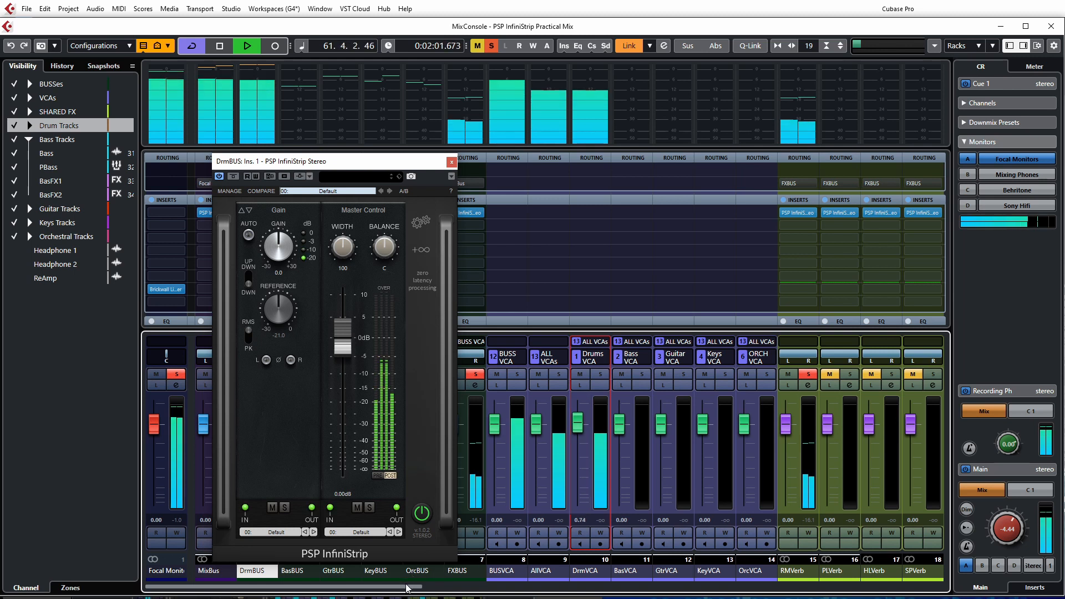
pyautogui.moveTo(423, 591); pyautogui.dragTo(542, 595)
pyautogui.moveTo(390, 165); pyautogui.dragTo(511, 130)
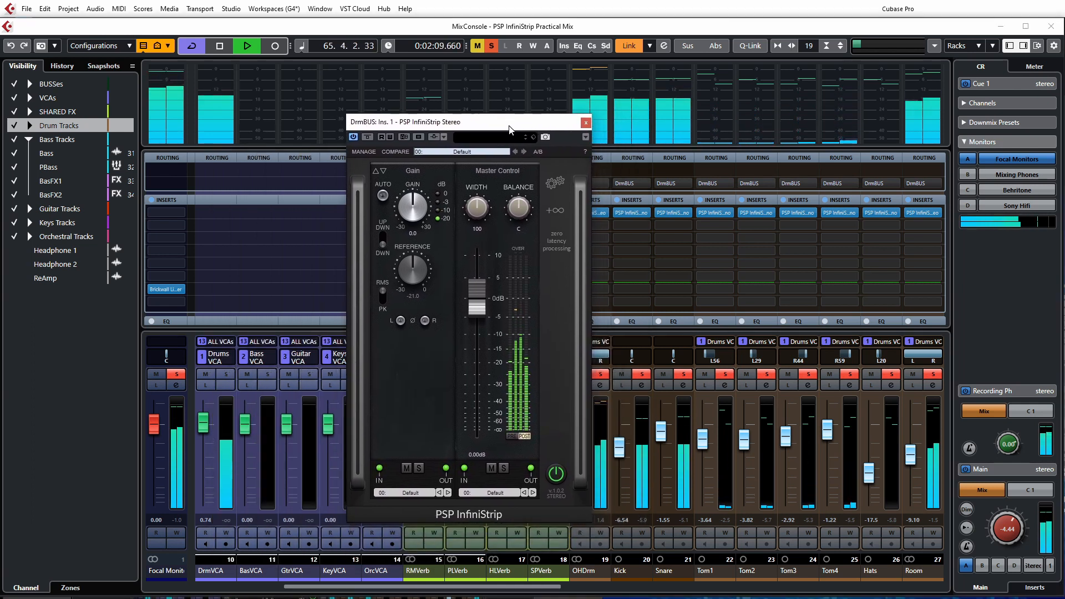
pyautogui.press('space')
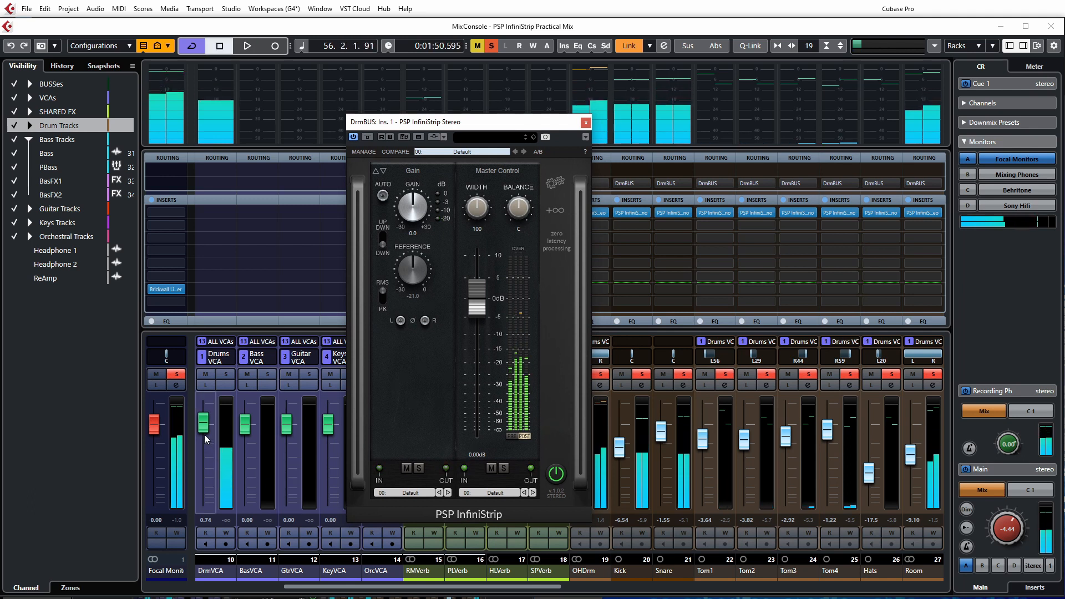
pyautogui.keyDown('ctrl'); pyautogui.click(204, 427); pyautogui.keyUp('ctrl')
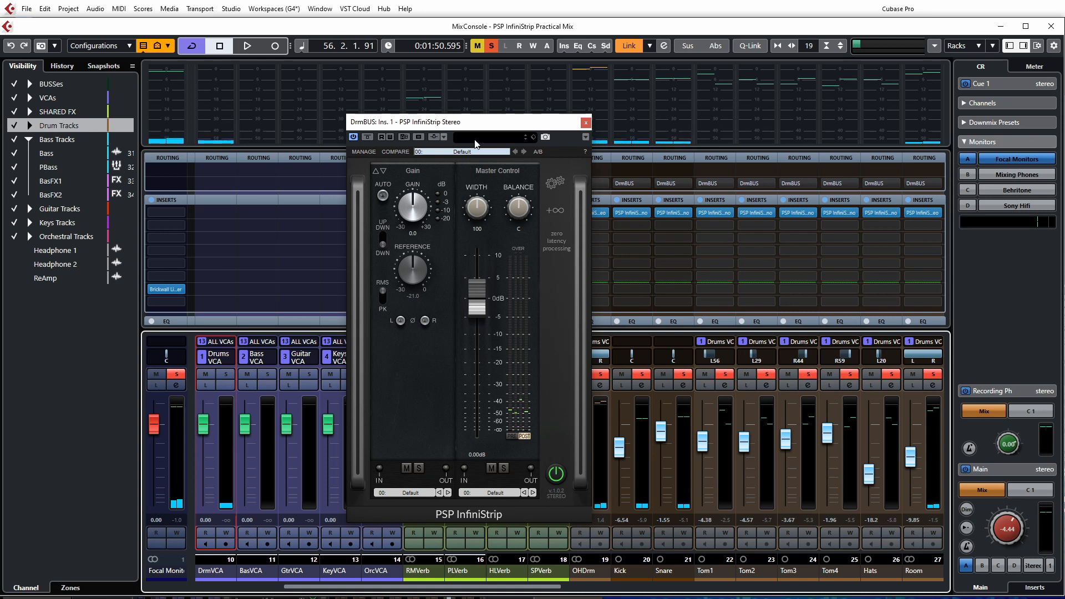
# - Move the DrmBUS plug-in window away from the VCA channels, try the Drums VCA fader once more and restore it to 0.00 dB
pyautogui.moveTo(483, 123); pyautogui.dragTo(463, 128)
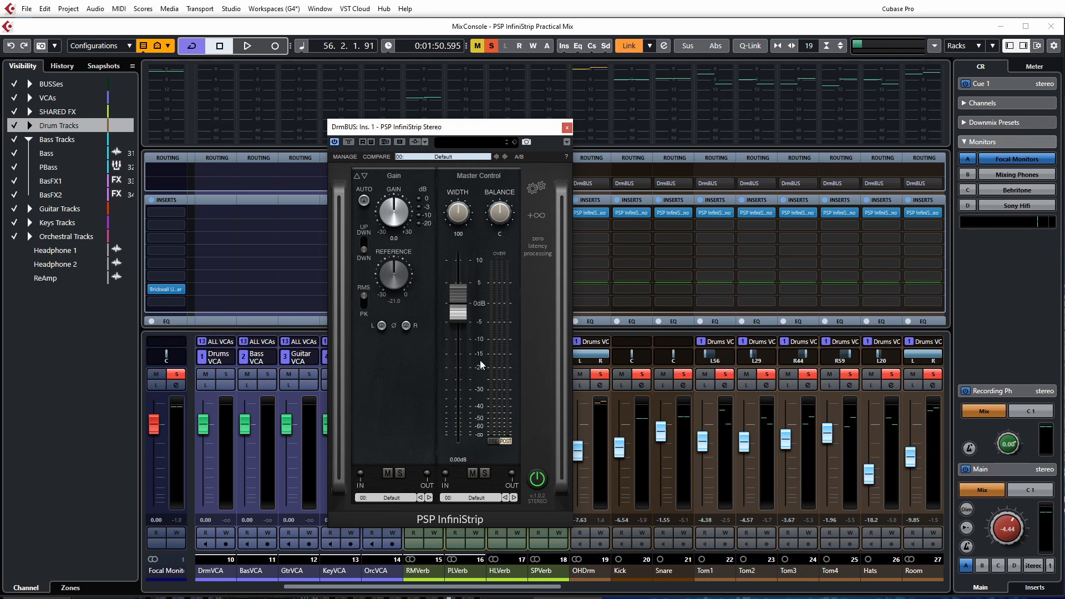
pyautogui.moveTo(201, 427)
pyautogui.mouseDown()
pyautogui.moveTo(199, 411)
pyautogui.moveTo(192, 418)
pyautogui.mouseUp()
pyautogui.keyDown('ctrl'); pyautogui.click(199, 415); pyautogui.keyUp('ctrl')
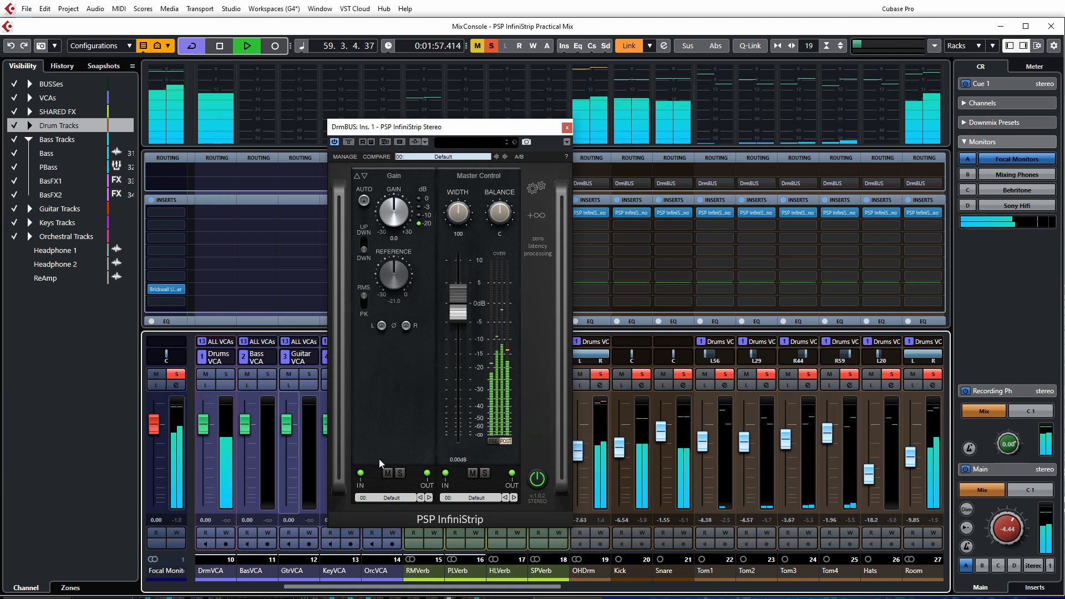
# - Stop playback and assign the Kick and Snare channels to the Drums VCA link group
pyautogui.press('space')
pyautogui.click(632, 342)
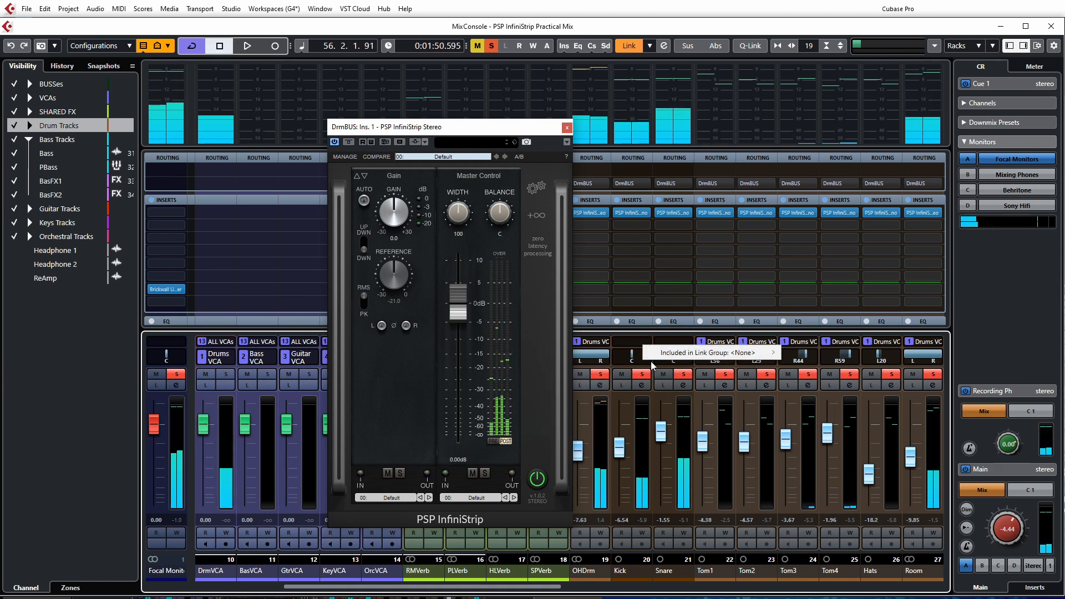
pyautogui.moveTo(772, 353)
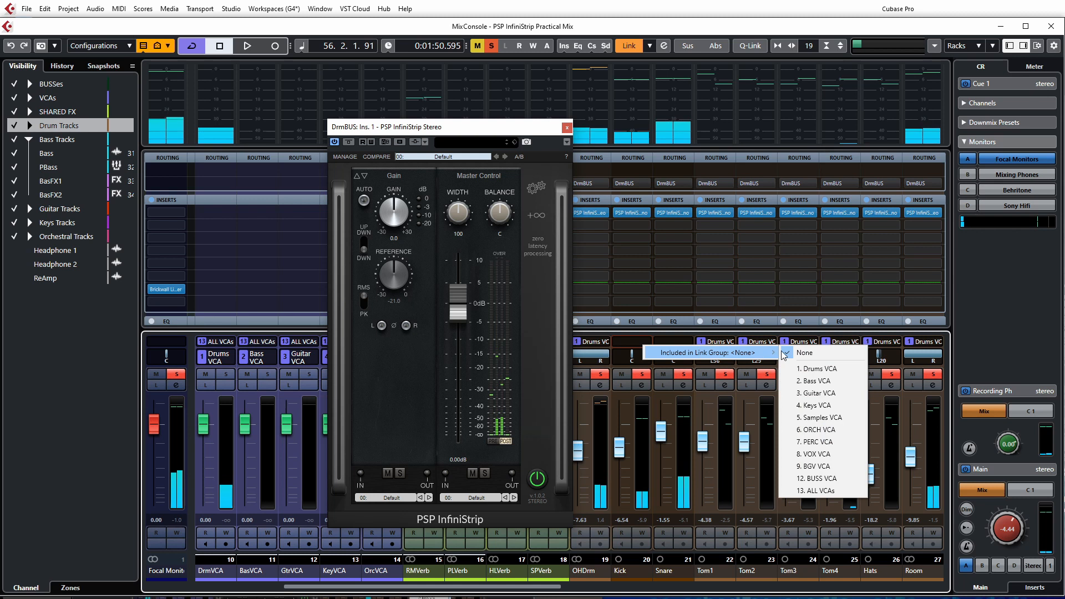
pyautogui.click(819, 368)
pyautogui.click(683, 346)
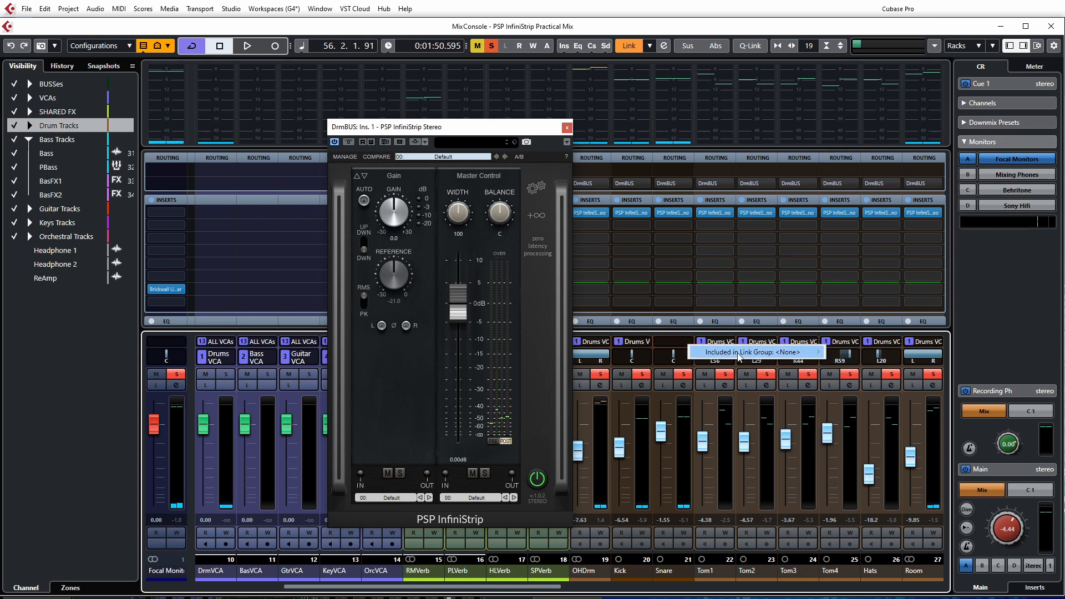
pyautogui.moveTo(799, 353)
pyautogui.click(858, 368)
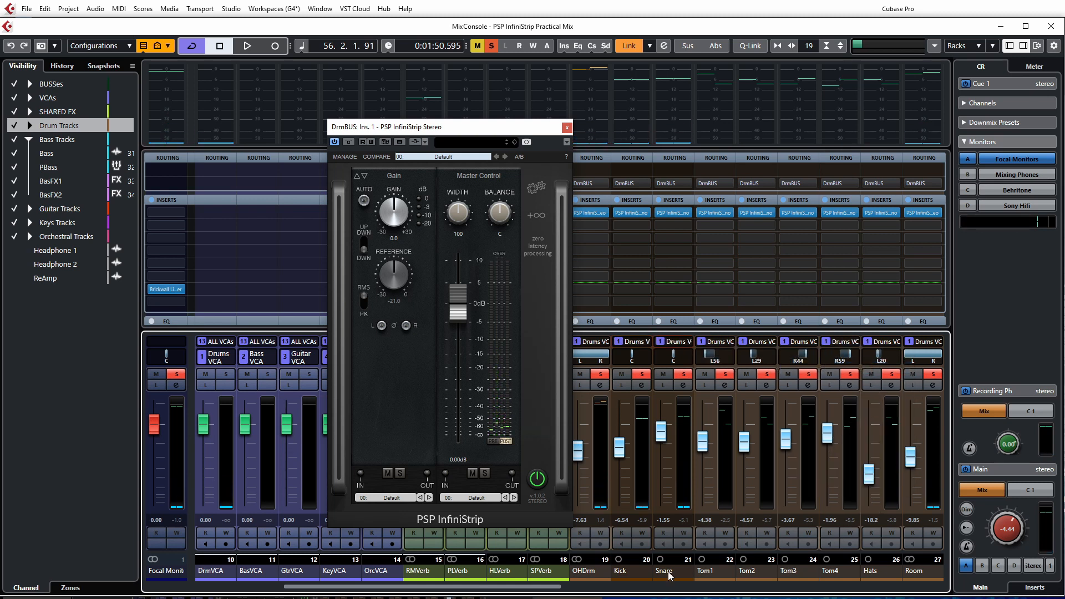
# - Try the Drums VCA fader at 5.04 dB and -6.36 dB during playback, reset it to 0.00 dB and stop
pyautogui.moveTo(554, 591); pyautogui.dragTo(521, 589)
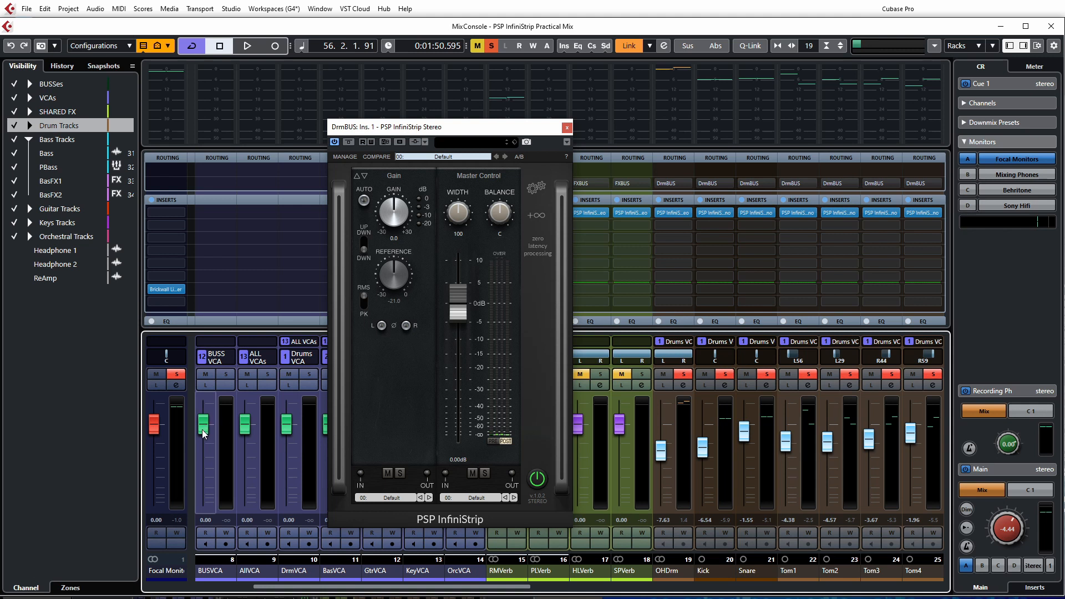
pyautogui.press('space')
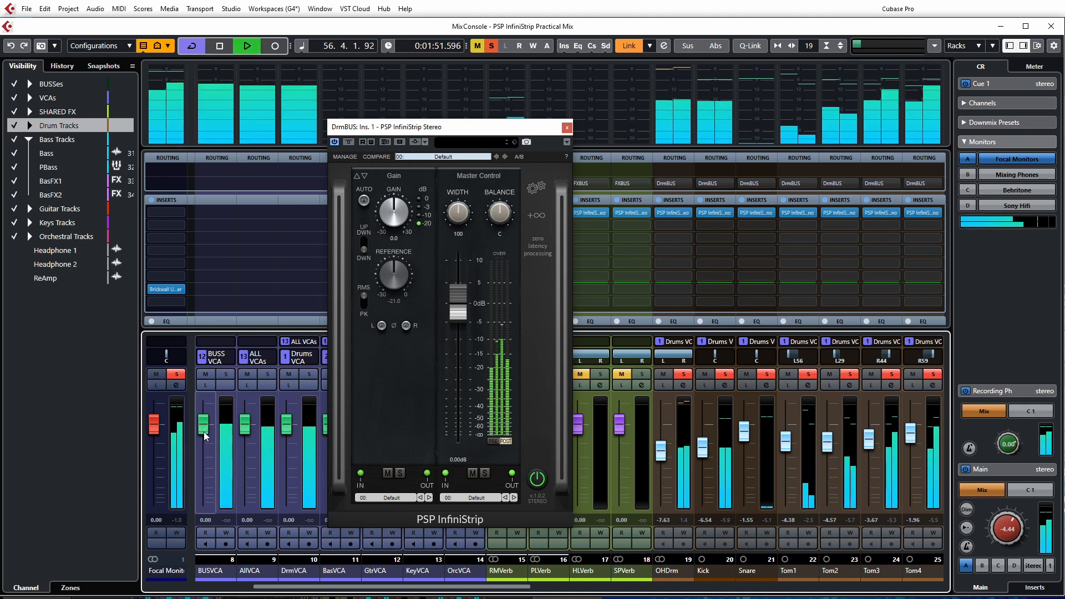
pyautogui.moveTo(507, 587); pyautogui.dragTo(522, 588)
pyautogui.moveTo(246, 428); pyautogui.dragTo(247, 411)
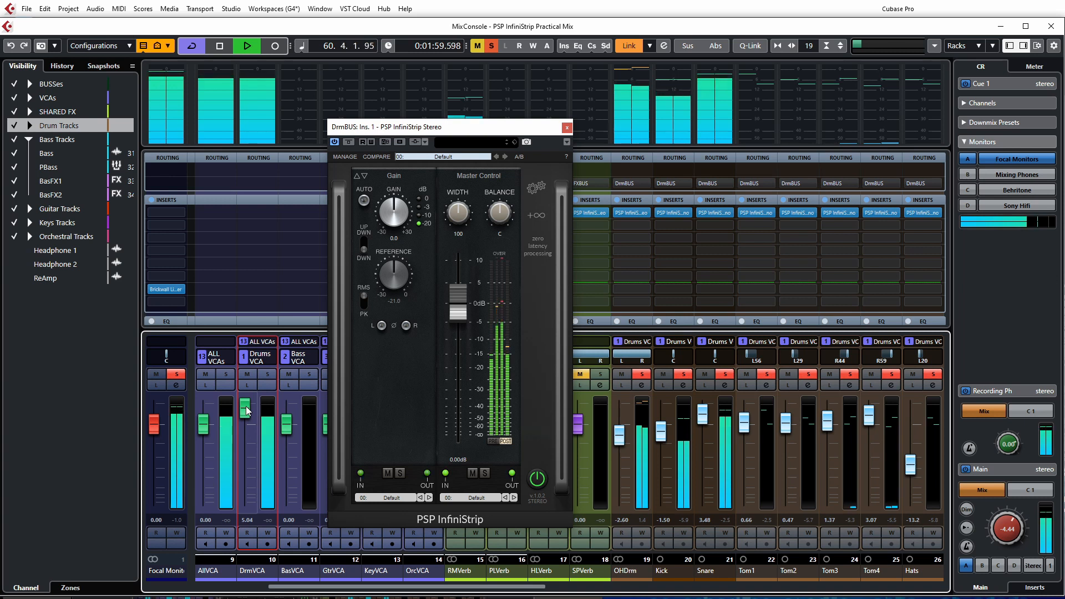
pyautogui.moveTo(247, 411); pyautogui.dragTo(246, 450)
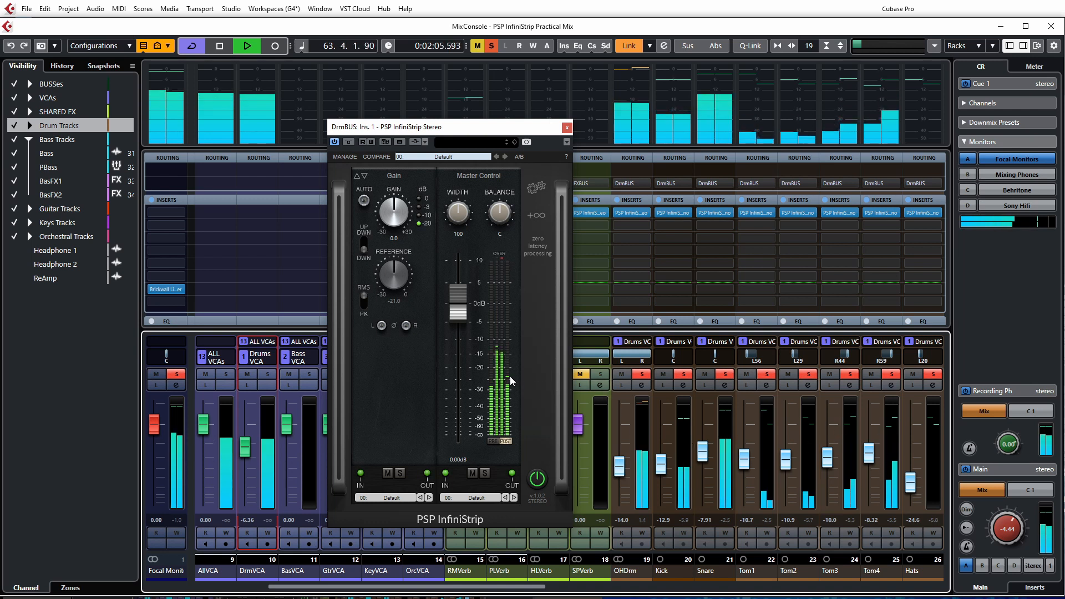
pyautogui.keyDown('ctrl'); pyautogui.click(246, 449); pyautogui.keyUp('ctrl')
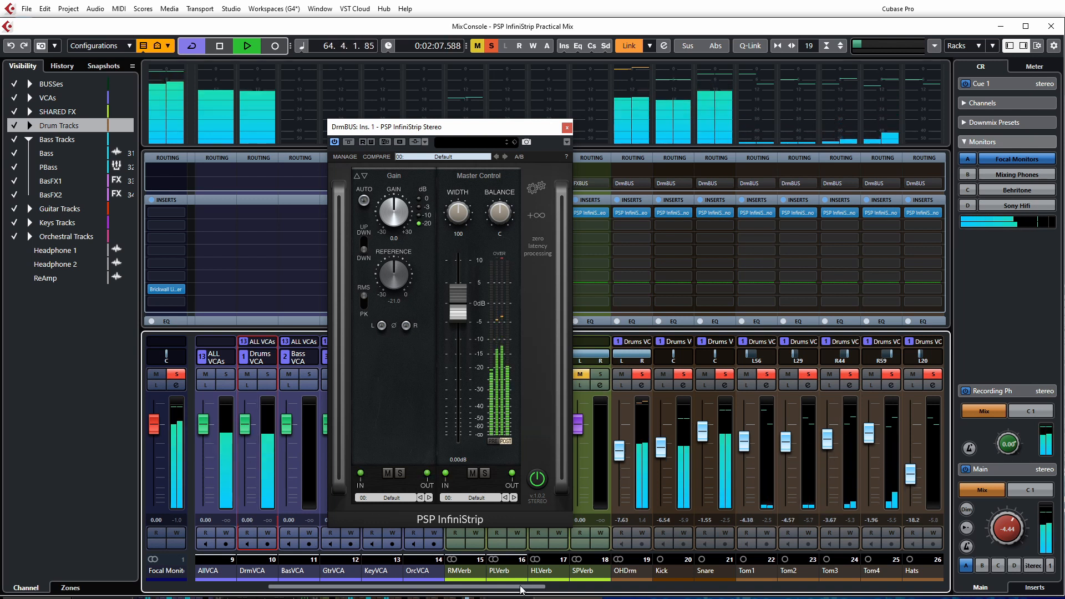
pyautogui.press('space')
# - Select the OHDrm through Room channels and lower their faders together with Q-Link, bringing Hats to -18.9 dB
pyautogui.moveTo(533, 586); pyautogui.dragTo(615, 594)
pyautogui.click(603, 573)
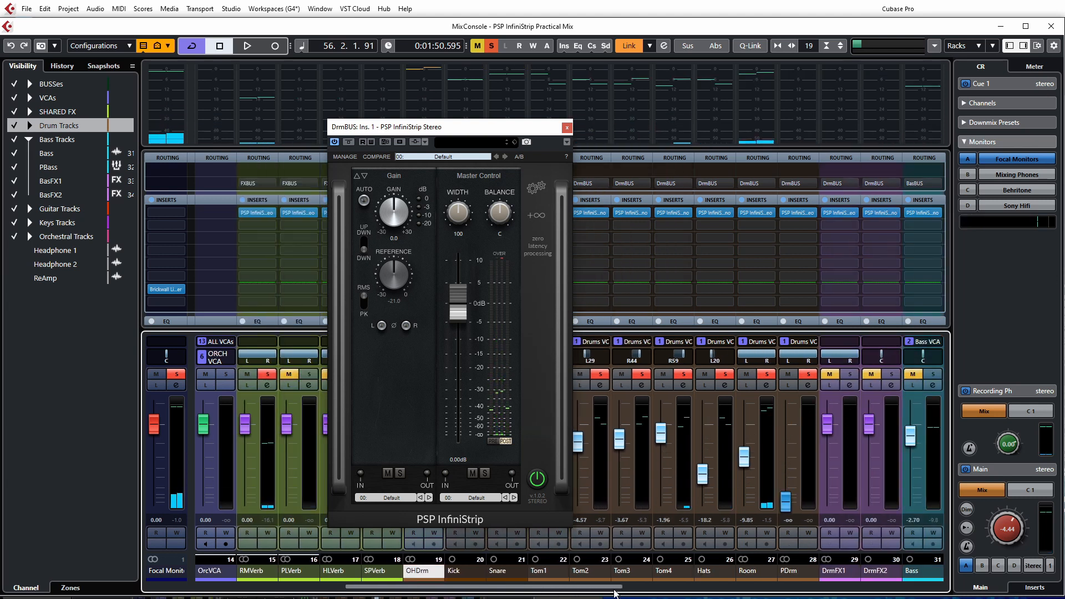
pyautogui.keyDown('shift'); pyautogui.click(762, 574); pyautogui.keyUp('shift')
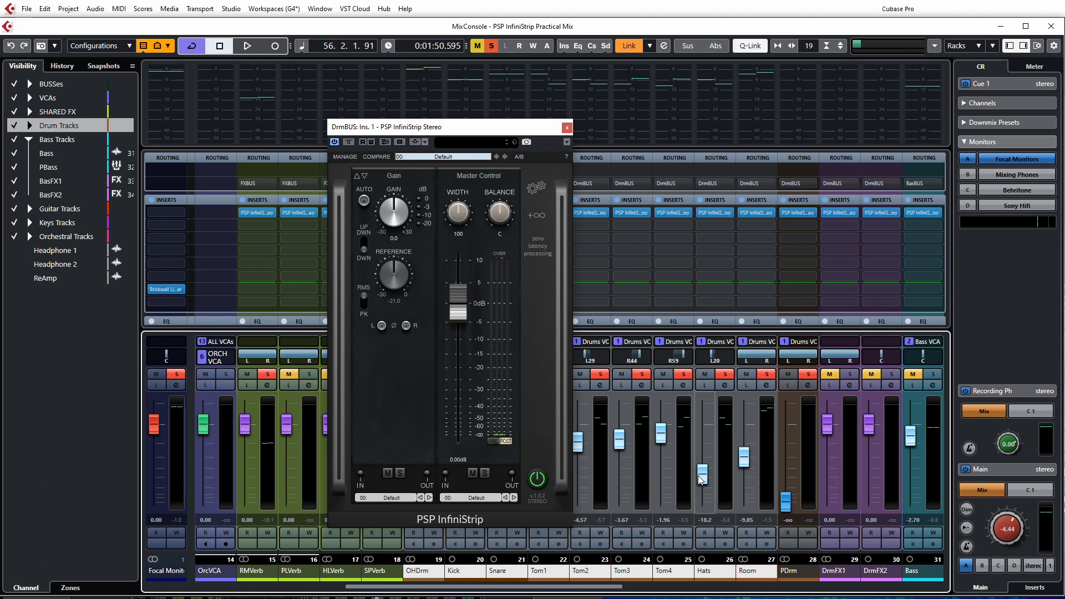
pyautogui.moveTo(704, 477); pyautogui.dragTo(702, 481)
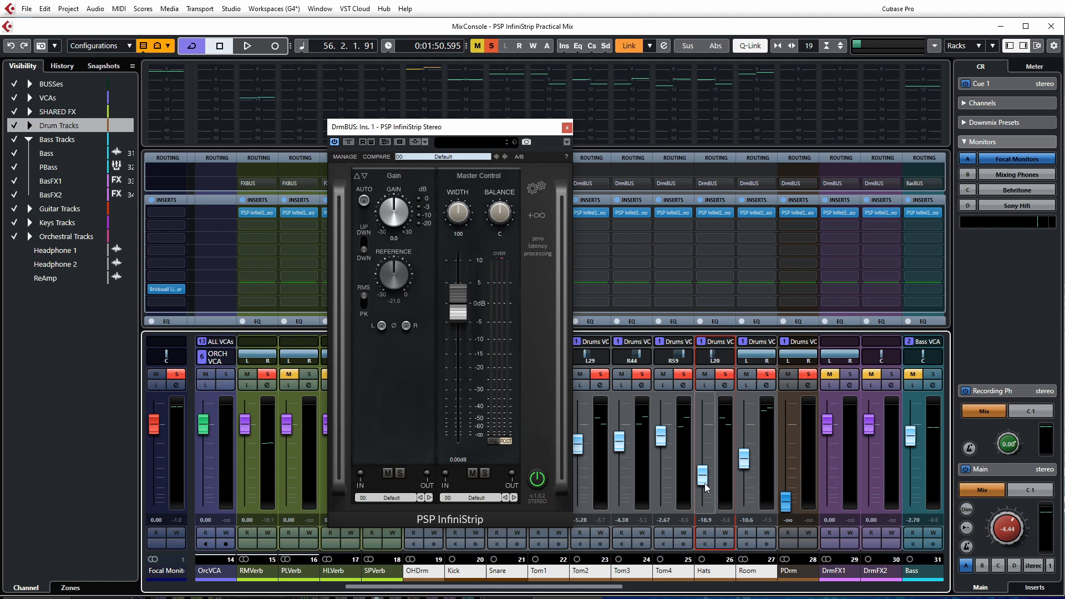
# - Raise the Drums VCA fader to 1.16 dB while monitoring the drum bus during playback, then stop
pyautogui.moveTo(572, 587); pyautogui.dragTo(480, 582)
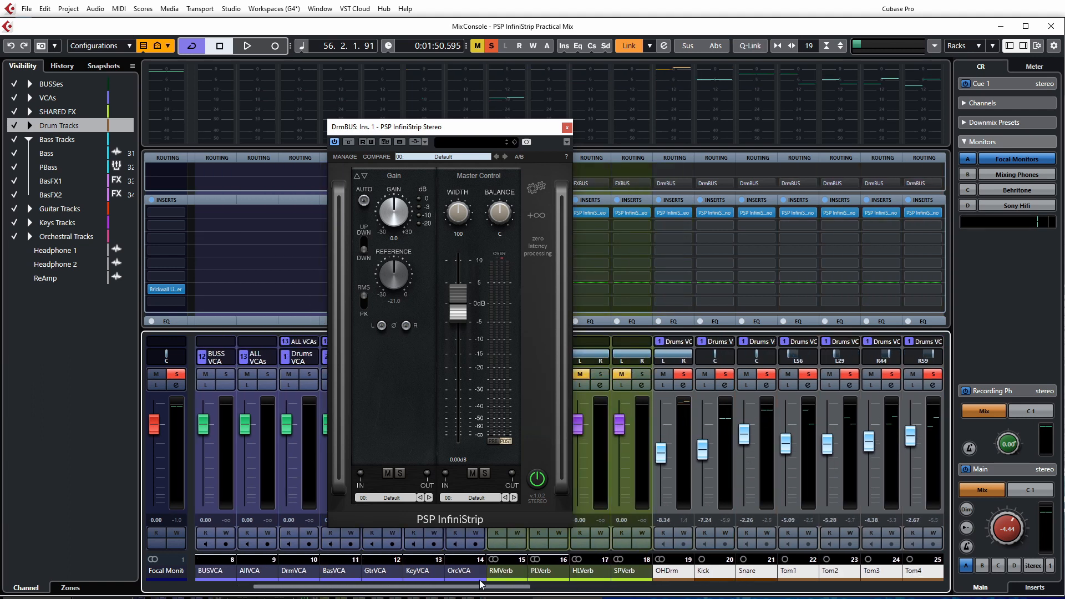
pyautogui.click(402, 578)
pyautogui.click(410, 583)
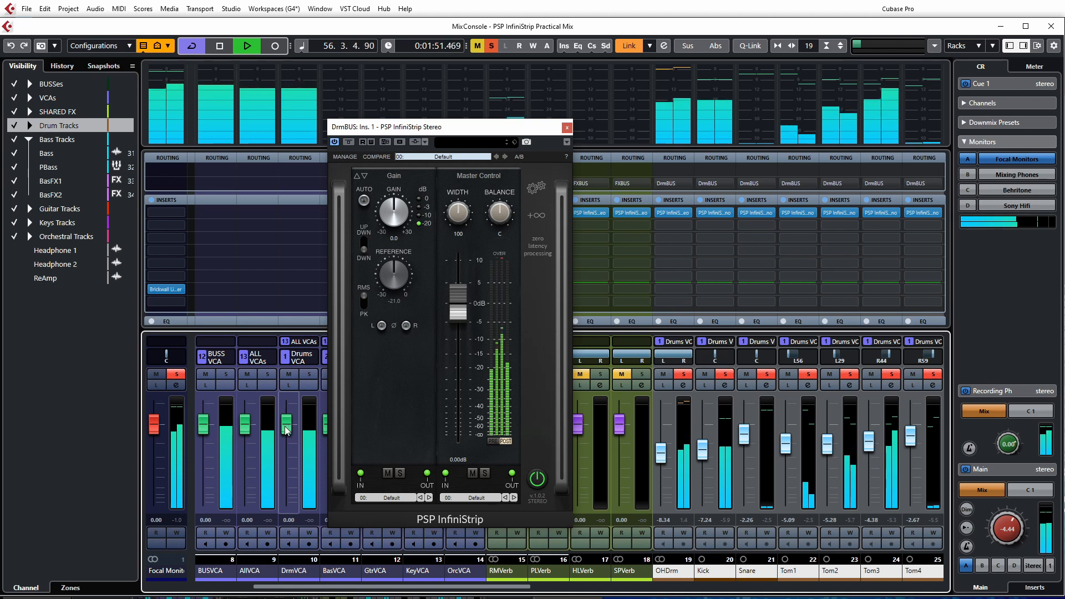
pyautogui.moveTo(289, 432); pyautogui.dragTo(284, 427)
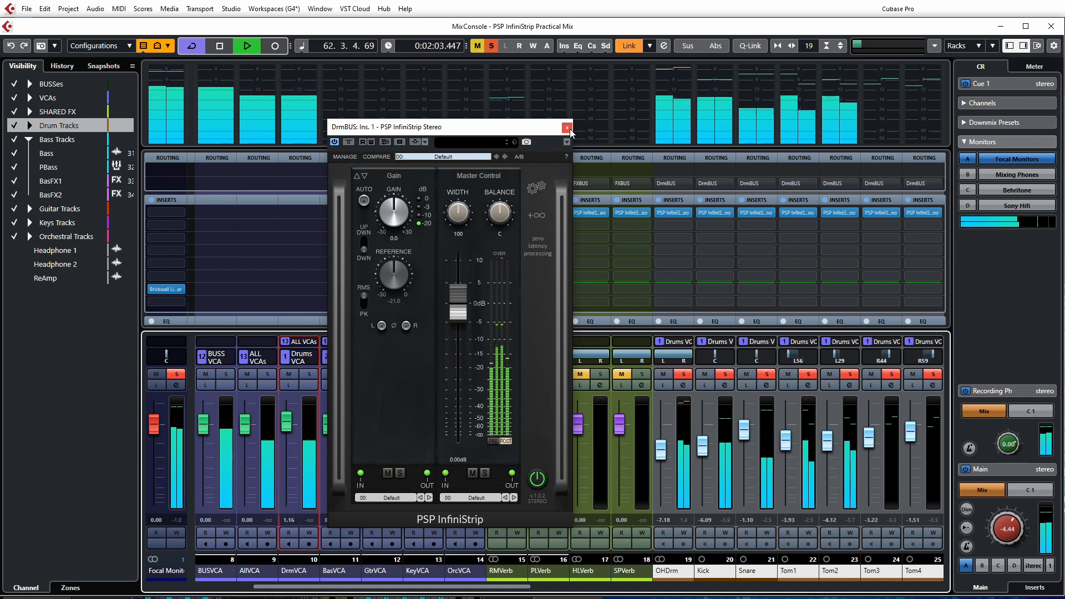
pyautogui.press('space')
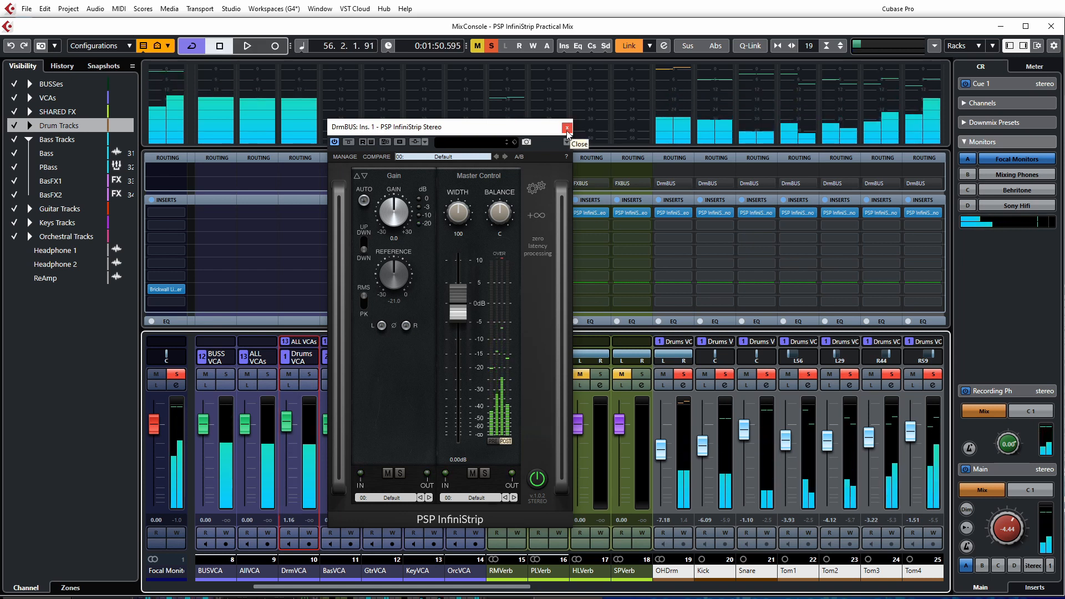
# - Close the DrmBUS plug-in window and combine the automation of DrmVCA and its linked channels
pyautogui.click(566, 128)
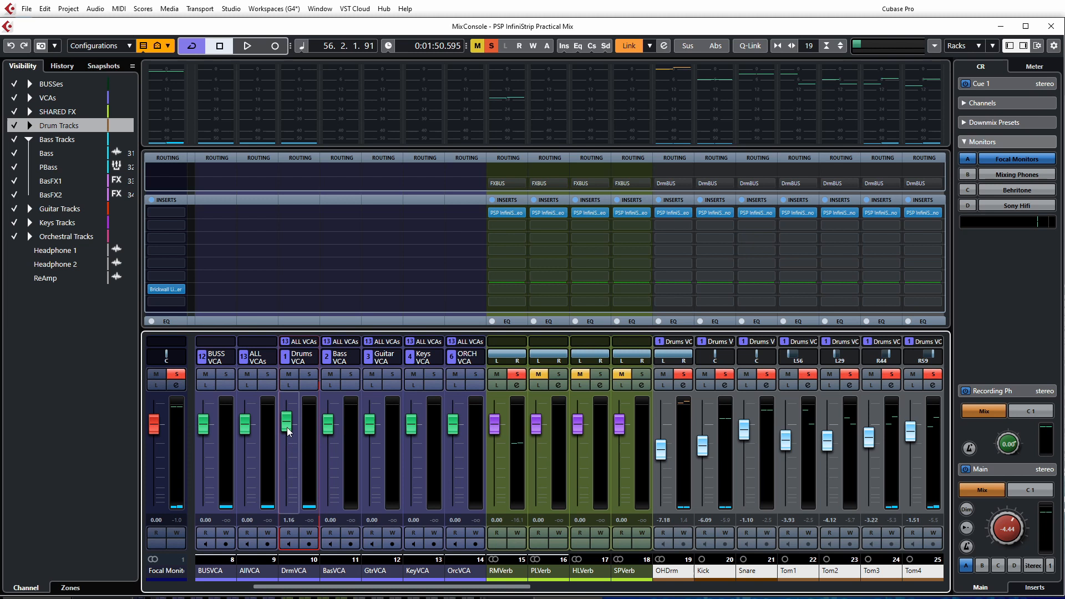
pyautogui.rightClick(315, 359)
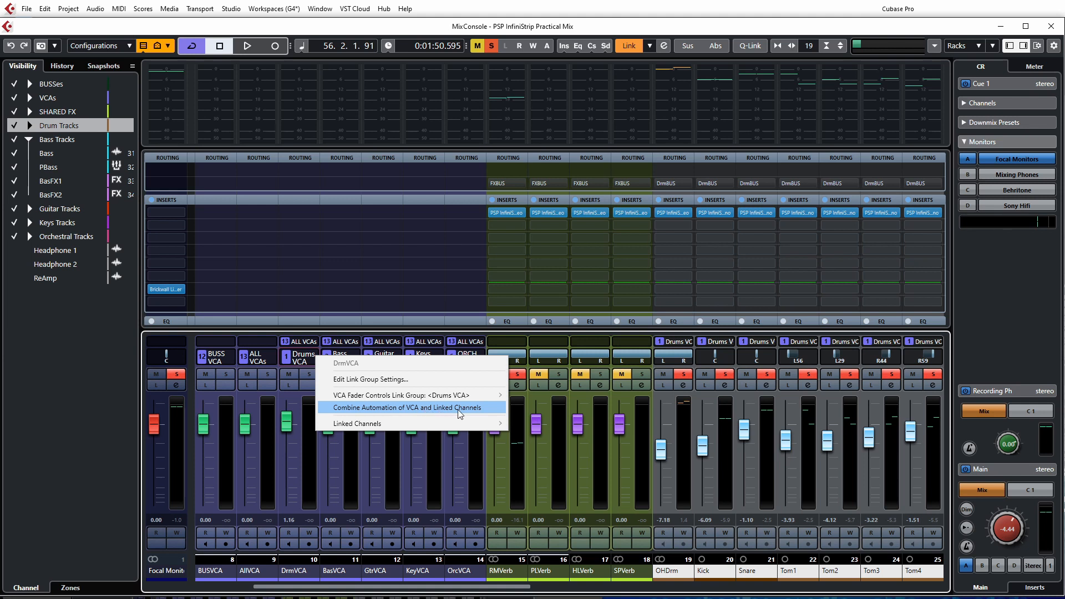
pyautogui.click(429, 409)
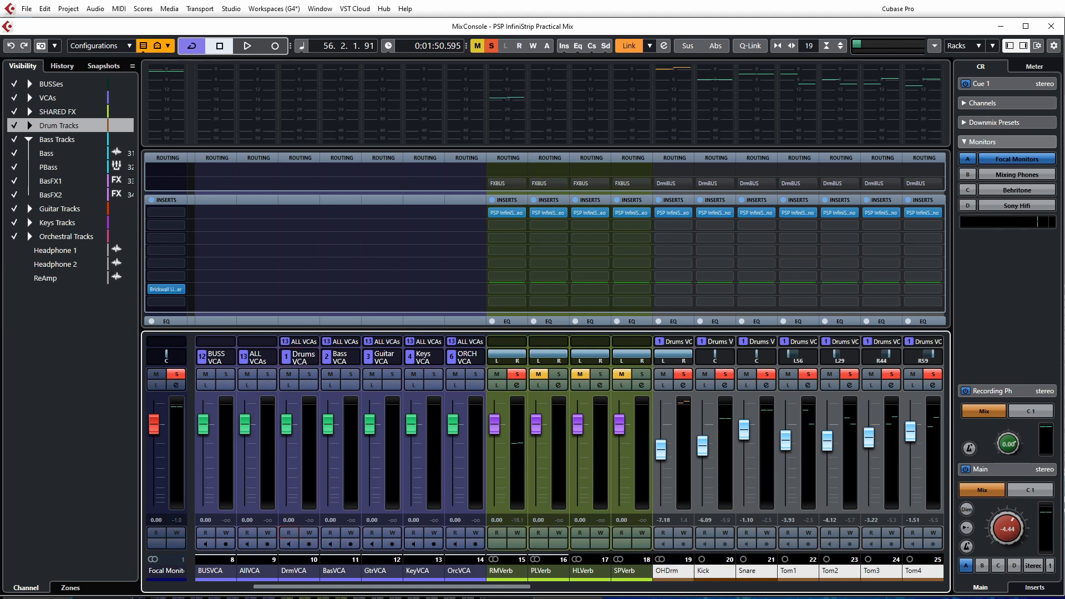
# - Solo the Bass channel during playback and balance its fader against the drums, settling at -0.91 dB
pyautogui.moveTo(524, 589); pyautogui.dragTo(722, 584)
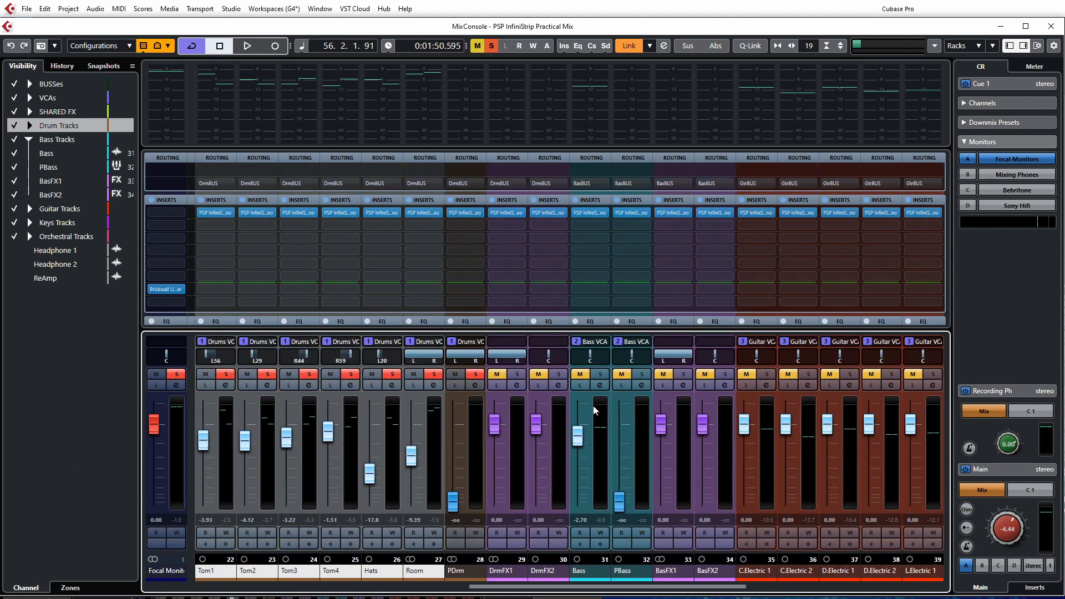
pyautogui.press('space')
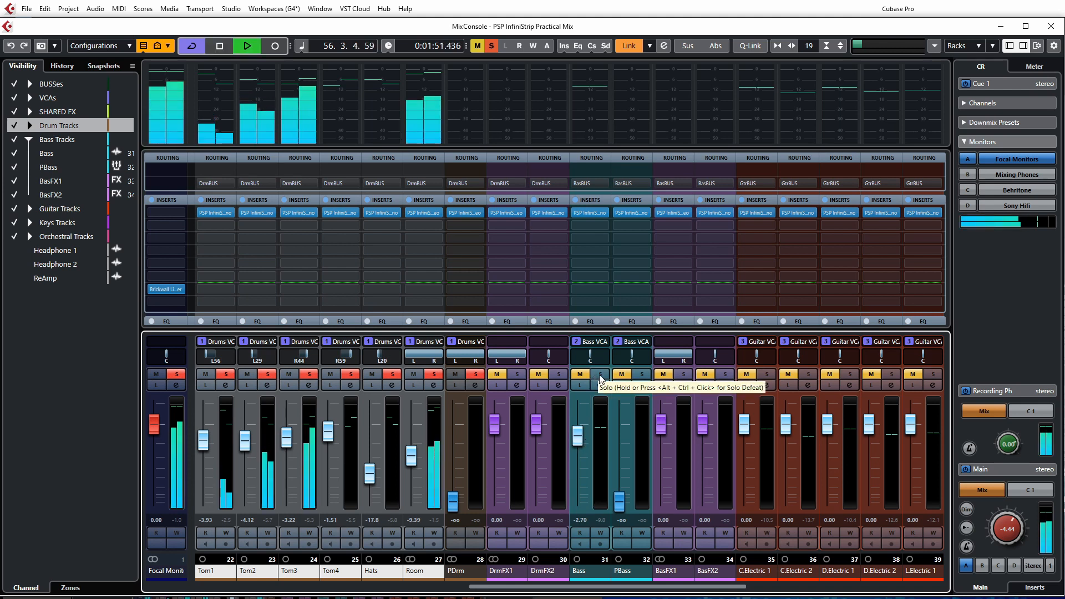
pyautogui.click(599, 375)
pyautogui.moveTo(579, 442); pyautogui.dragTo(577, 431)
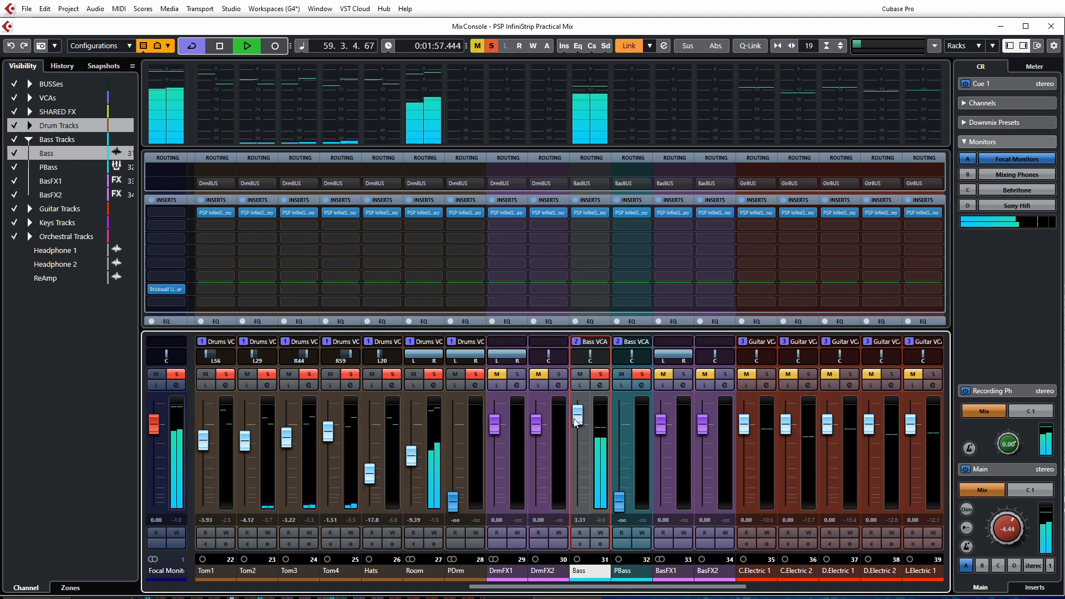
pyautogui.moveTo(574, 423); pyautogui.dragTo(578, 505)
pyautogui.moveTo(569, 435); pyautogui.dragTo(568, 428)
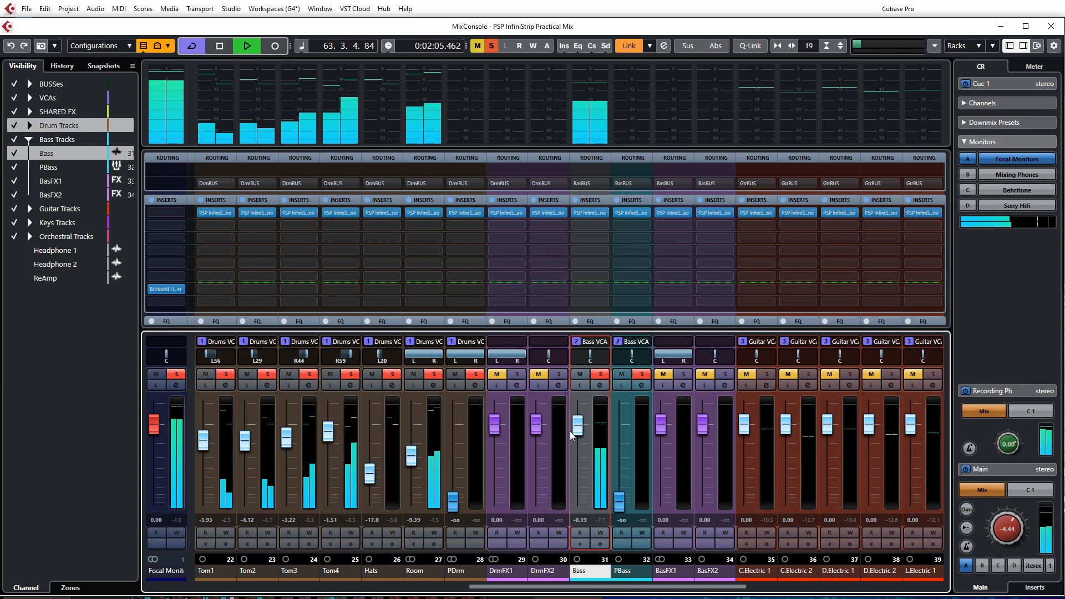
pyautogui.moveTo(571, 432); pyautogui.dragTo(581, 465)
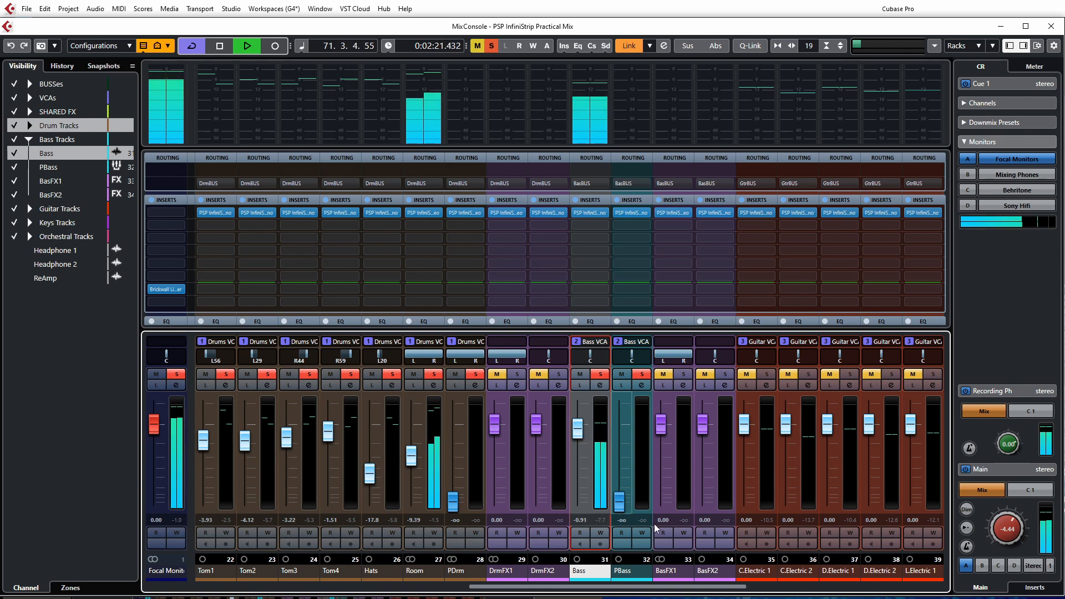
# - Stop playback, open the BasBUS channel settings and bring up its PSP InfiniStrip Stereo insert in a clear spot
pyautogui.hscroll(-5, 631, 590)
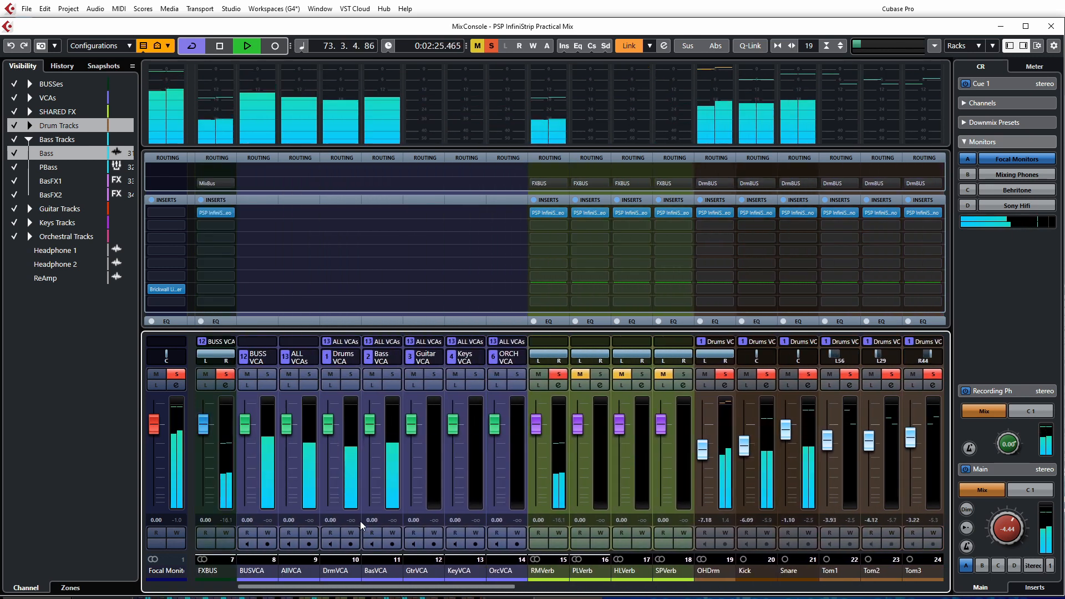
pyautogui.hscroll(-3, 294, 590)
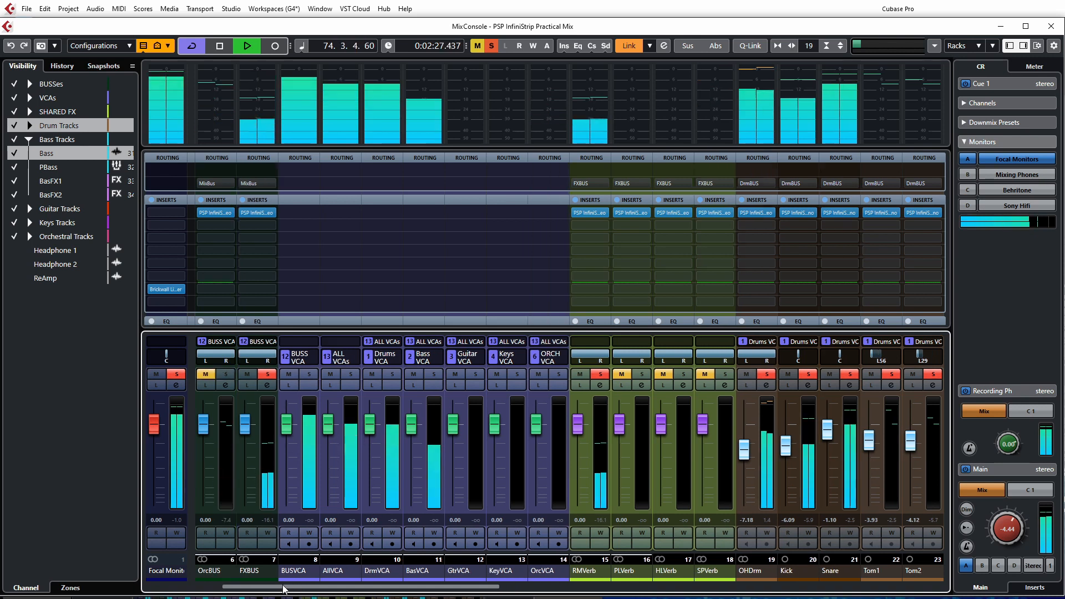
pyautogui.press('space')
pyautogui.click(270, 384)
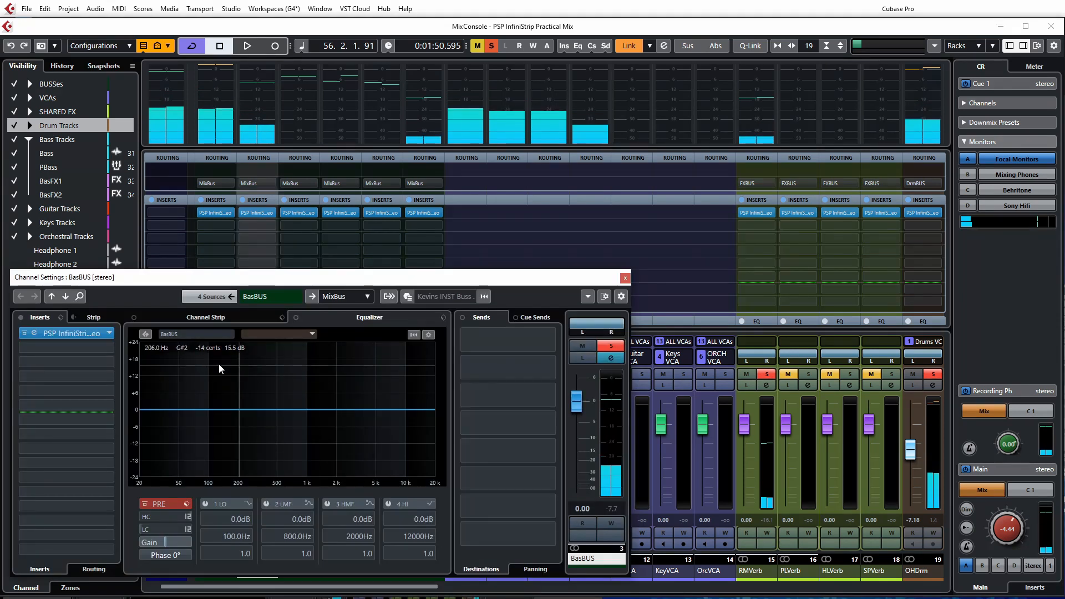
pyautogui.click(62, 334)
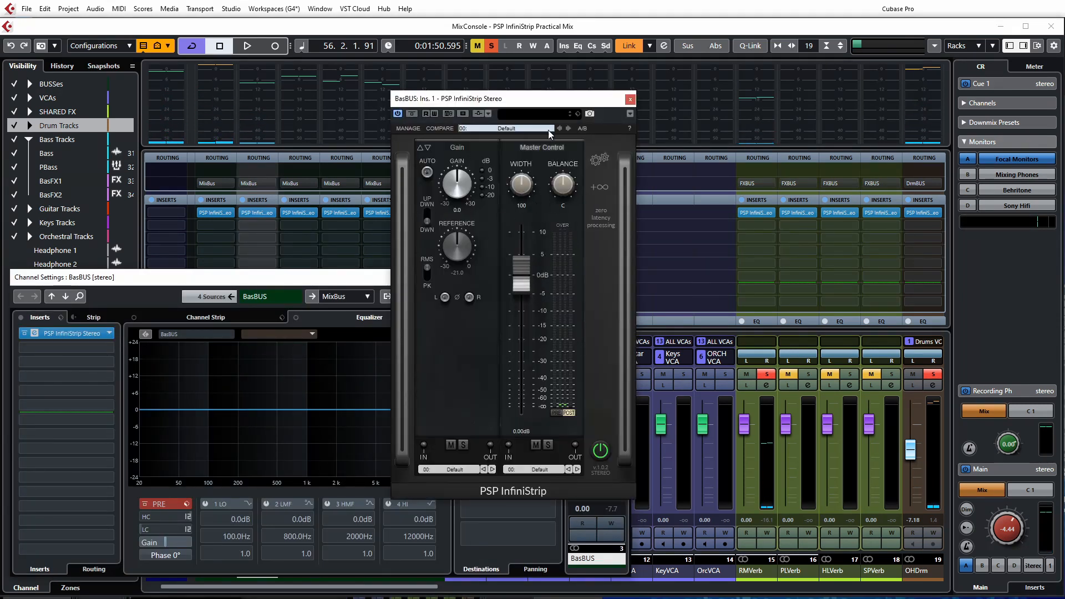
pyautogui.moveTo(531, 98); pyautogui.dragTo(413, 113)
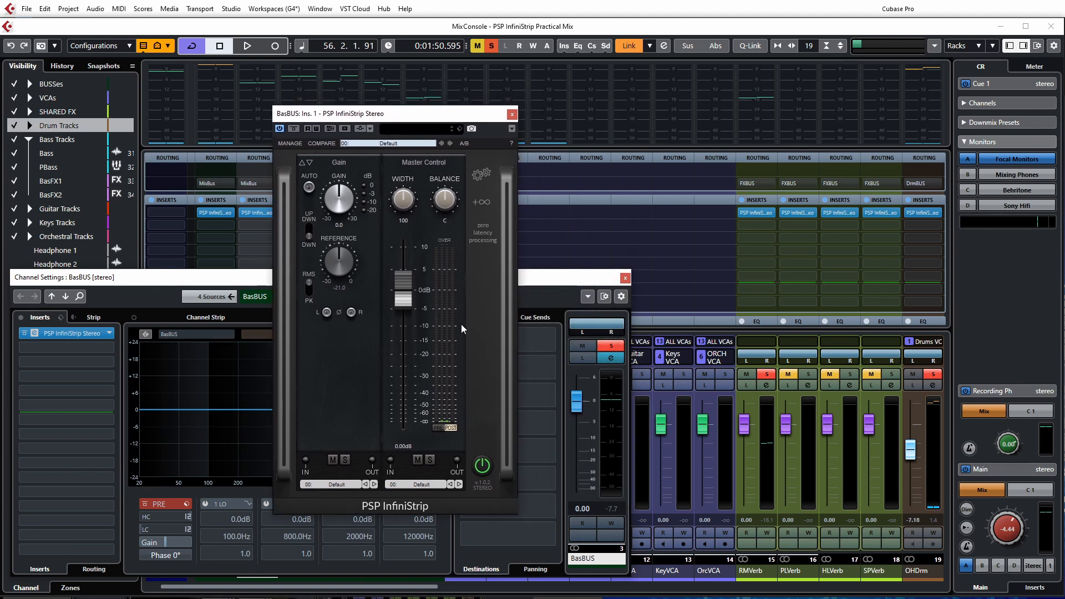
# - Check the bass bus level on the InfiniStrip meters during playback, stop, and close the BasBUS channel settings window
pyautogui.press('space')
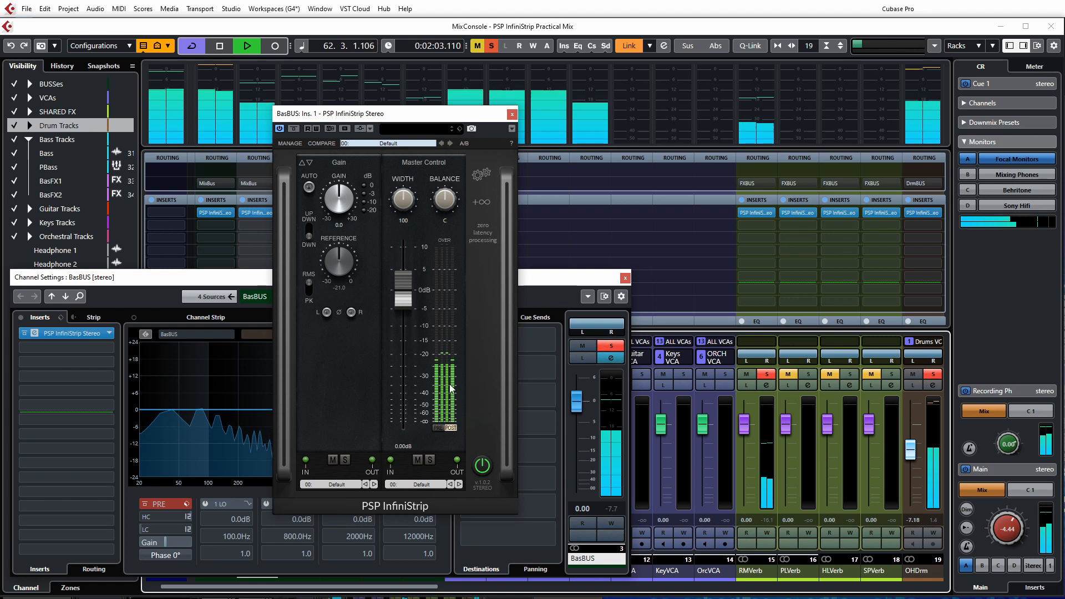
pyautogui.press('space')
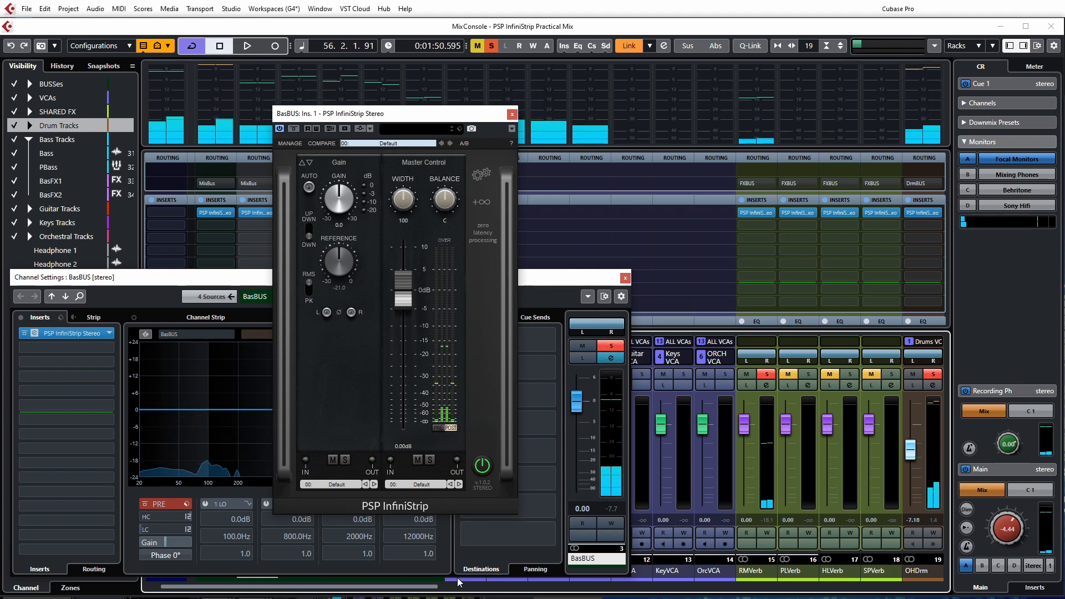
pyautogui.moveTo(429, 588)
pyautogui.mouseDown()
pyautogui.moveTo(482, 593)
pyautogui.moveTo(435, 590)
pyautogui.mouseUp()
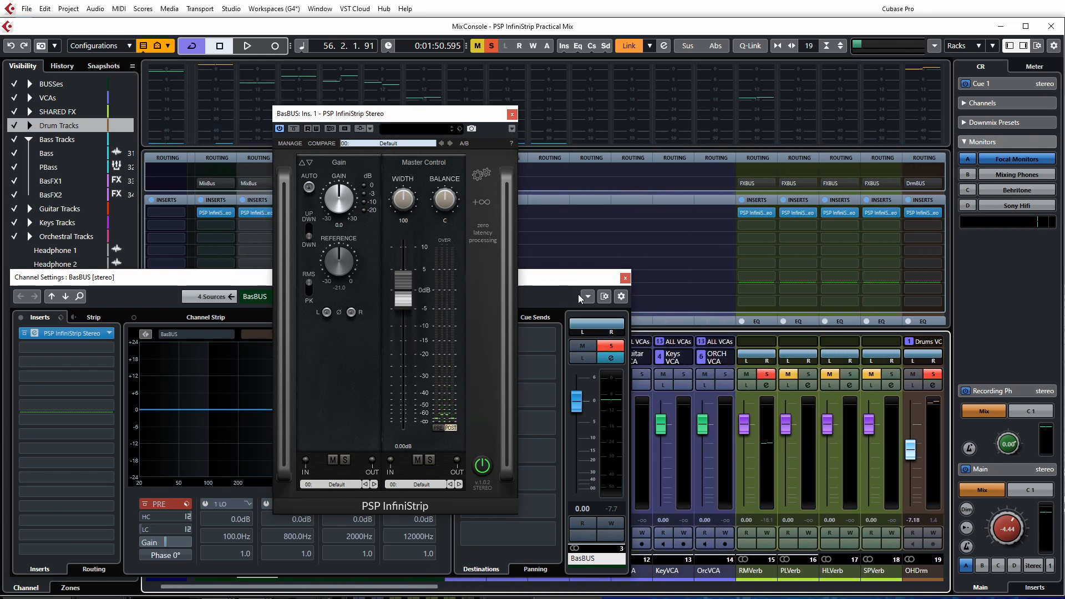
pyautogui.click(625, 278)
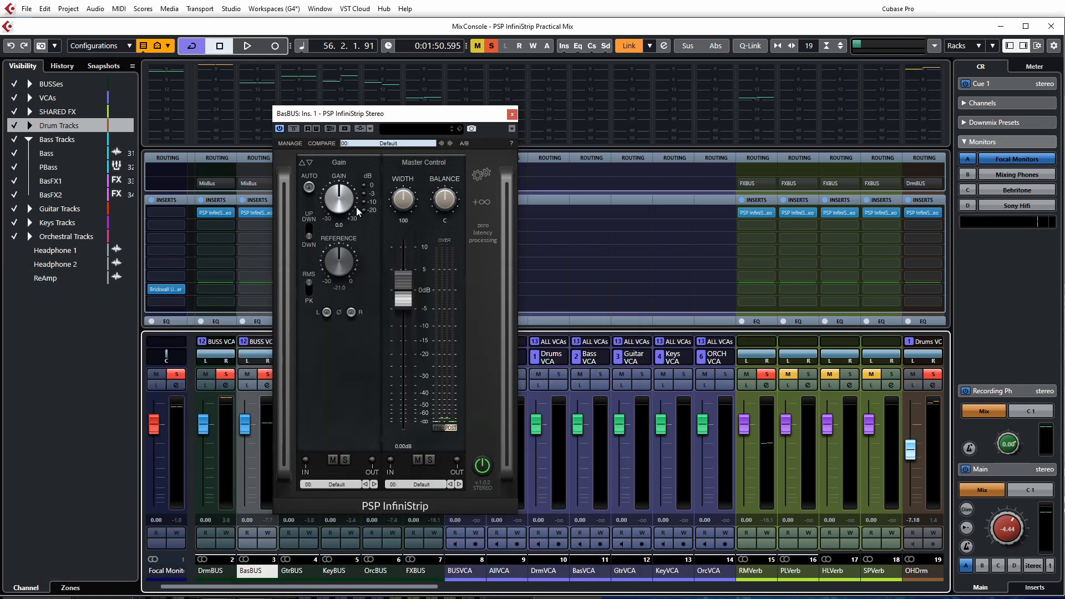
# - Move the BasBUS InfiniStrip window aside and raise the Bass channel fader to 3.15 dB during playback while watching the bus meters
pyautogui.moveTo(382, 118); pyautogui.dragTo(430, 111)
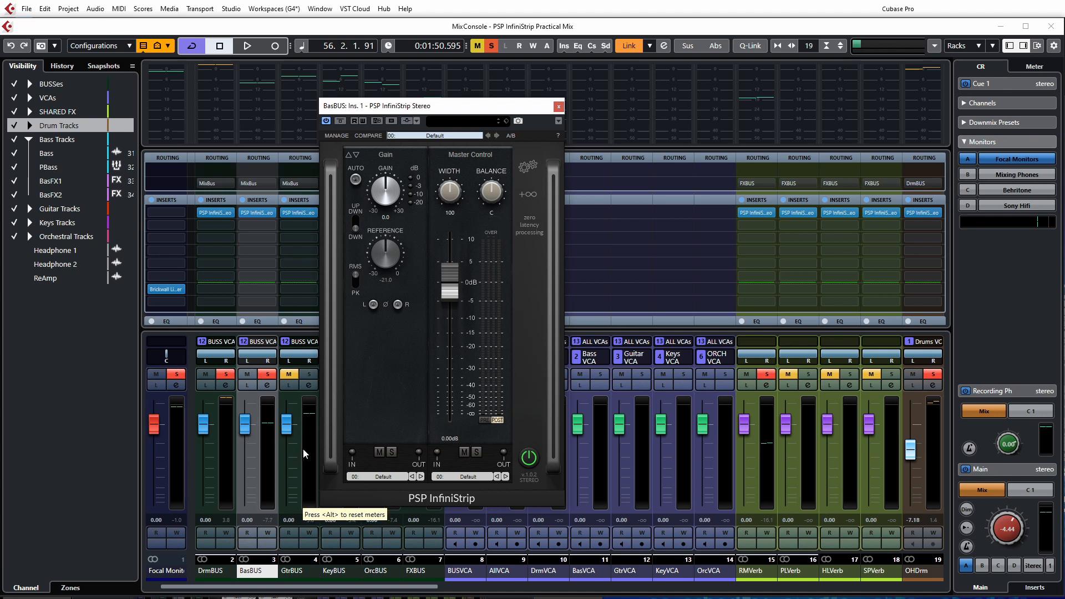
pyautogui.press('space')
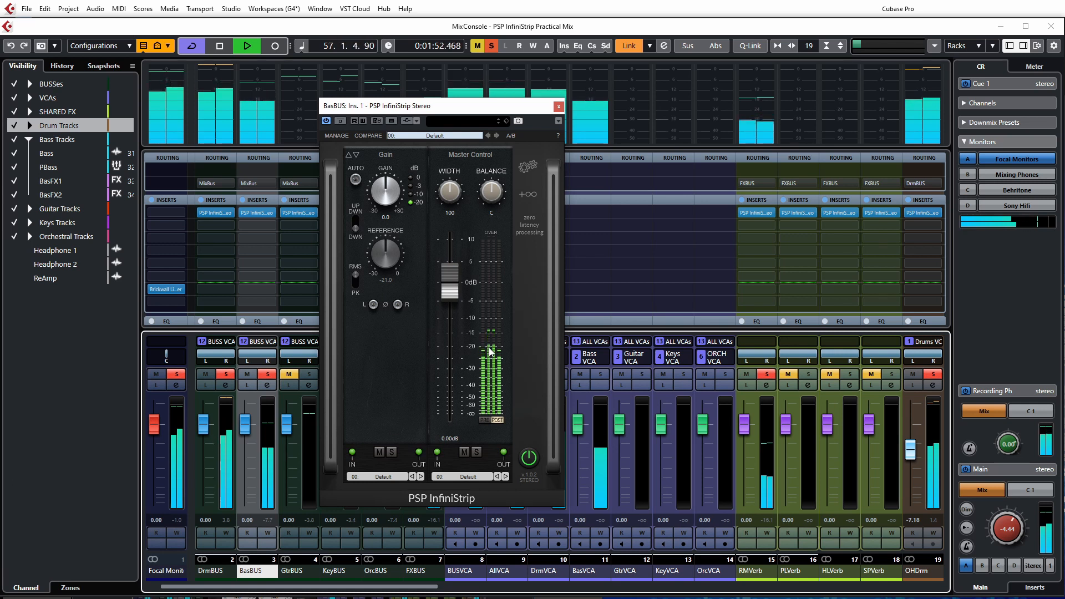
pyautogui.moveTo(413, 587); pyautogui.dragTo(674, 593)
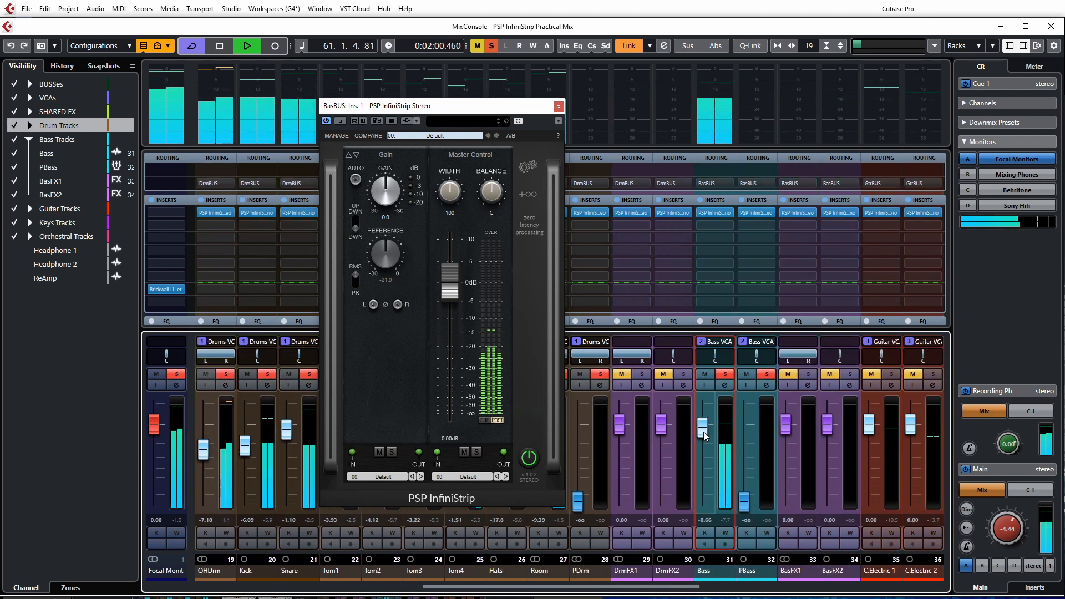
pyautogui.moveTo(703, 432); pyautogui.dragTo(703, 418)
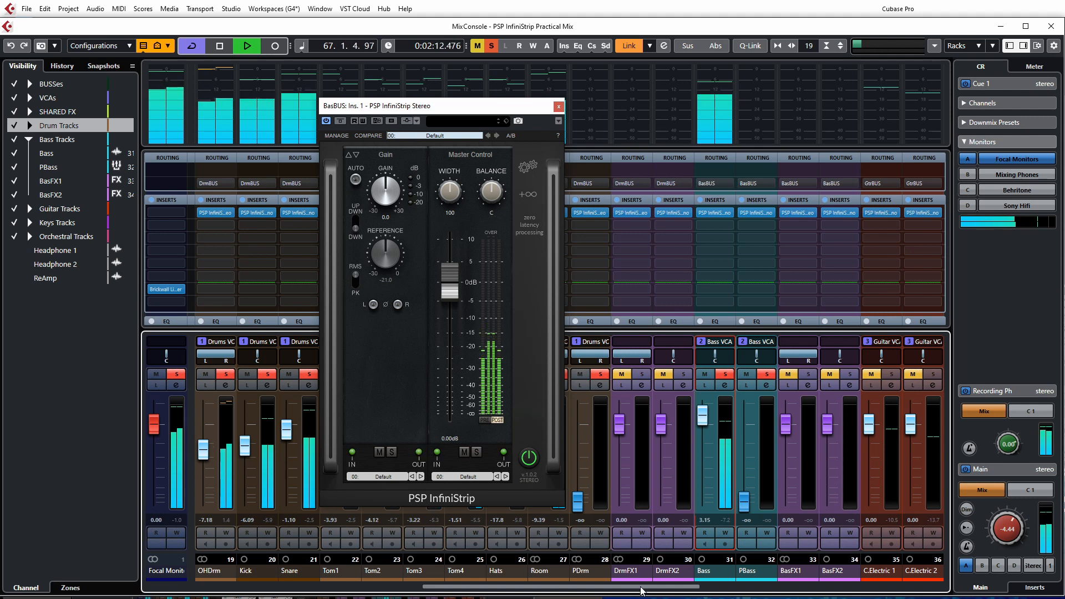
pyautogui.moveTo(653, 590); pyautogui.dragTo(398, 592)
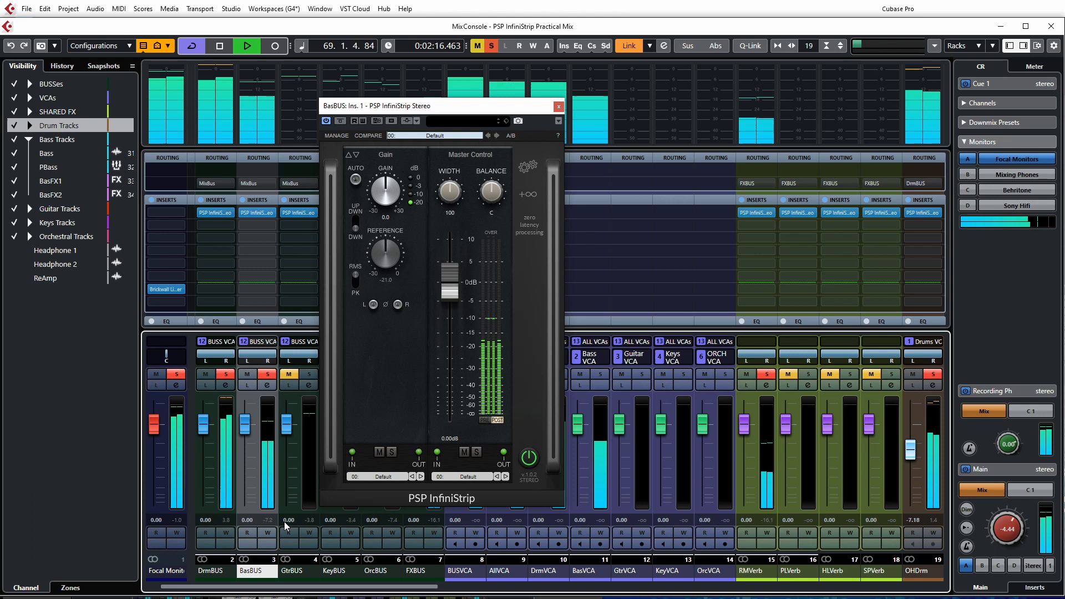
# - Lower the BasBUS fader to -2.11 dB, stop playback and close its InfiniStrip window
pyautogui.moveTo(244, 426); pyautogui.dragTo(247, 436)
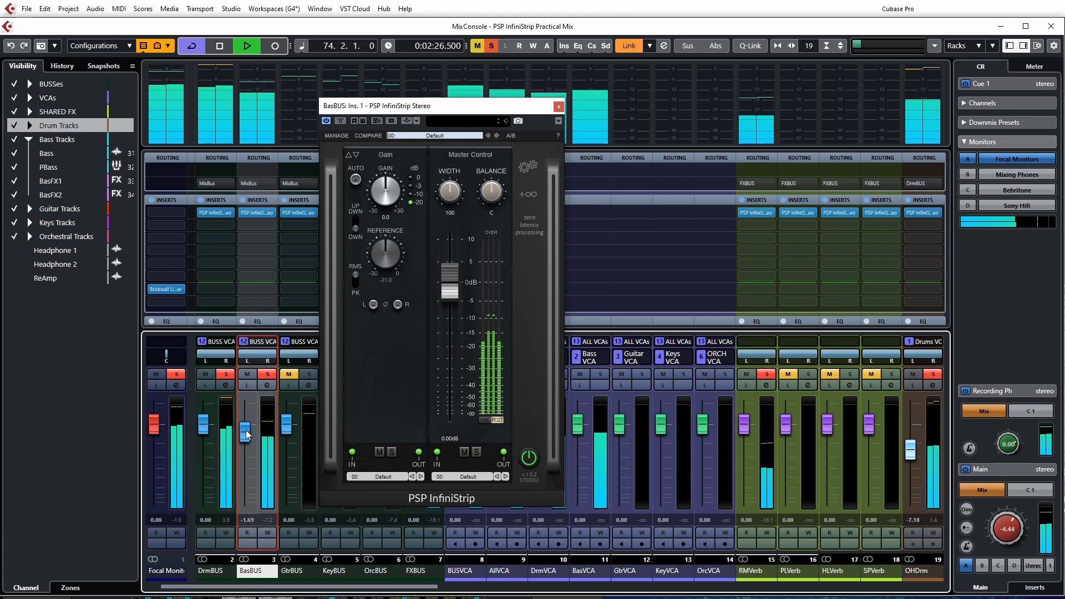
pyautogui.moveTo(248, 436); pyautogui.dragTo(248, 436)
pyautogui.press('space')
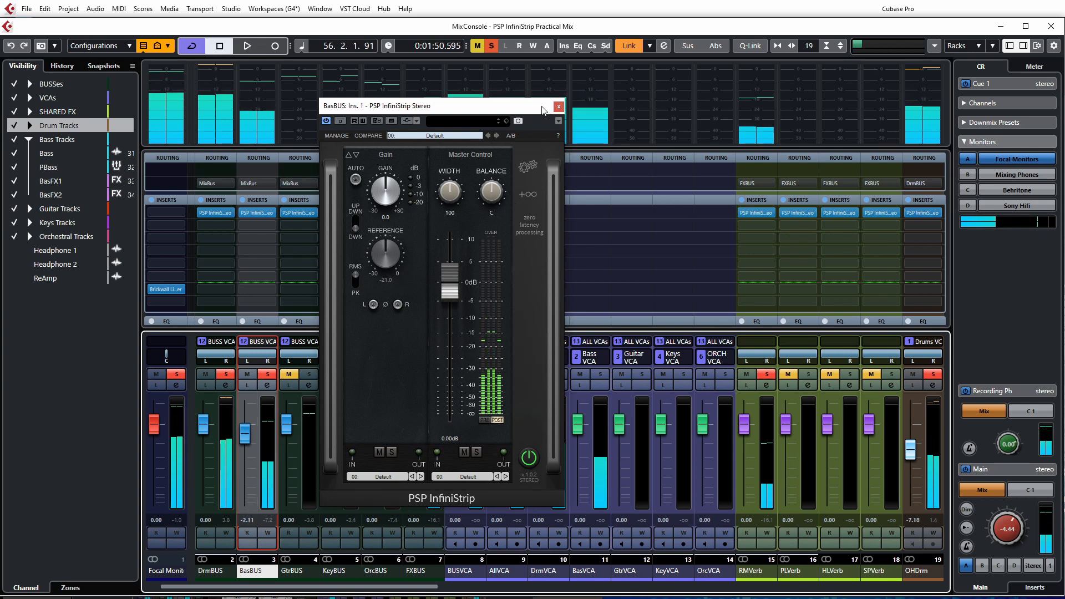
pyautogui.click(559, 106)
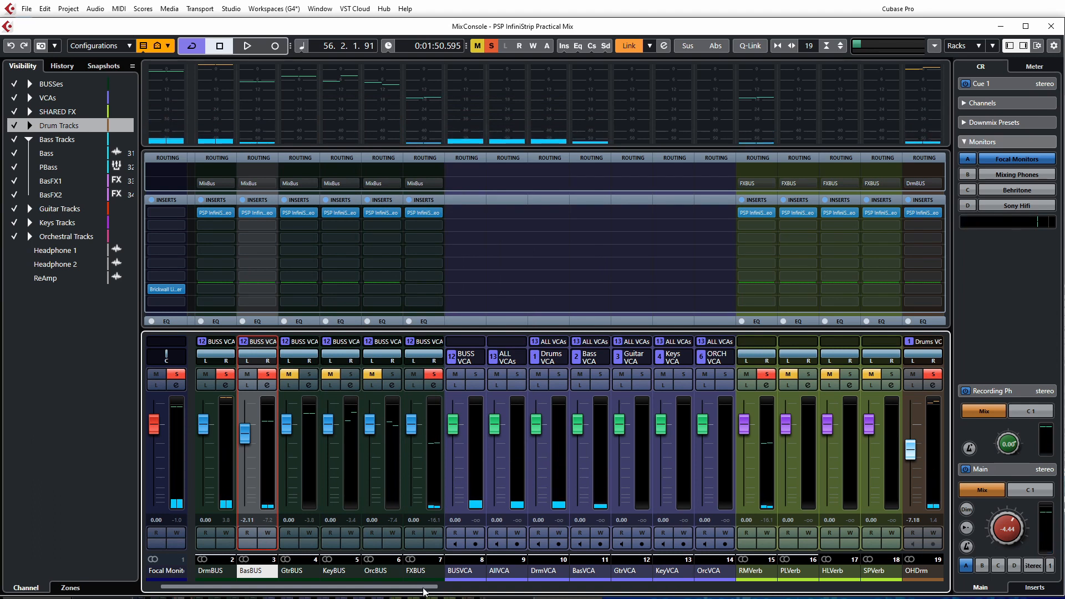
# - In the project window, inspect the track folders and expand Keys Tracks to see where the Pad plays, then return to the MixConsole
pyautogui.moveTo(424, 591); pyautogui.dragTo(781, 589)
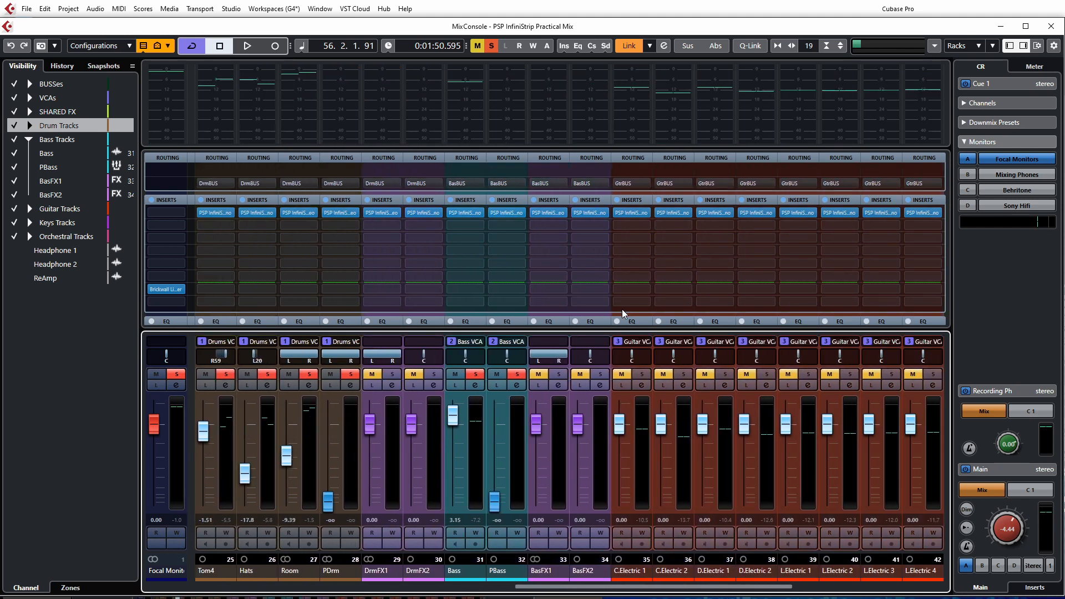
pyautogui.press('F3')
pyautogui.click(110, 291)
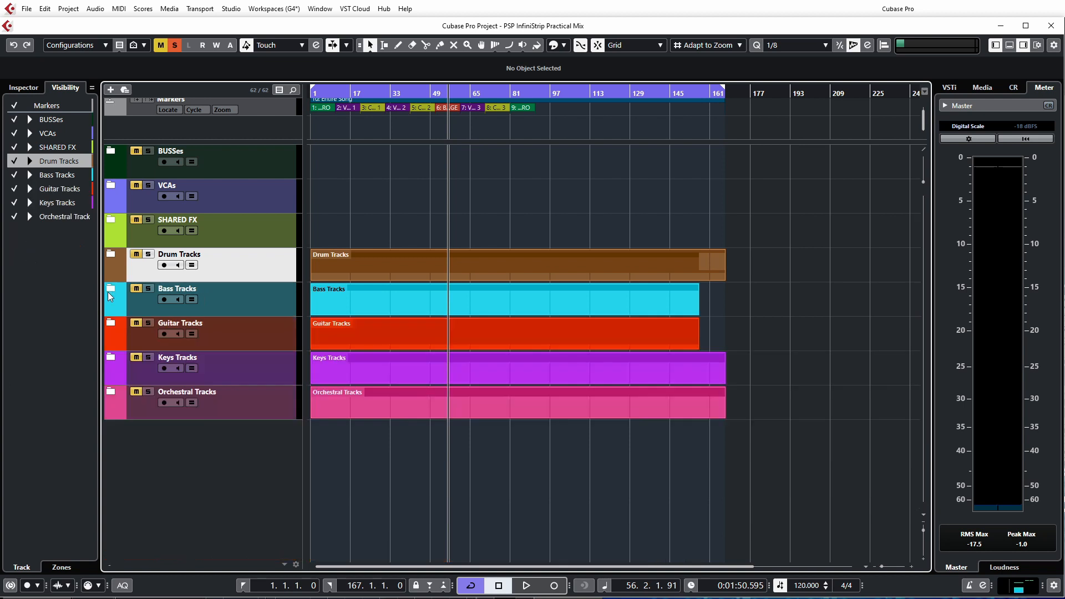
pyautogui.click(112, 325)
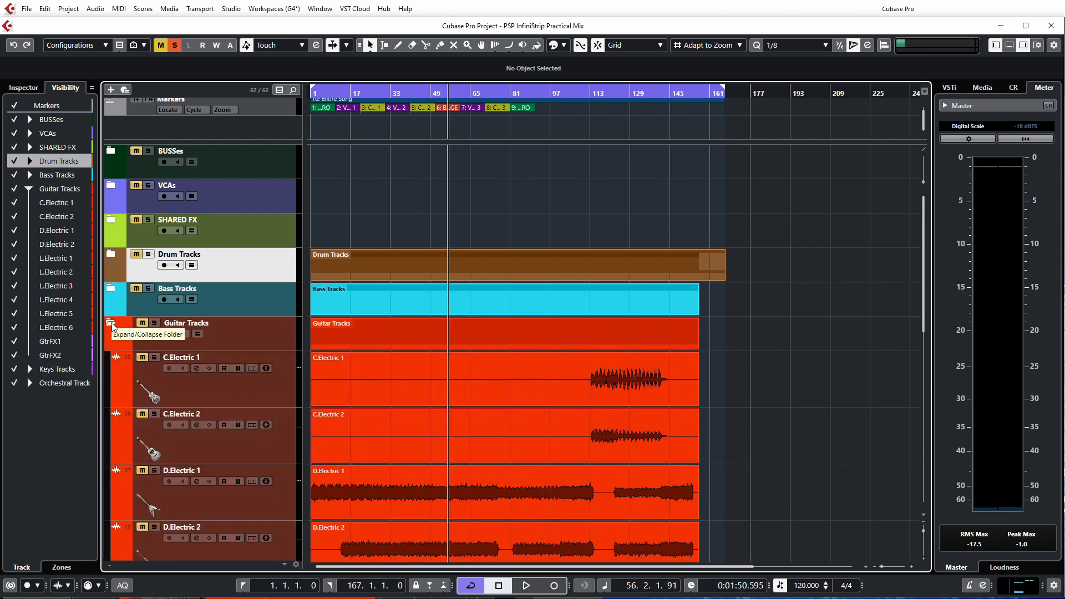
pyautogui.click(112, 327)
pyautogui.click(111, 358)
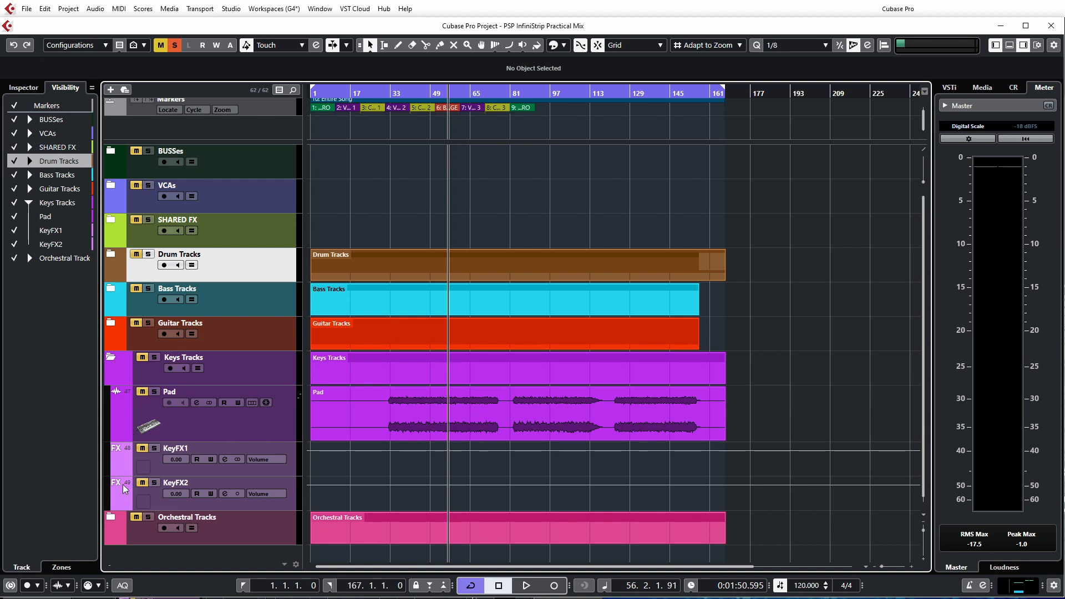
pyautogui.click(115, 520)
pyautogui.click(114, 521)
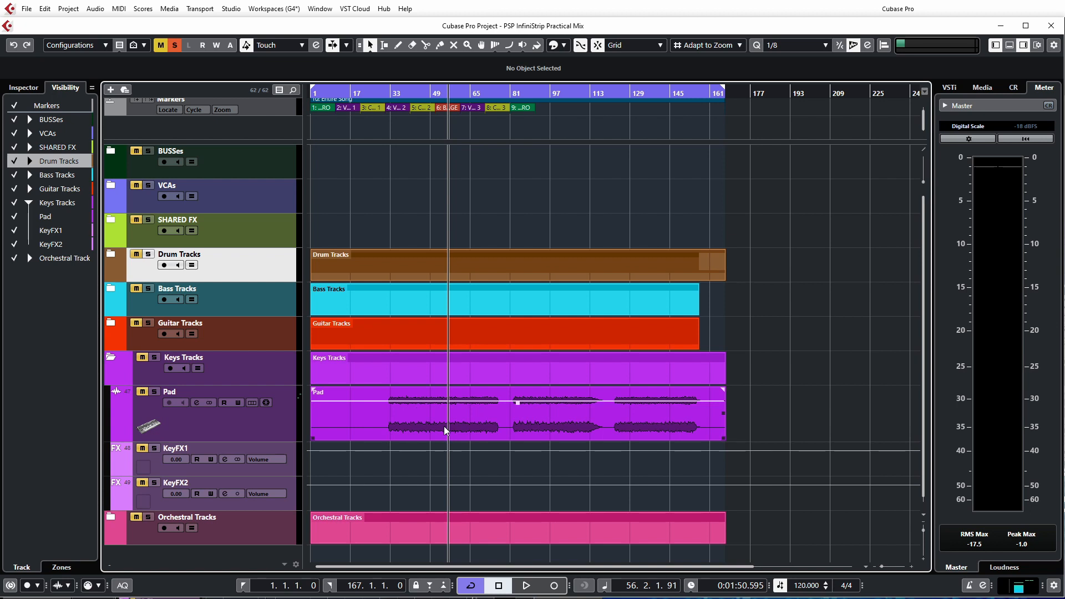
pyautogui.press('F3')
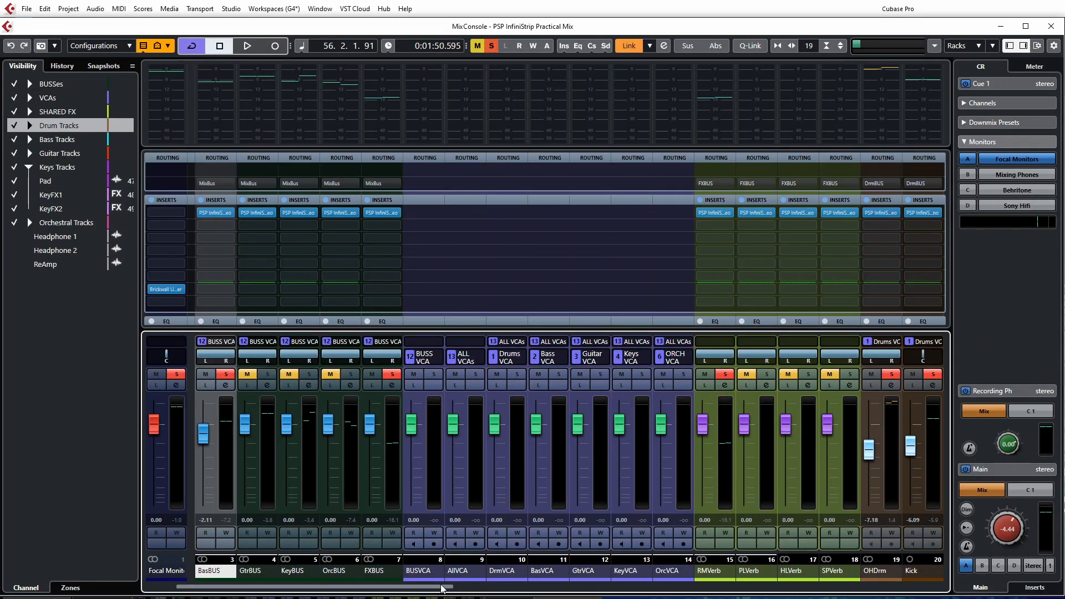
# - Solo the Pad channel and balance it against the drums and bass during playback, setting its fader to -10.3 dB
pyautogui.moveTo(443, 589); pyautogui.dragTo(919, 585)
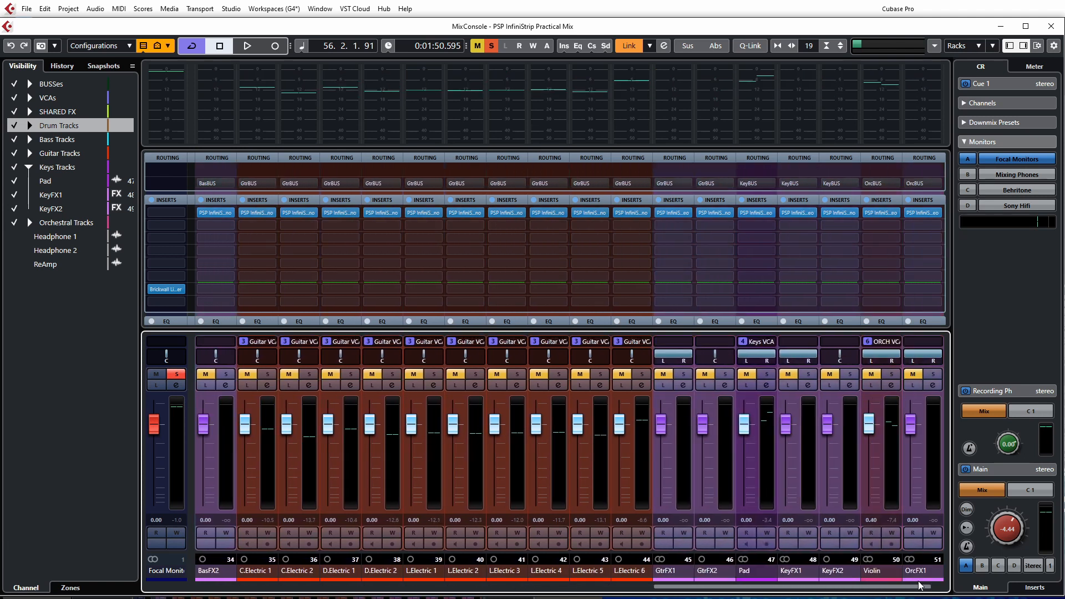
pyautogui.click(764, 375)
pyautogui.press('space')
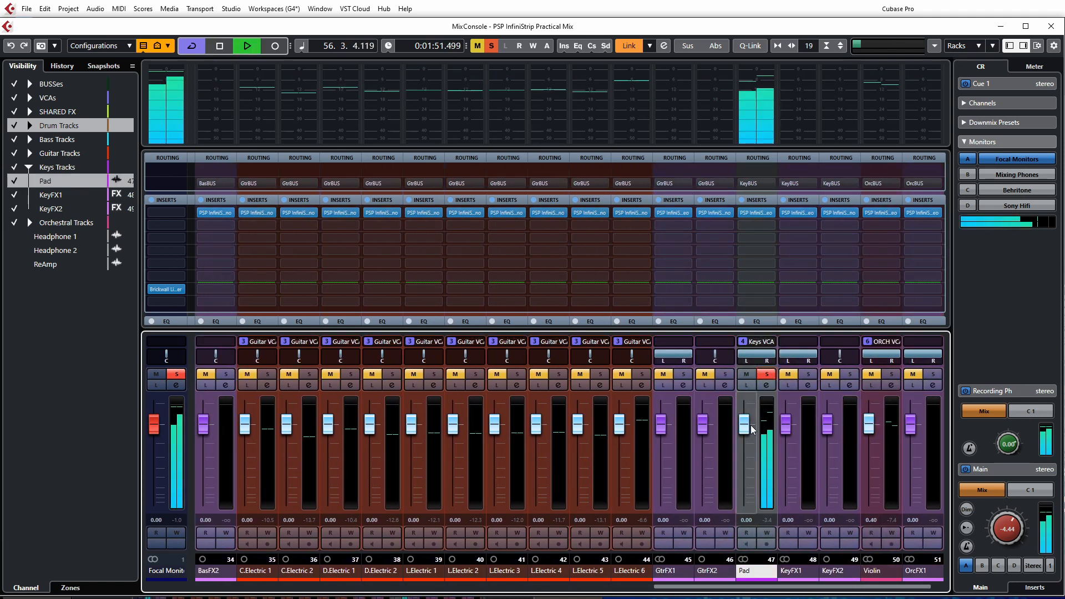
pyautogui.moveTo(744, 427); pyautogui.dragTo(748, 465)
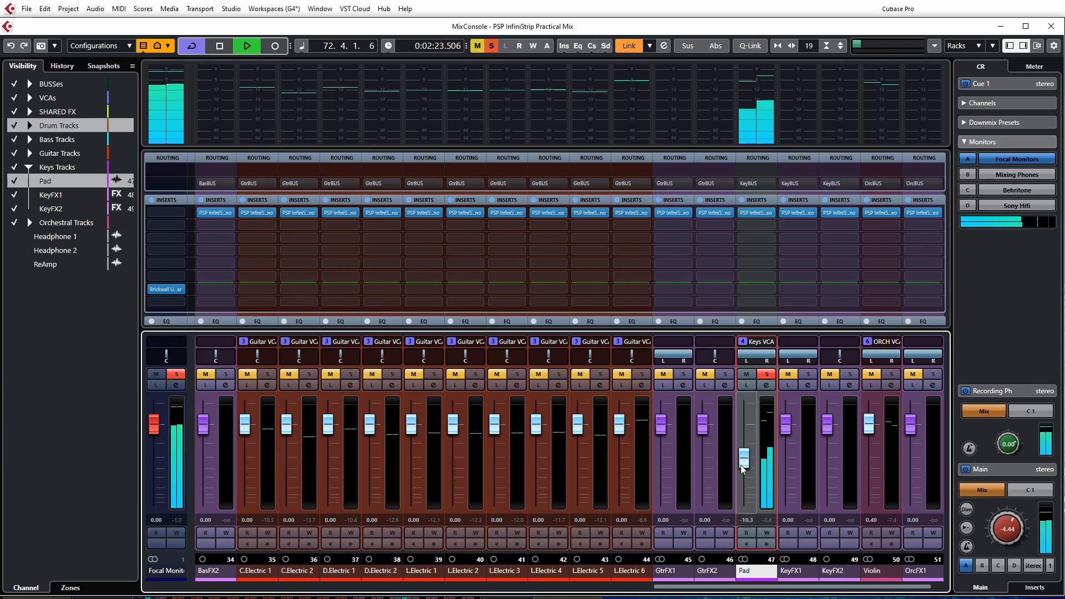
pyautogui.press('space')
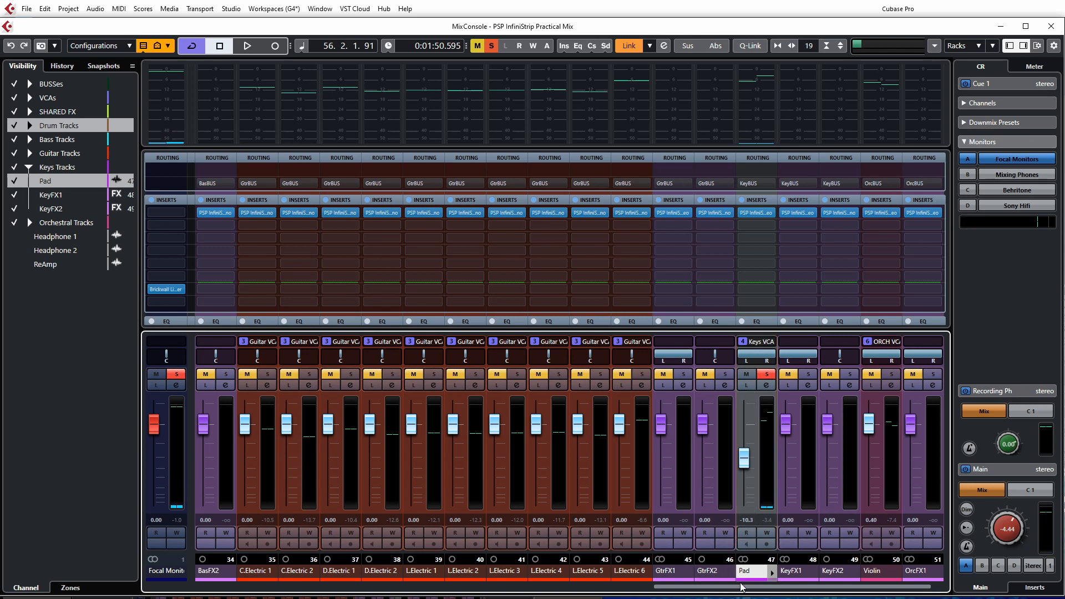
# - Open the KeyBUS PSP InfiniStrip insert, place it clear of the VCA faders and check the keys bus level during playback
pyautogui.moveTo(755, 587); pyautogui.dragTo(247, 586)
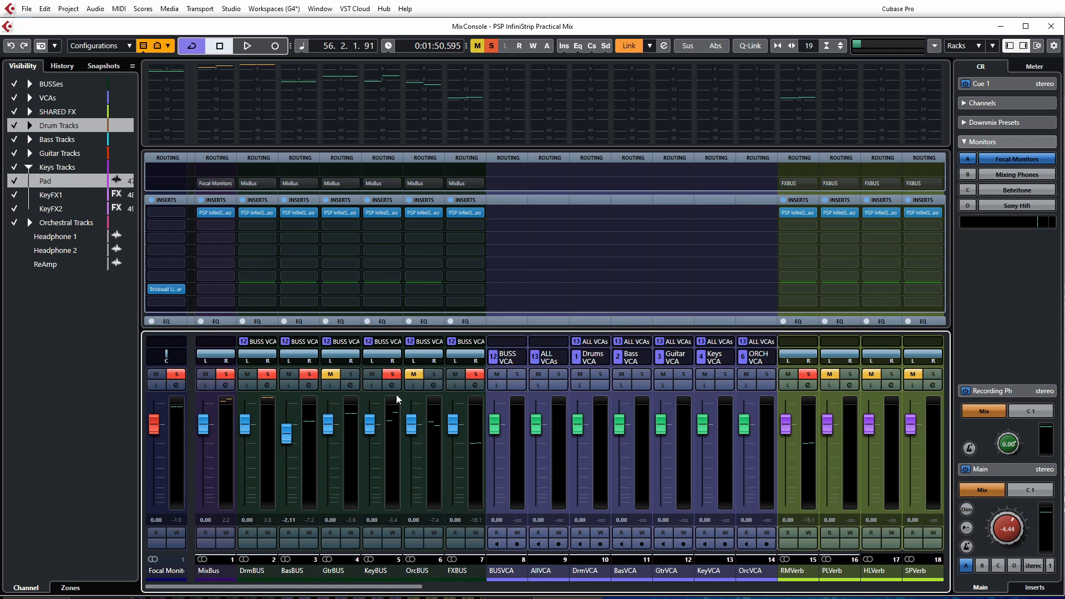
pyautogui.click(377, 213)
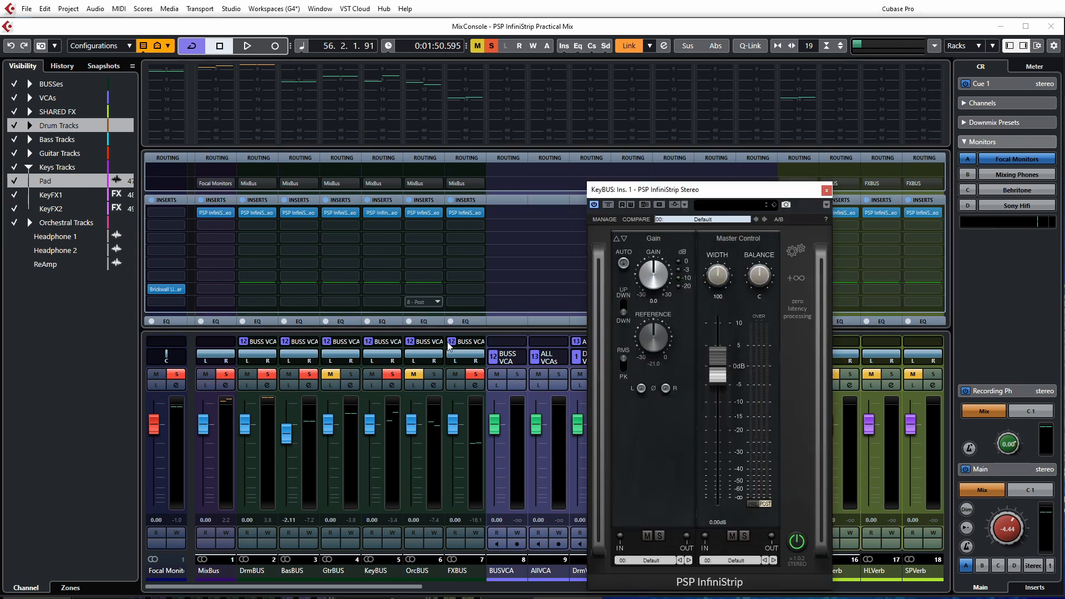
pyautogui.moveTo(740, 194); pyautogui.dragTo(381, 167)
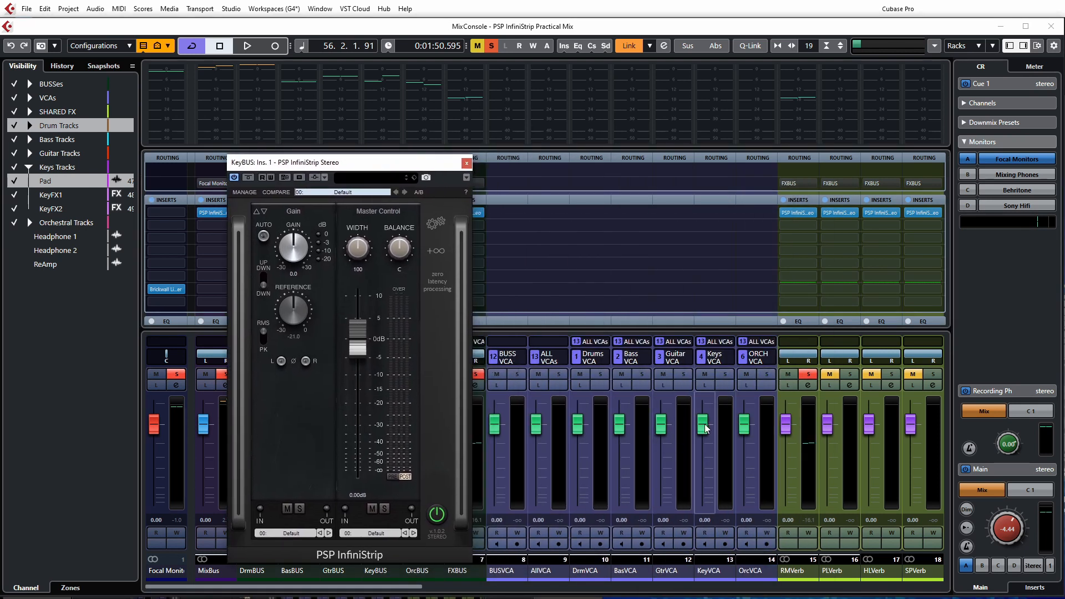
pyautogui.press('space')
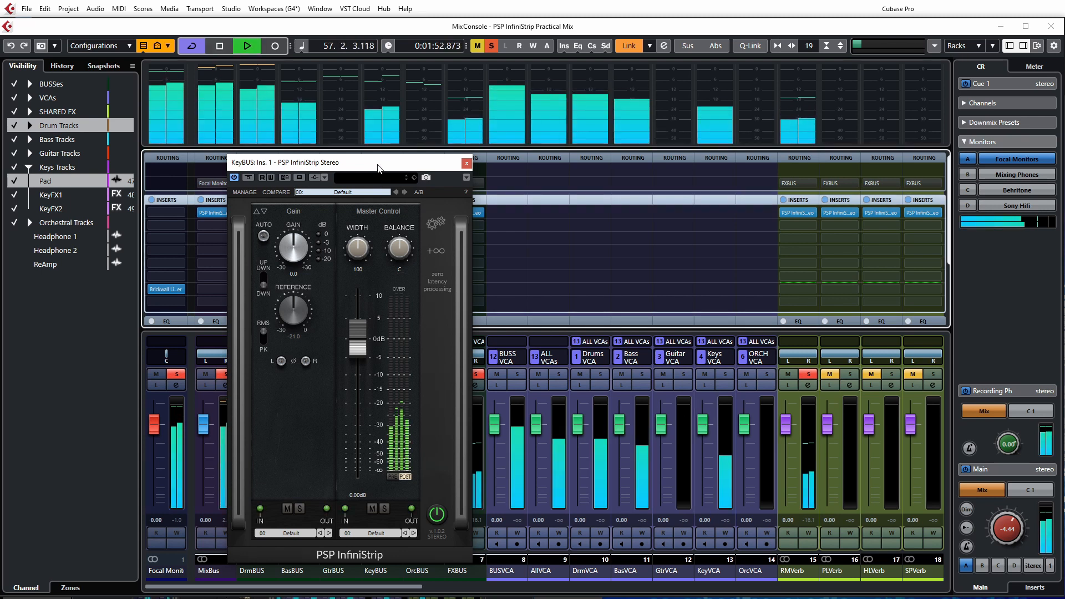
pyautogui.moveTo(377, 165); pyautogui.dragTo(409, 168)
# - Raise the KeyVCA fader to 6.02 dB, compensate by lowering the KeyBUS fader to -6.01 dB, and restart playback to recheck the InfiniStrip level
pyautogui.moveTo(702, 424); pyautogui.dragTo(700, 403)
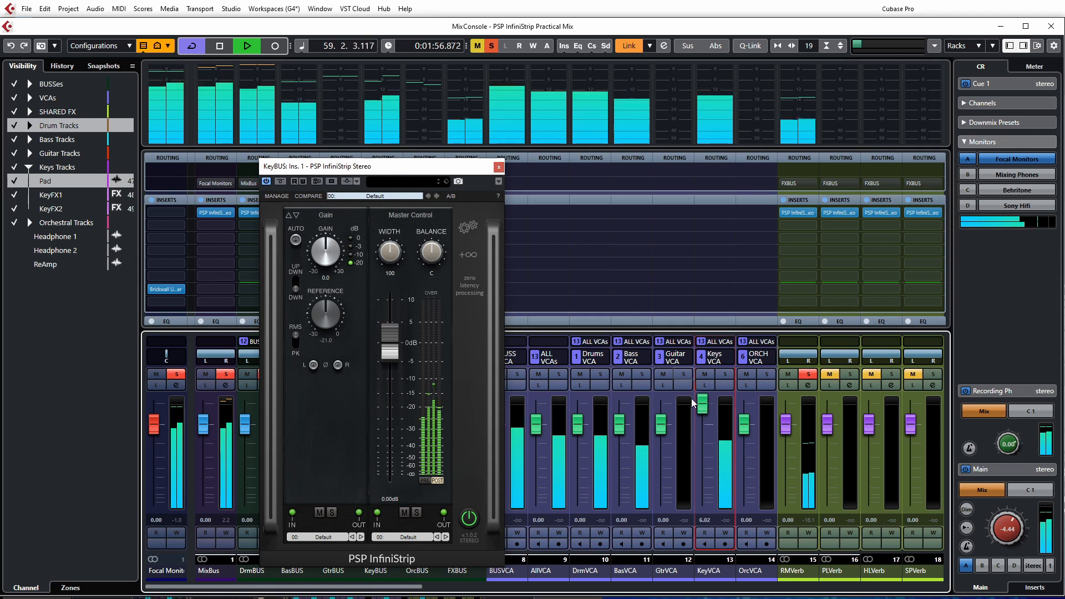
pyautogui.press('space')
pyautogui.moveTo(412, 170); pyautogui.dragTo(632, 178)
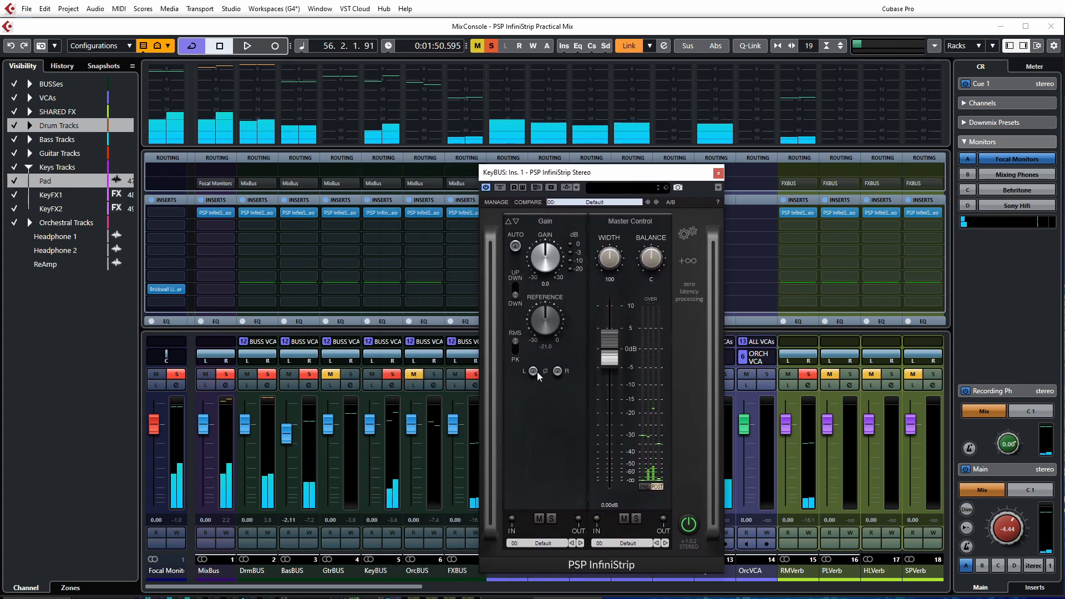
pyautogui.moveTo(370, 429); pyautogui.dragTo(373, 452)
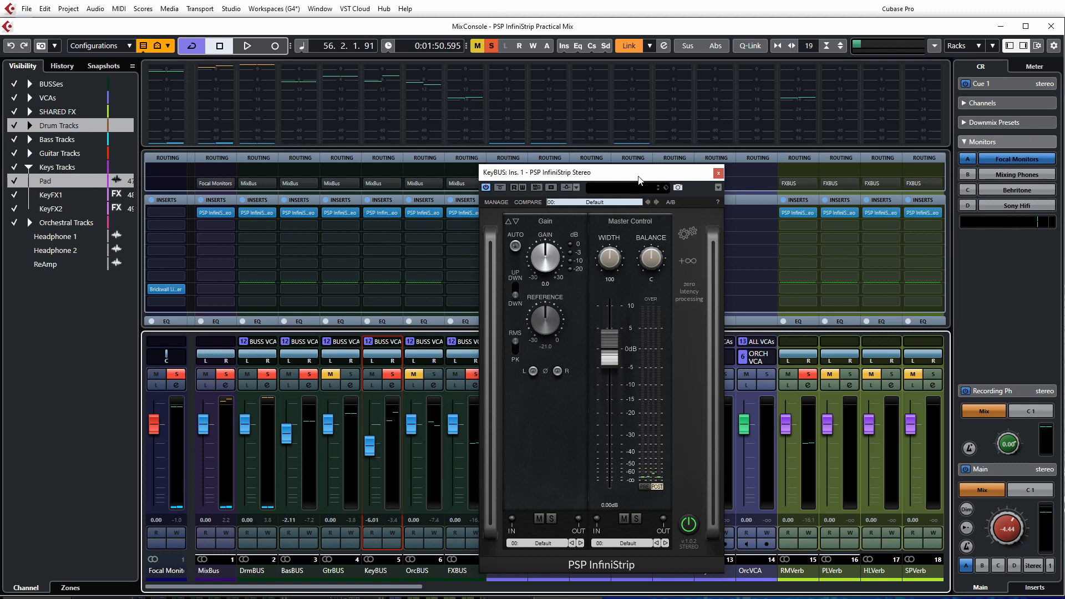
pyautogui.moveTo(639, 178); pyautogui.dragTo(574, 164)
pyautogui.press('space')
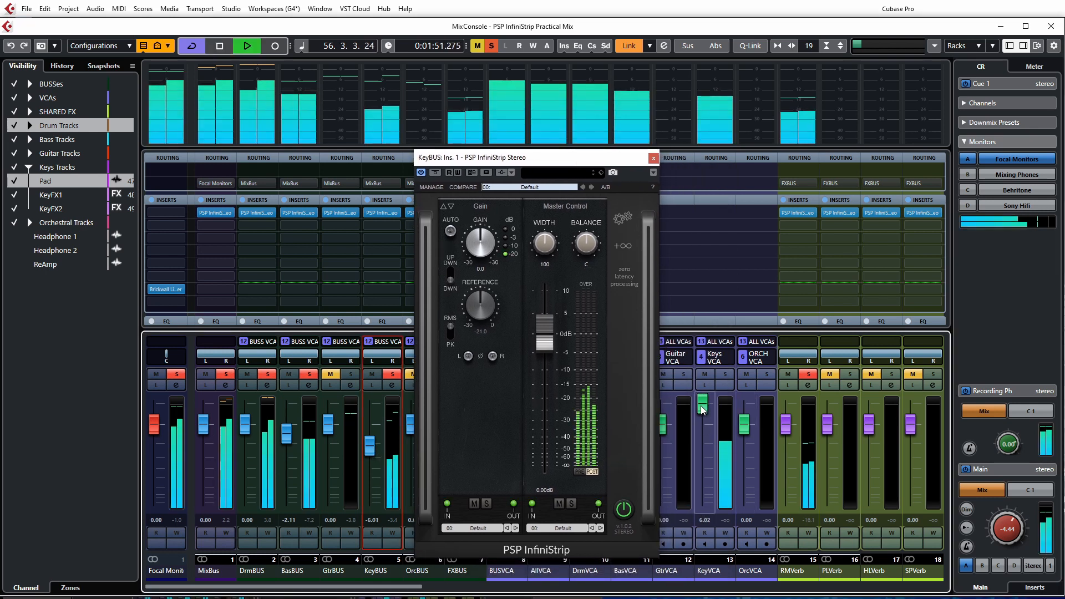
# - Combine the automation of KeyVCA and its linked channels, and turn off automation read on KeyVCA
pyautogui.rightClick(728, 358)
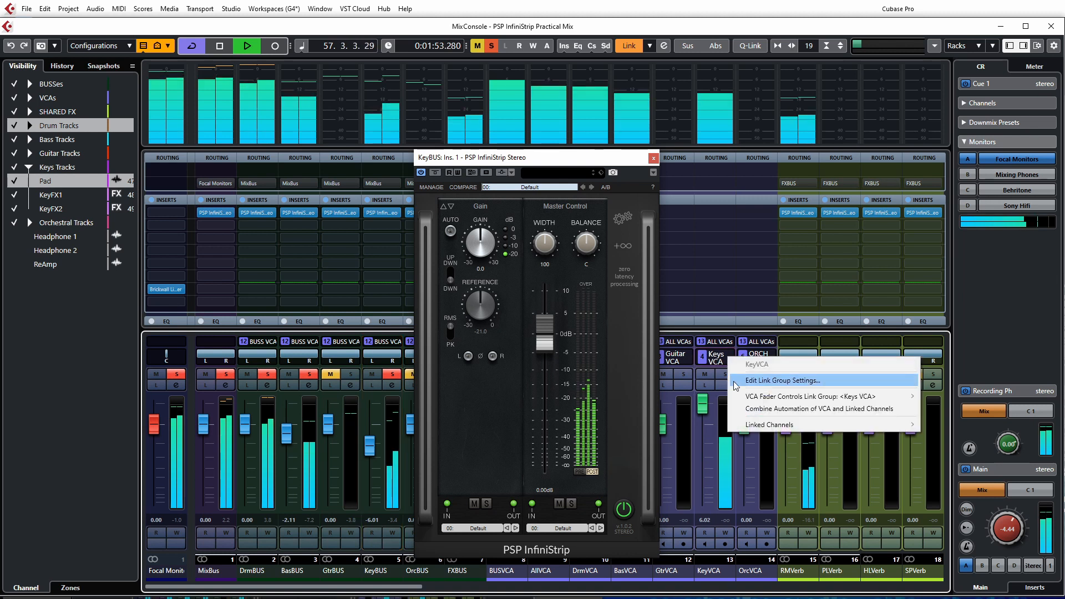
pyautogui.click(760, 410)
pyautogui.click(704, 534)
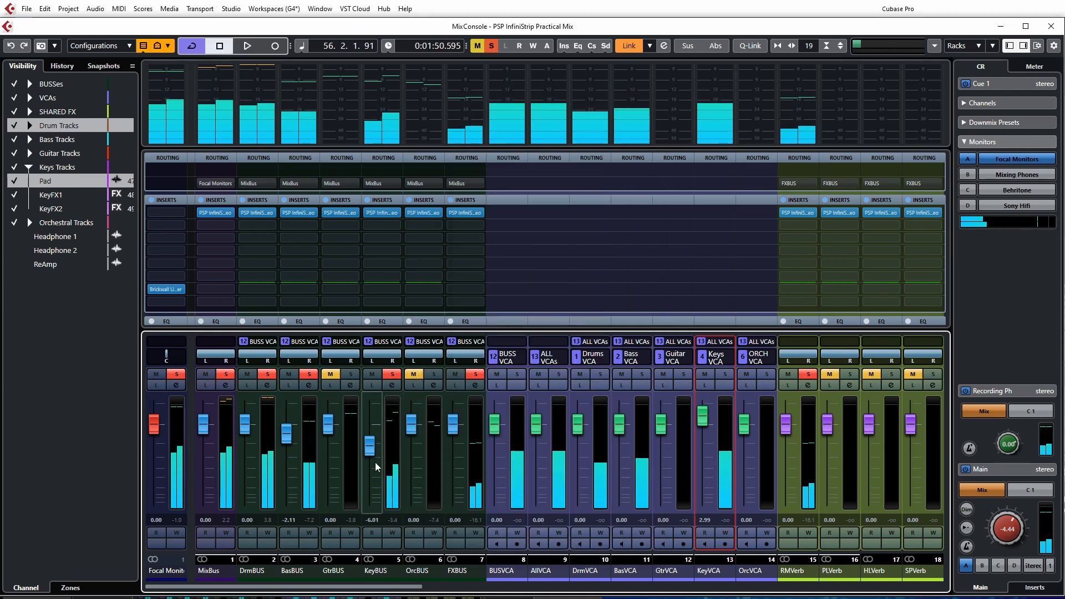
# - Offset KeyVCA's 2.99 dB boost by lowering the KeyBUS fader to -9.01 dB, and combine KeyVCA's automation with its linked channels again
pyautogui.moveTo(370, 446); pyautogui.dragTo(374, 458)
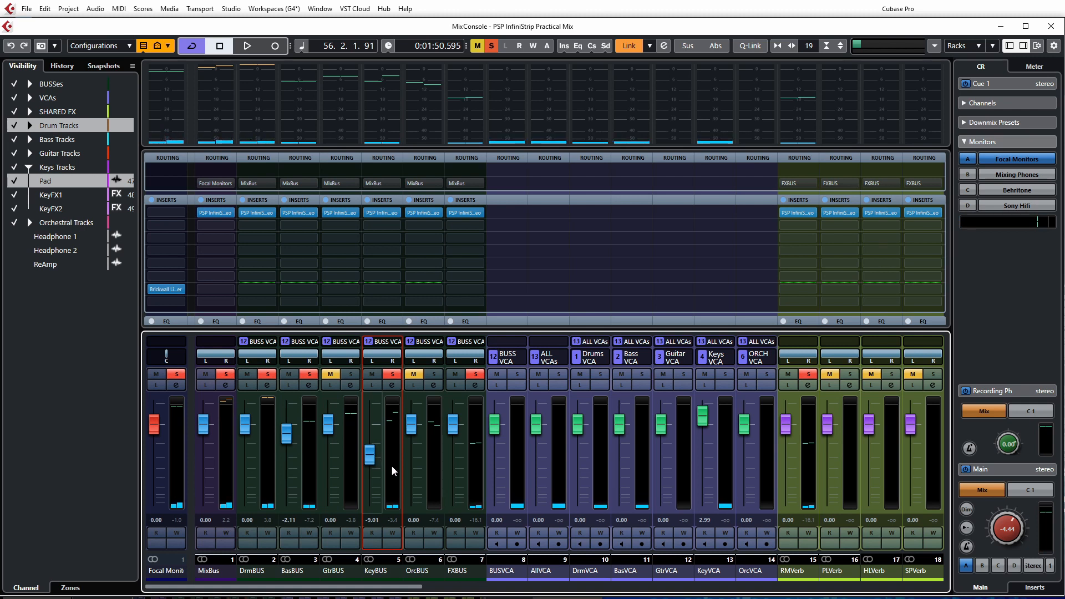
pyautogui.rightClick(726, 358)
pyautogui.click(768, 408)
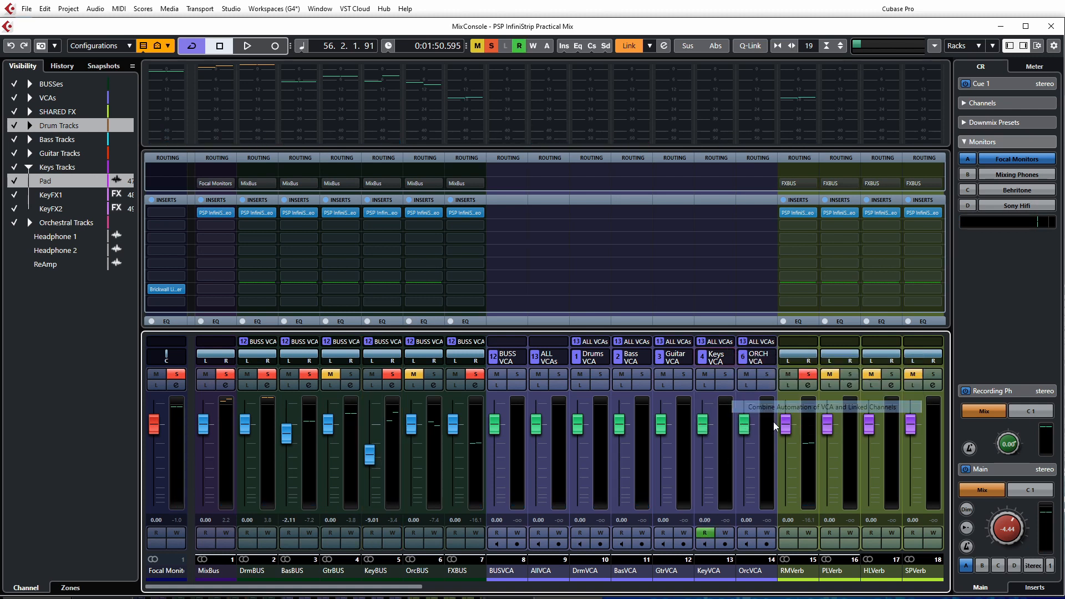
# - Check the Pad fader, expand the Orchestral Tracks folder, place the playhead at bar 143 in the violin part, and bring up the Violin mixer channel
pyautogui.moveTo(424, 589); pyautogui.dragTo(949, 583)
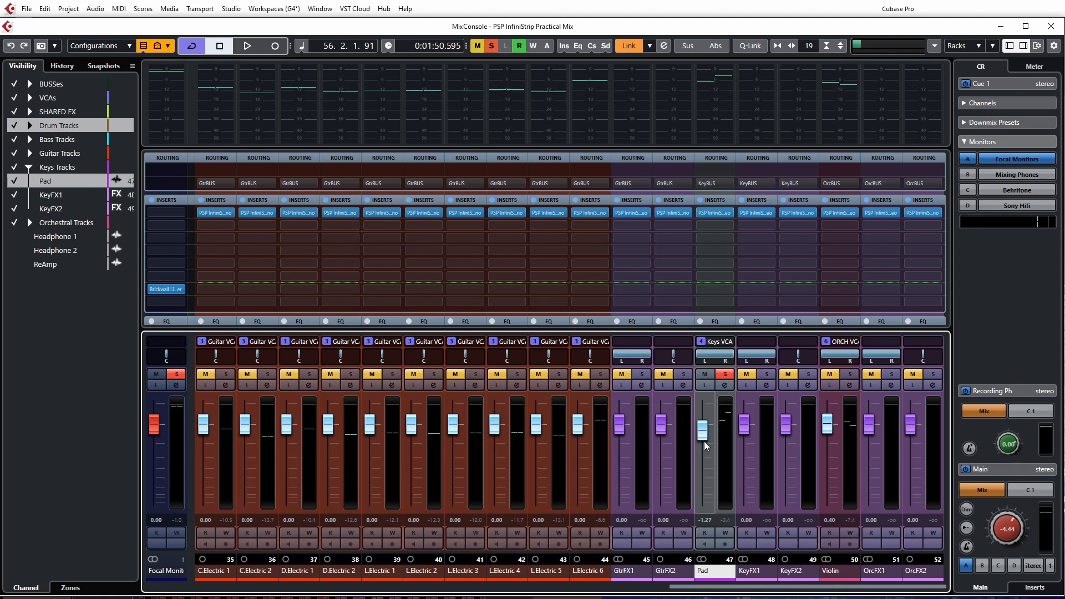
pyautogui.press('F3')
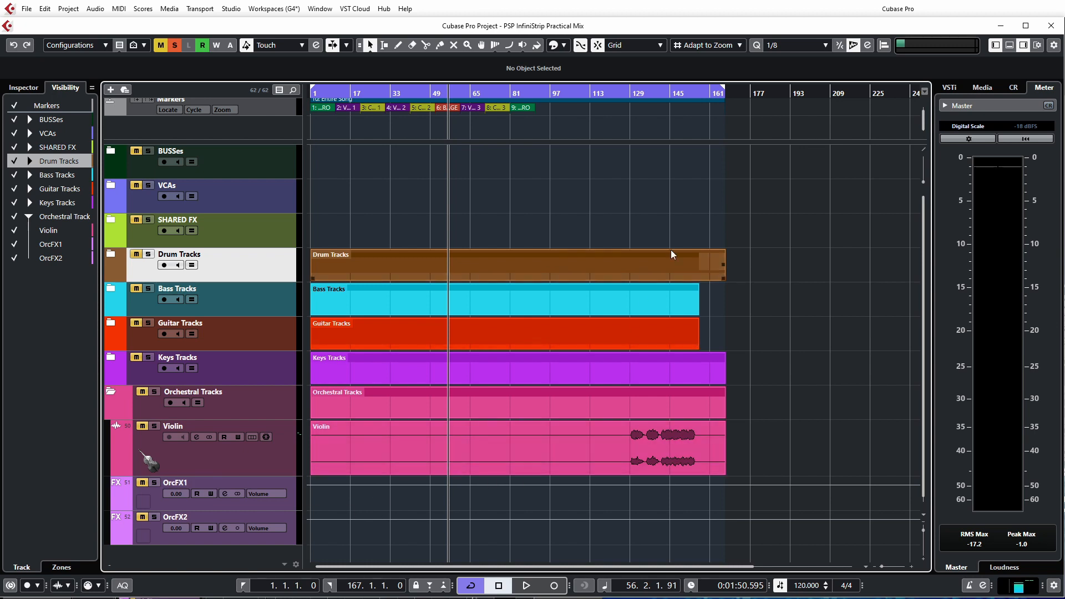
pyautogui.click(668, 139)
pyautogui.click(666, 153)
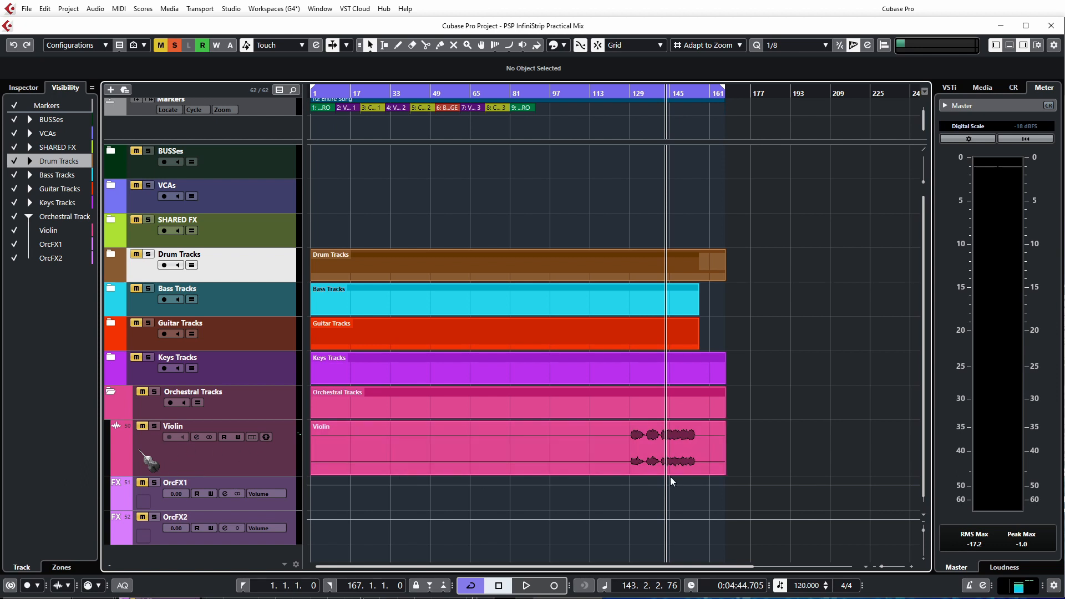
pyautogui.press('F3')
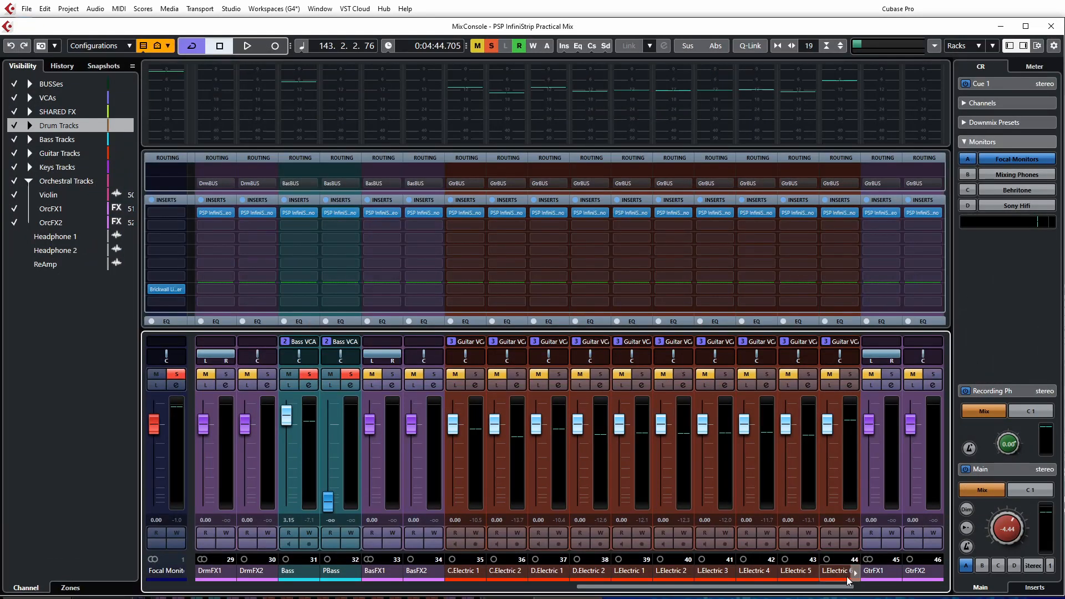
pyautogui.hscroll(2, 841, 589)
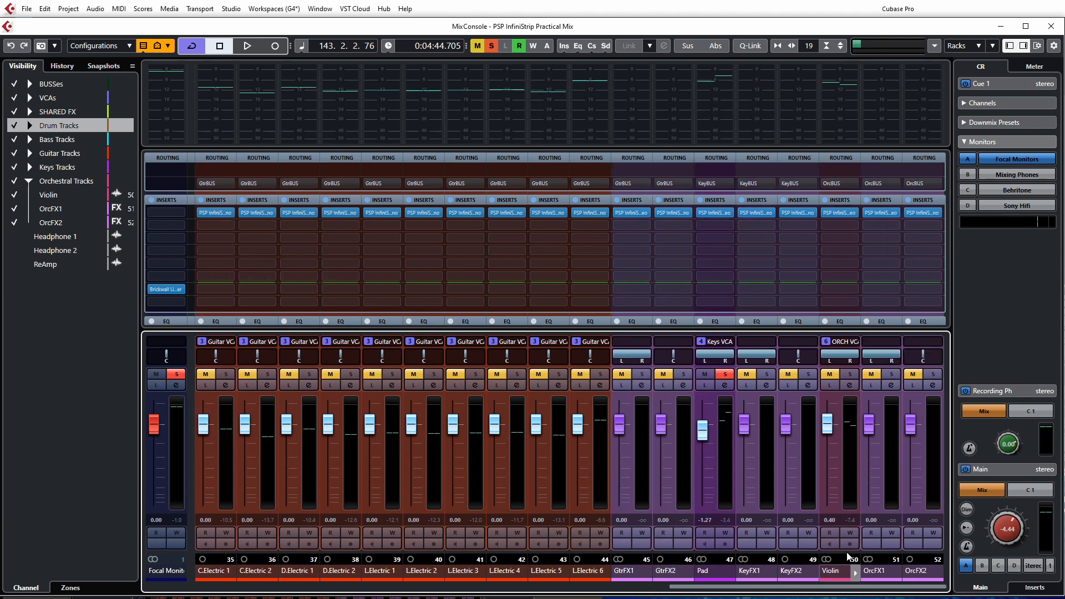
# - Solo the Violin channel and balance it against the mix during playback, lowering its fader to -12.9 dB
pyautogui.press('space')
pyautogui.click(852, 379)
pyautogui.moveTo(827, 425); pyautogui.dragTo(828, 470)
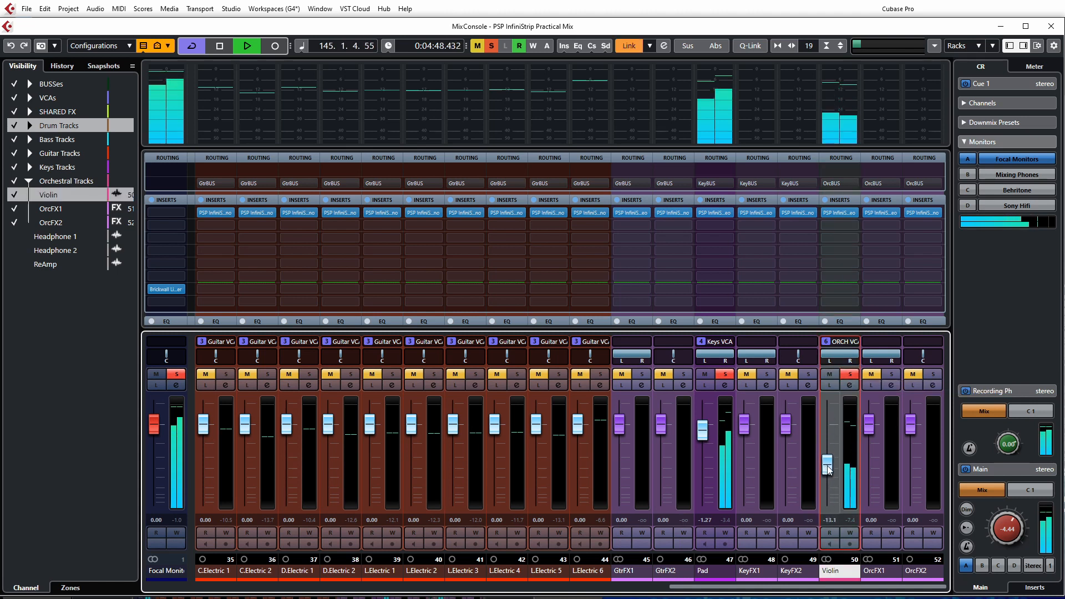
pyautogui.press('space')
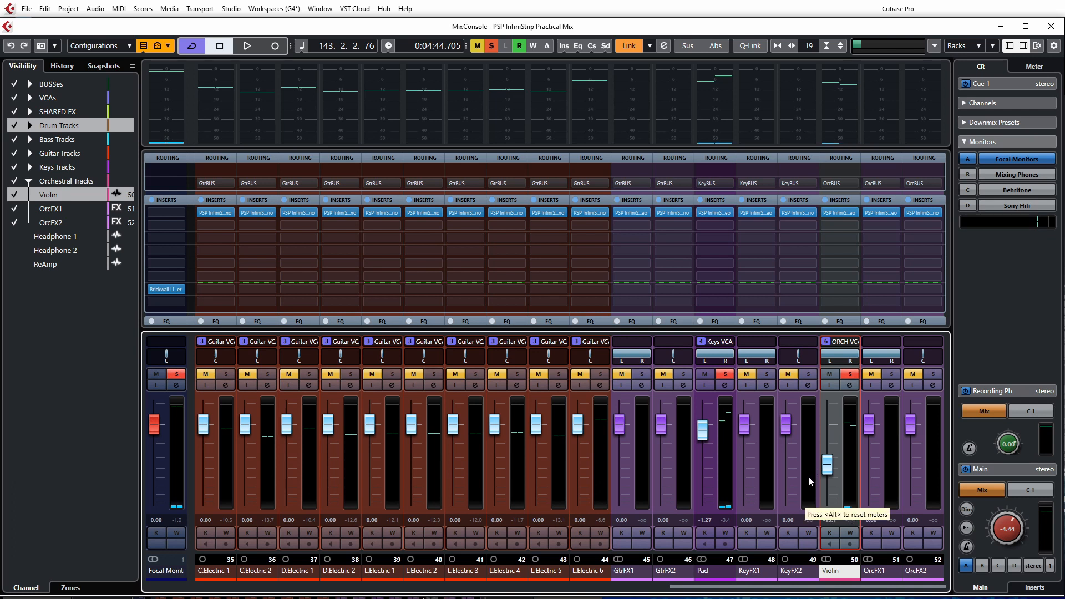
pyautogui.press('space')
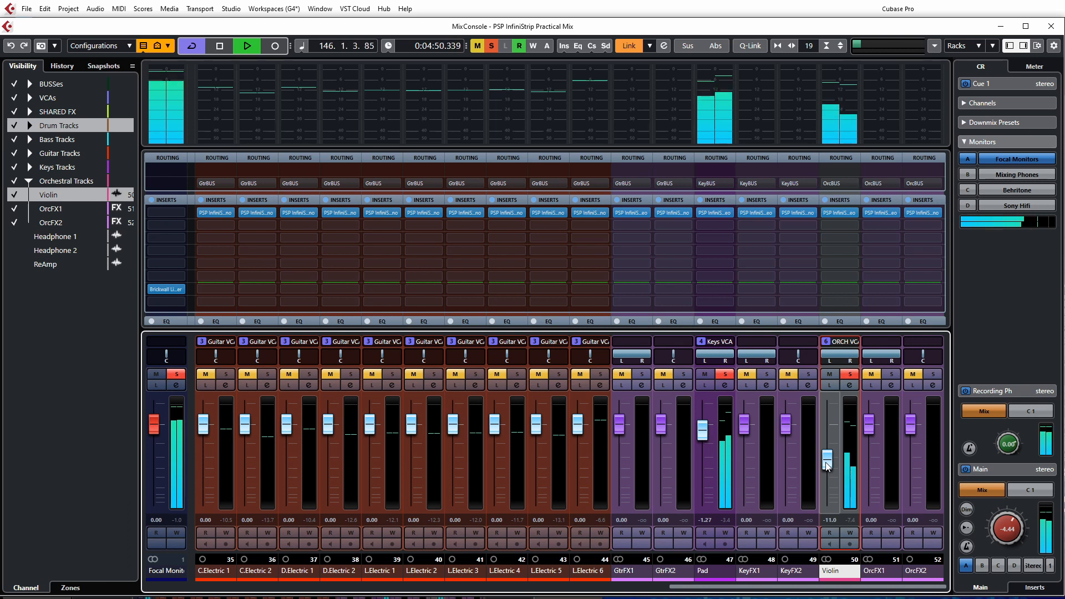
pyautogui.moveTo(827, 466); pyautogui.dragTo(826, 473)
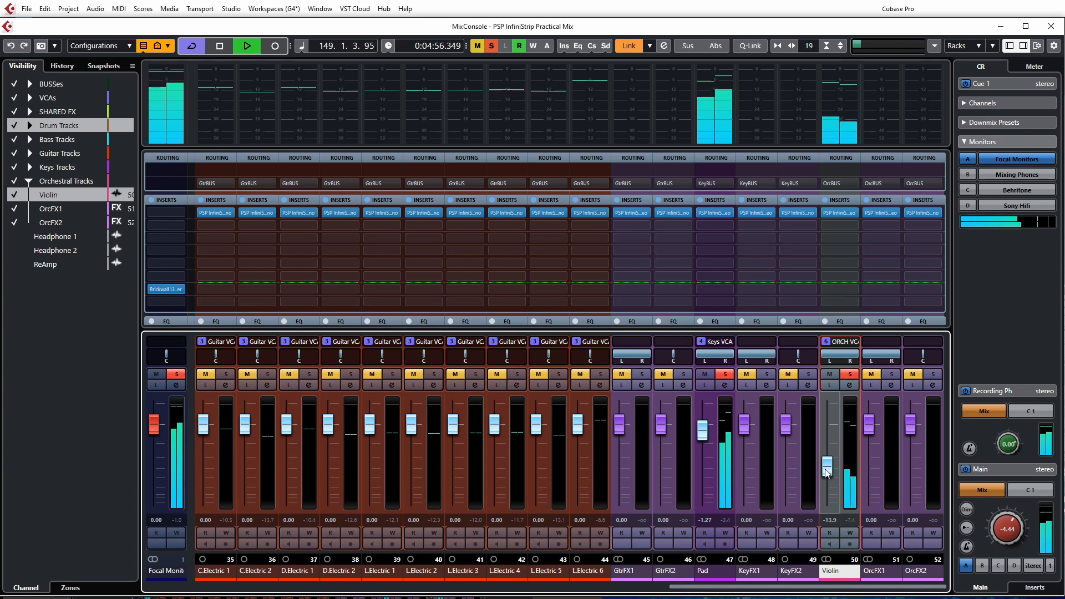
pyautogui.moveTo(825, 472); pyautogui.dragTo(826, 471)
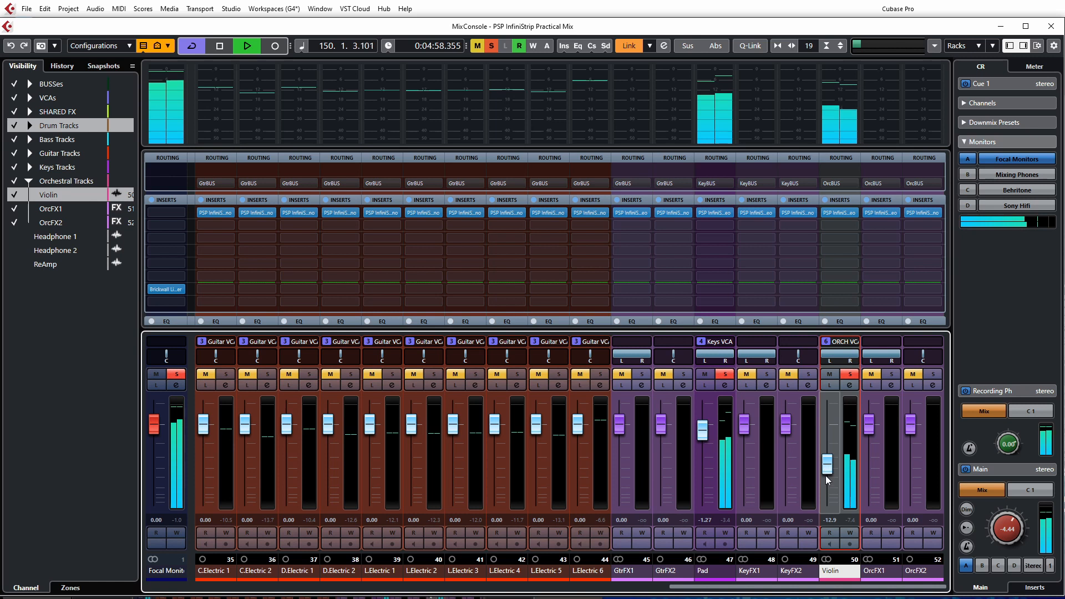
pyautogui.press('space')
# - Open the PSP InfiniStrip inserted on OrcBUS, close the channel settings, and start playback to check the bus level
pyautogui.moveTo(786, 586); pyautogui.dragTo(350, 592)
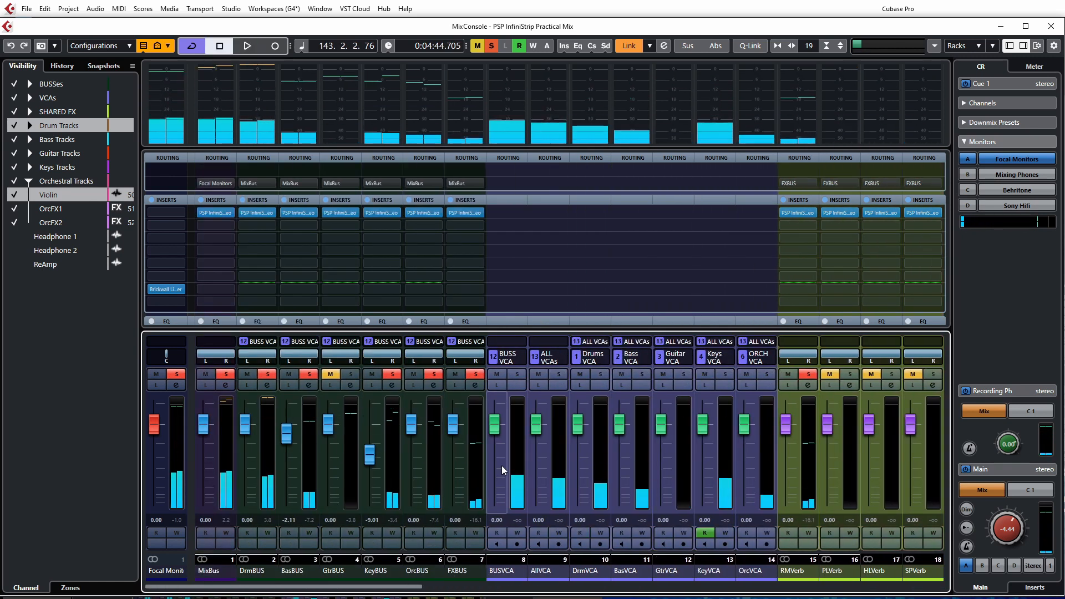
pyautogui.click(433, 385)
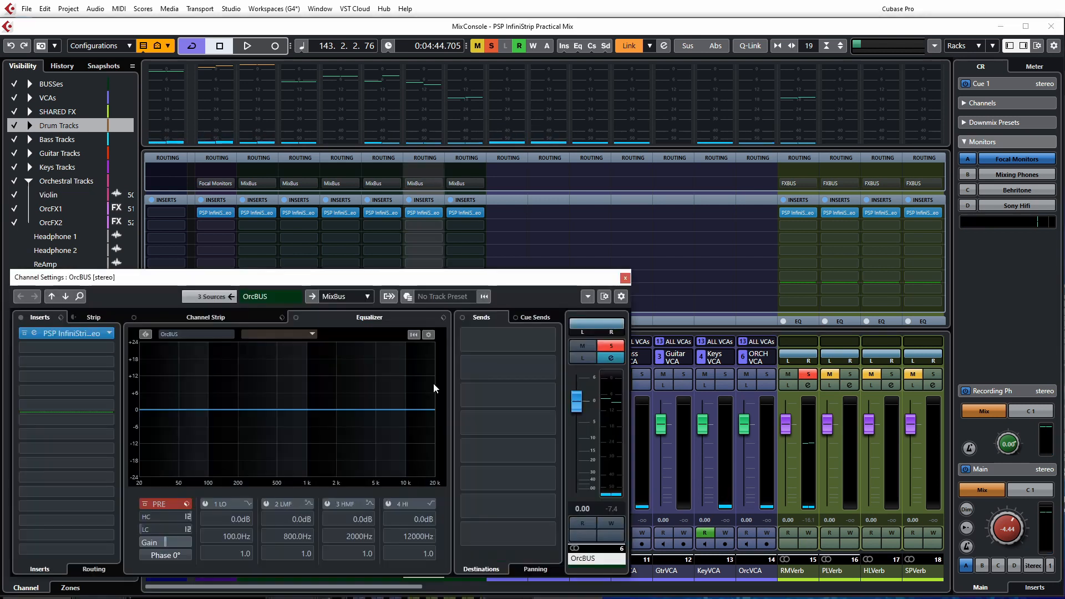
pyautogui.click(68, 332)
pyautogui.click(546, 283)
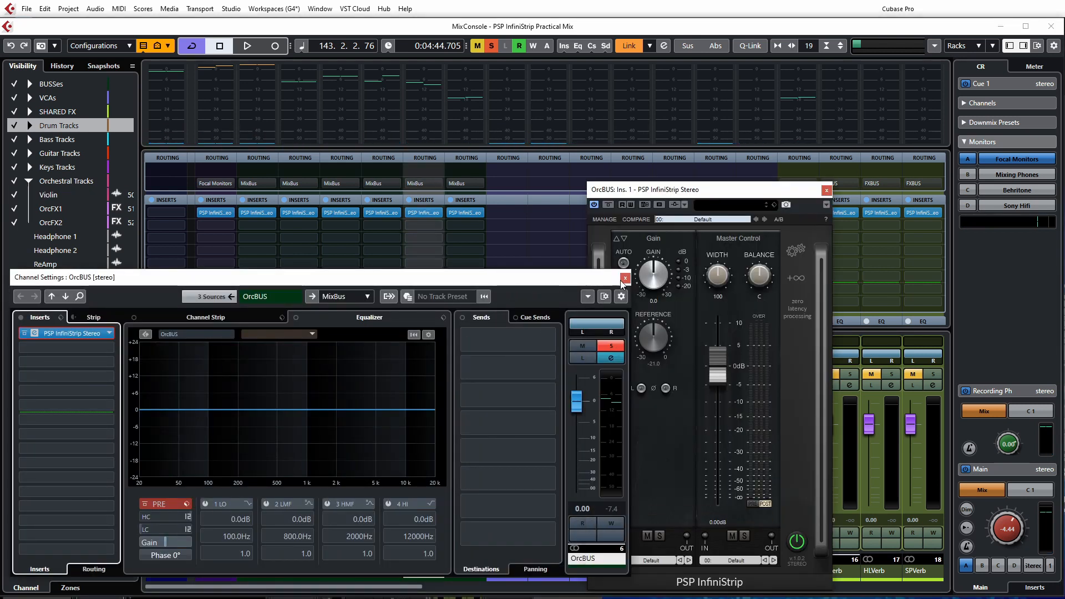
pyautogui.click(622, 277)
pyautogui.press('space')
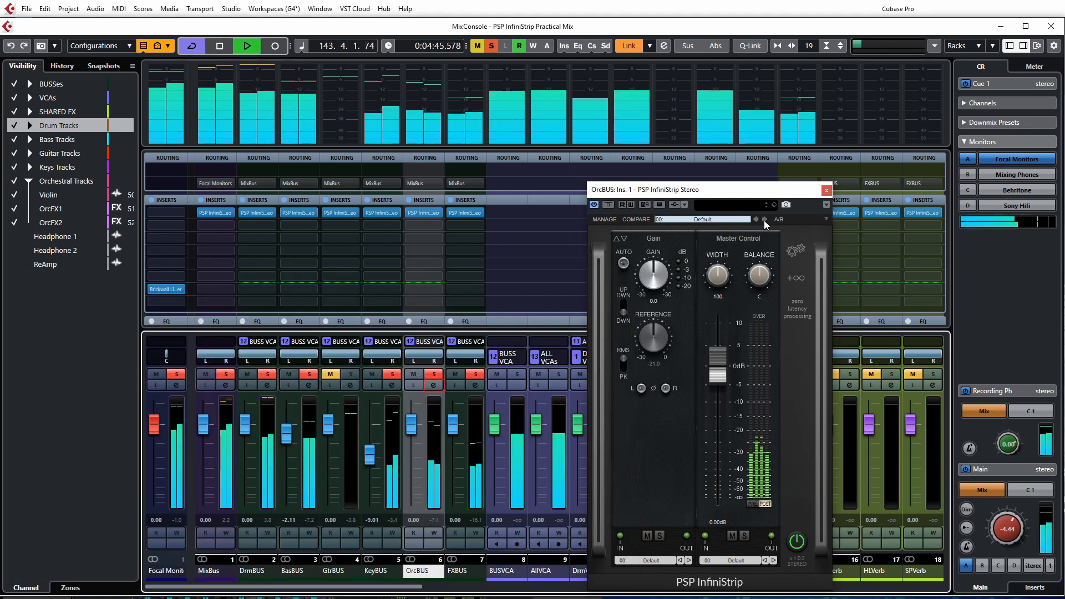
# - Move the InfiniStrip window clear of the VCA channels and raise the OrcVCA fader to 6.02 dB during playback
pyautogui.click(412, 434)
pyautogui.keyDown('ctrl'); pyautogui.click(412, 429); pyautogui.keyUp('ctrl')
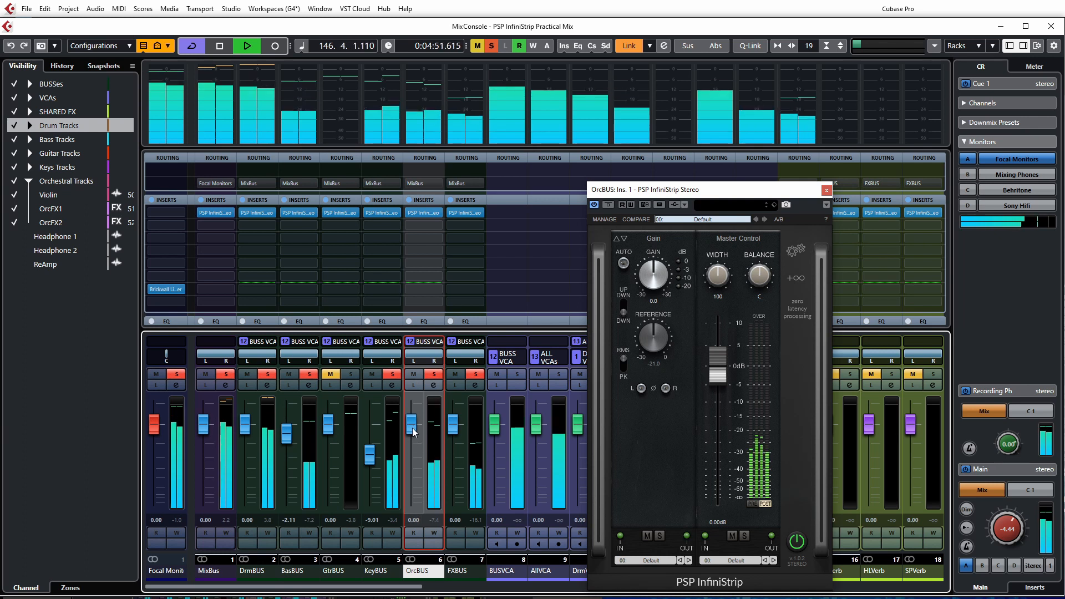
pyautogui.click(757, 194)
pyautogui.moveTo(757, 194); pyautogui.dragTo(450, 176)
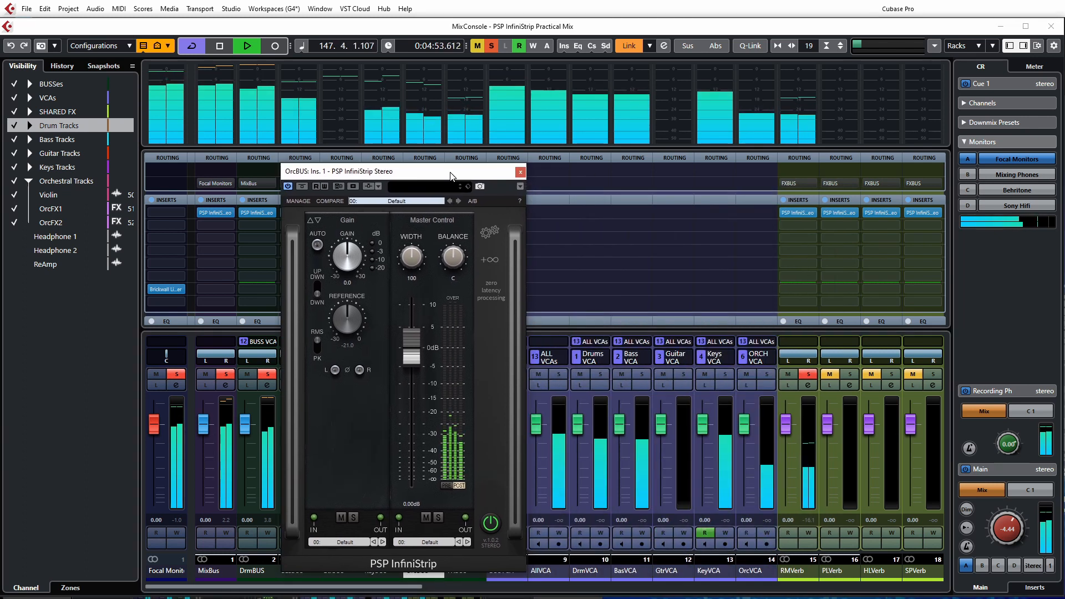
pyautogui.moveTo(743, 435); pyautogui.dragTo(744, 413)
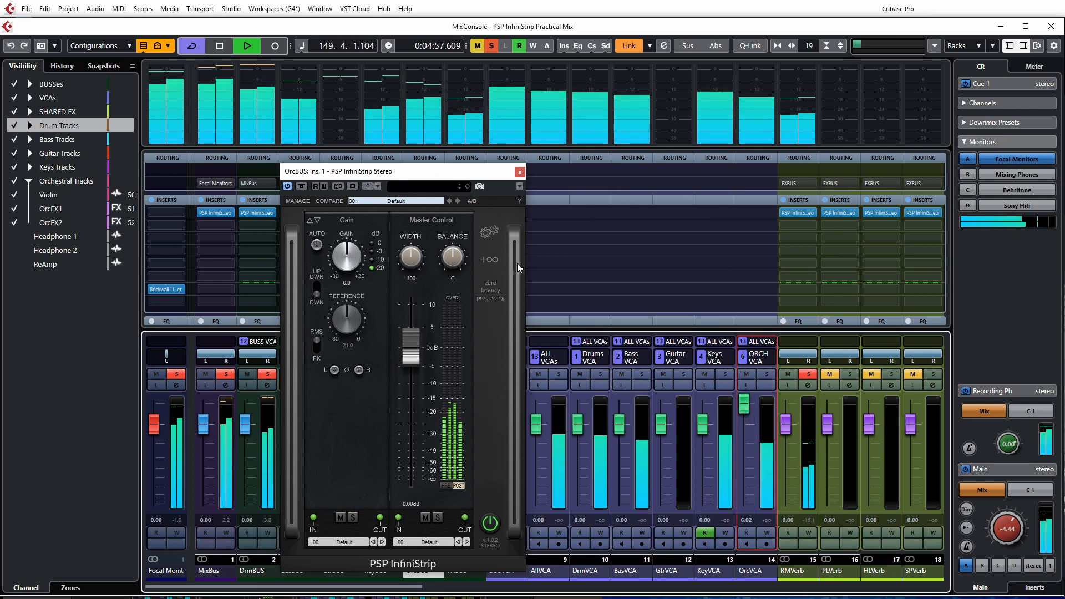
pyautogui.press('space')
# - Compensate for the OrcVCA boost by lowering the OrcBUS fader to -6.18 dB, and combine OrcVCA's automation with its linked channels
pyautogui.moveTo(437, 173); pyautogui.dragTo(640, 180)
pyautogui.click(413, 430)
pyautogui.moveTo(412, 430); pyautogui.dragTo(420, 443)
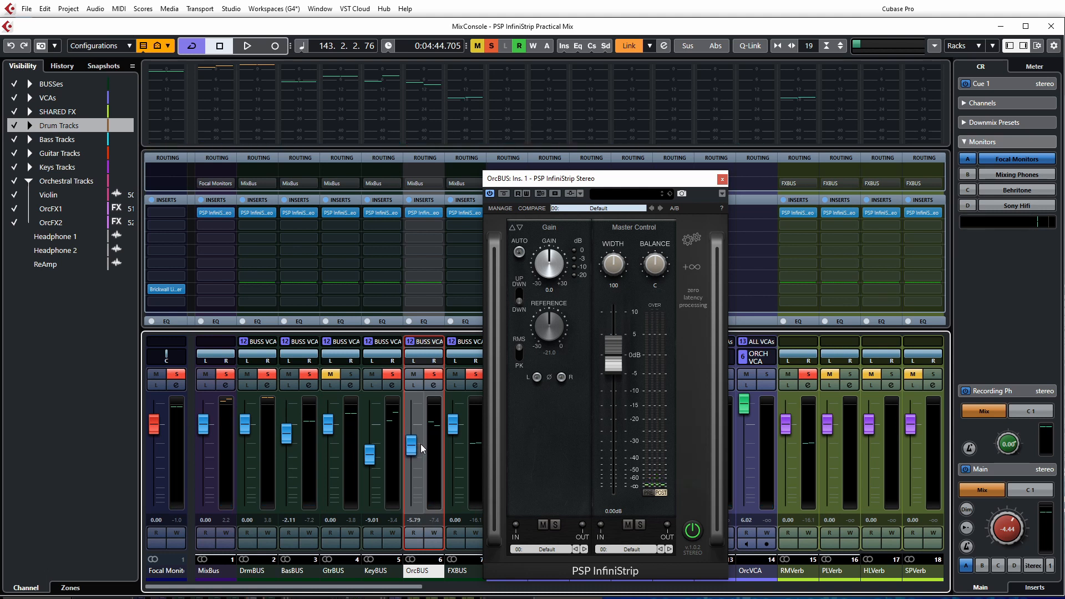
pyautogui.moveTo(424, 445); pyautogui.dragTo(424, 445)
pyautogui.rightClick(769, 357)
pyautogui.click(797, 409)
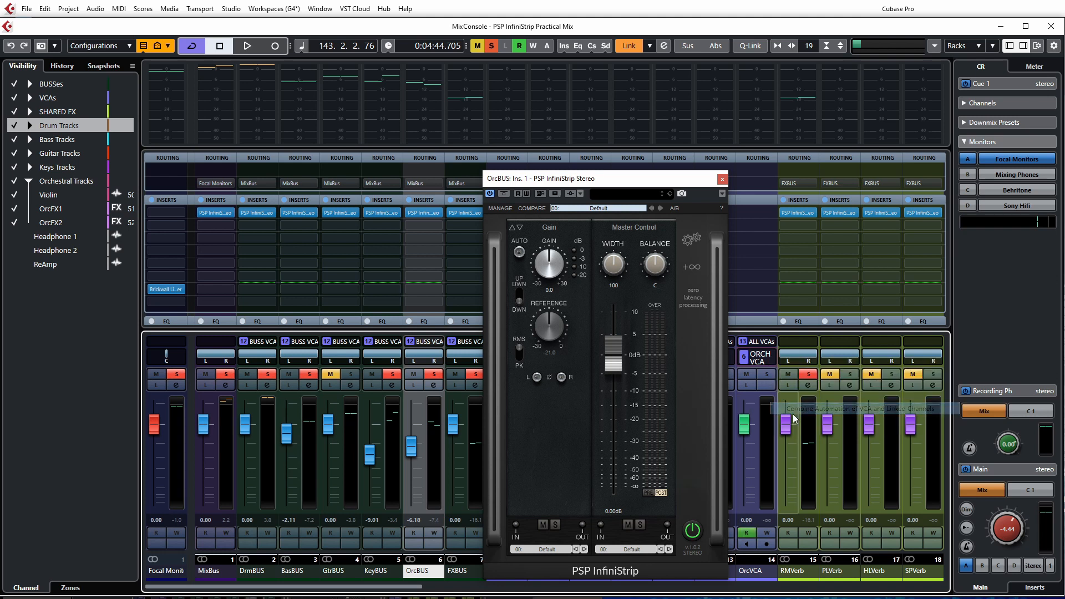
# - Turn off automation read on OrcVCA and raise its fader to 4.22 dB while playing the section
pyautogui.press('space')
pyautogui.moveTo(746, 434); pyautogui.dragTo(747, 416)
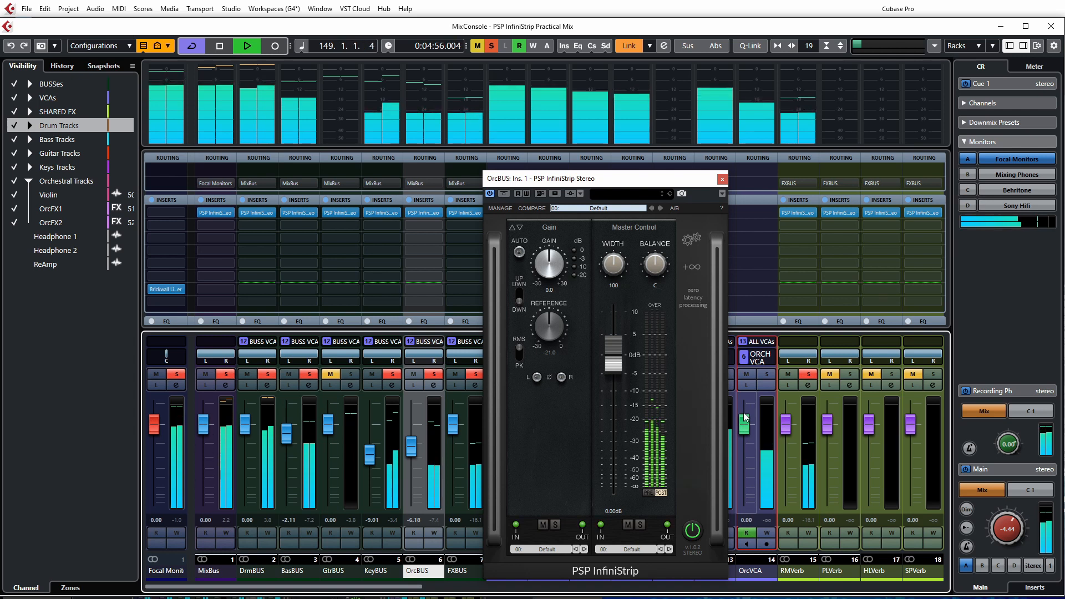
pyautogui.press('space')
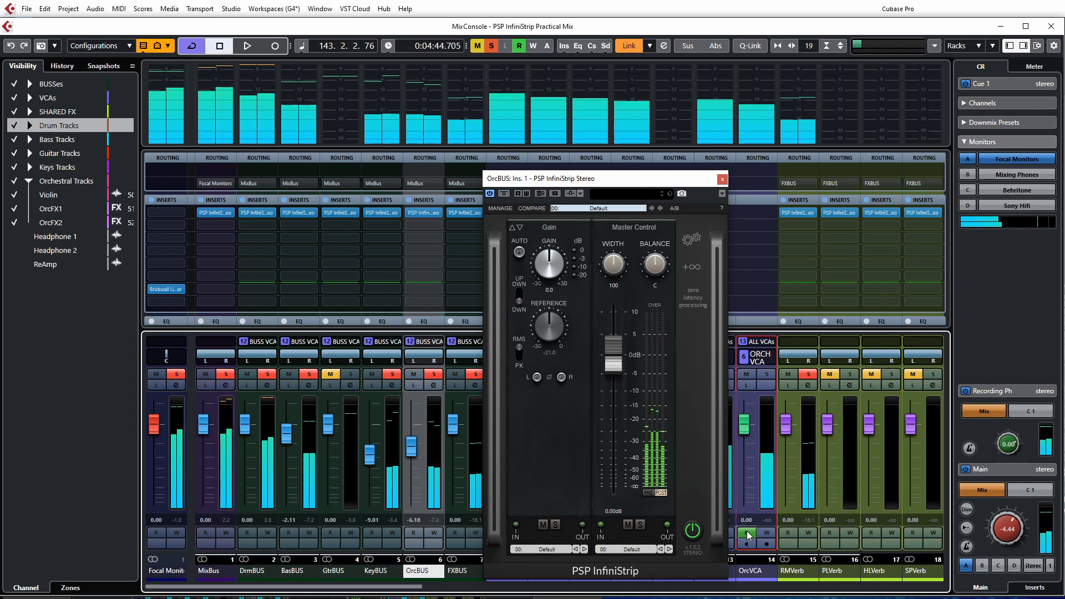
pyautogui.press('space')
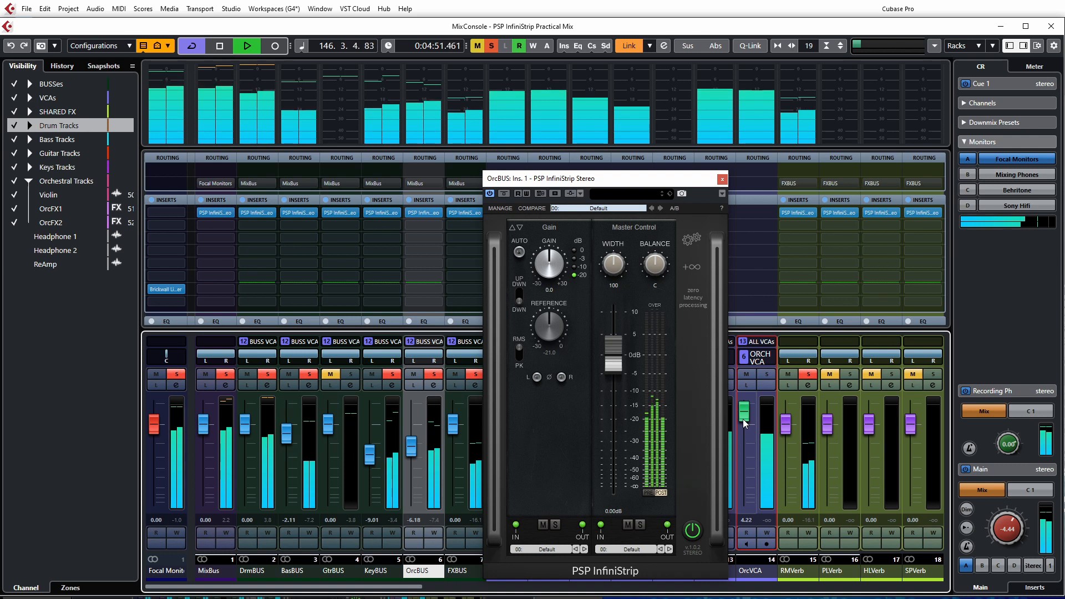
pyautogui.press('space')
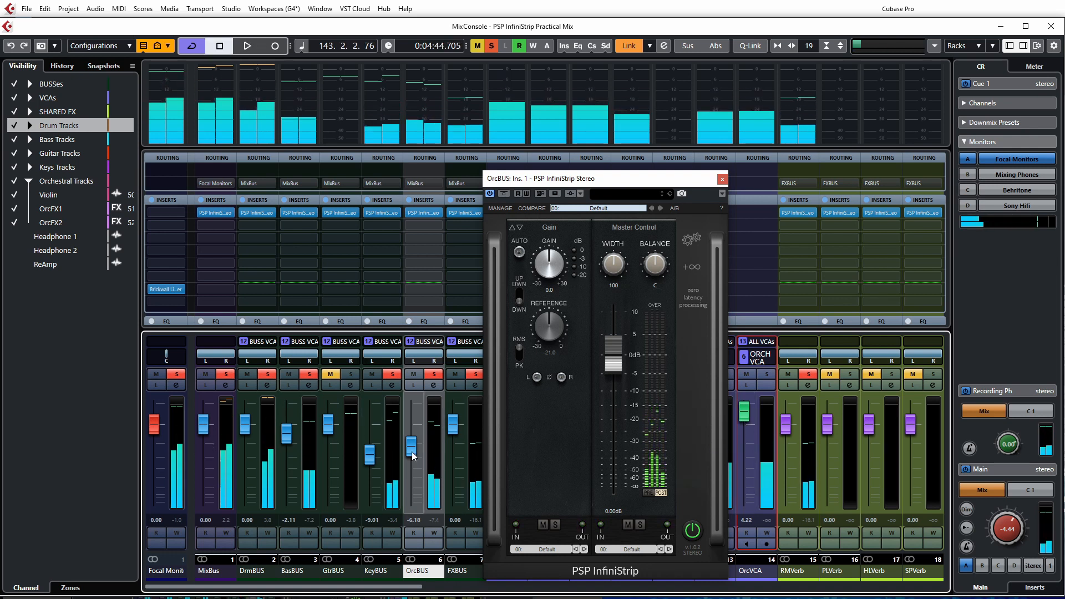
# - Offset OrcVCA's 4.22 dB boost by lowering the OrcBUS fader to -10.3 dB, and combine OrcVCA's automation with its linked channels again
pyautogui.moveTo(413, 453); pyautogui.dragTo(417, 464)
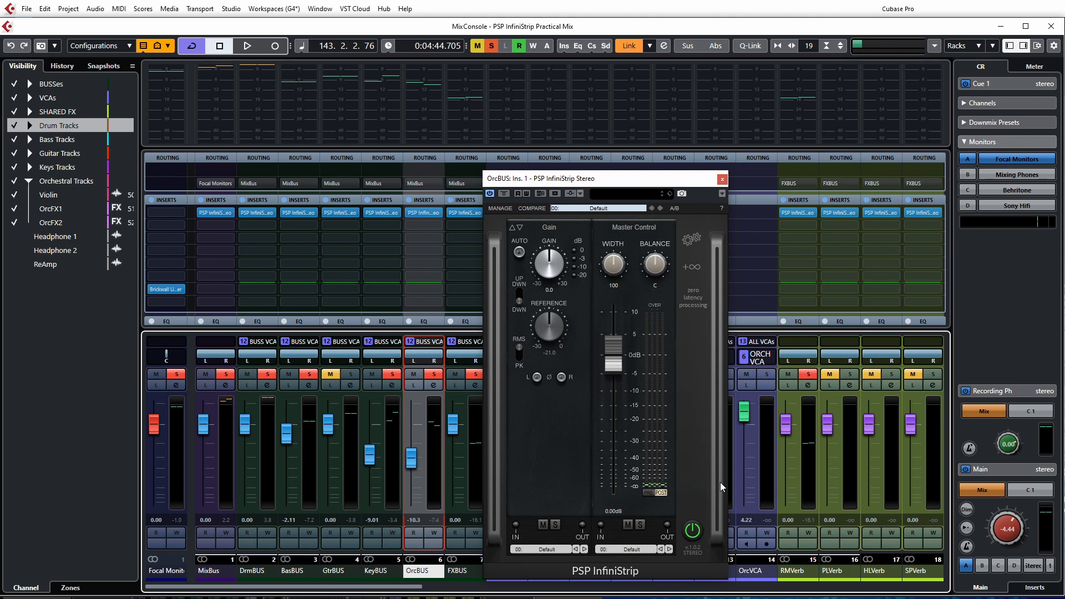
pyautogui.rightClick(771, 360)
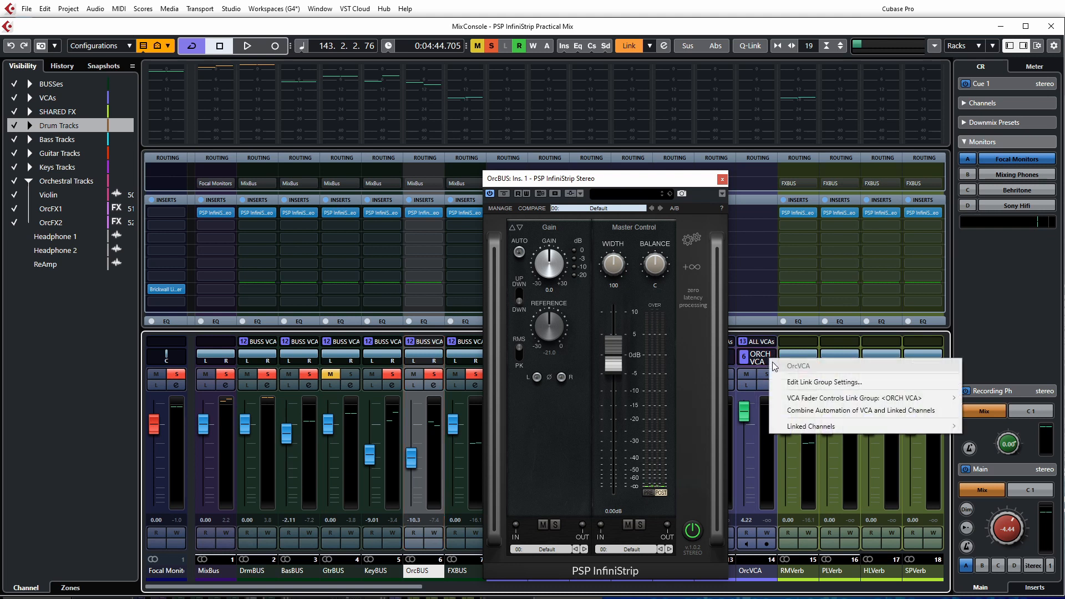
pyautogui.click(803, 411)
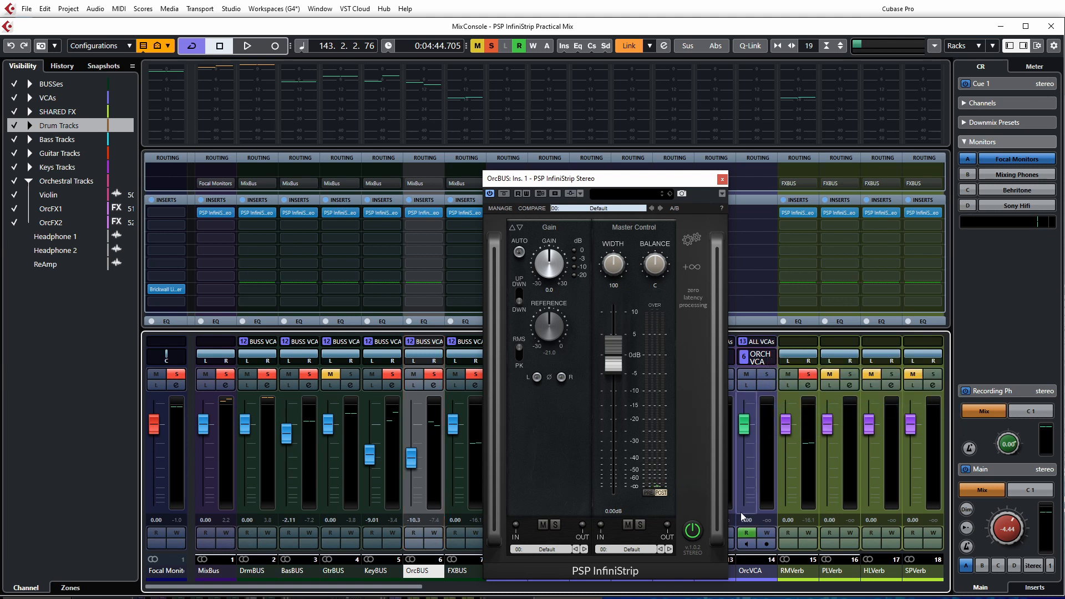
# - Play the section to recheck the OrcBUS level in InfiniStrip, and close the plug-in window
pyautogui.press('space')
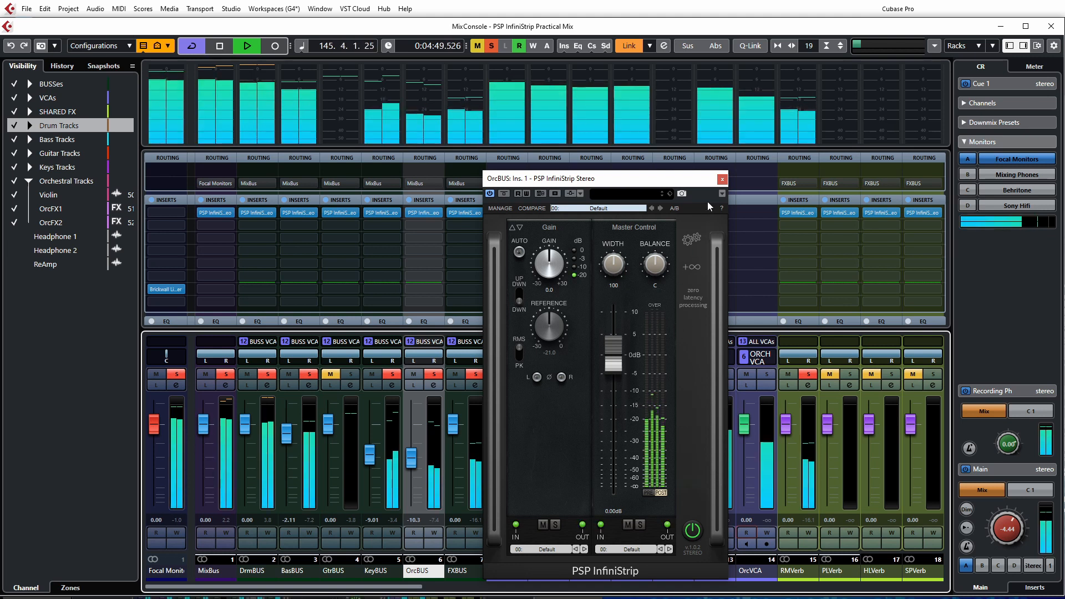
pyautogui.click(722, 180)
pyautogui.press('space')
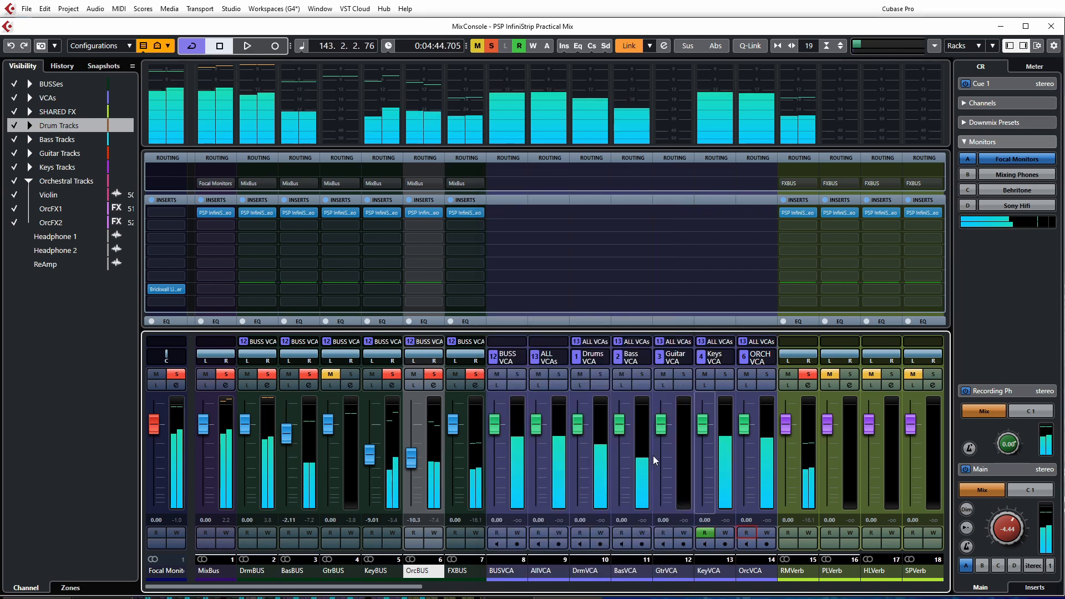
# - Return to the project window, collapse the Orchestral Tracks folder, and expand the Guitar Tracks folder to examine its parts
pyautogui.hscroll(2, 481, 590)
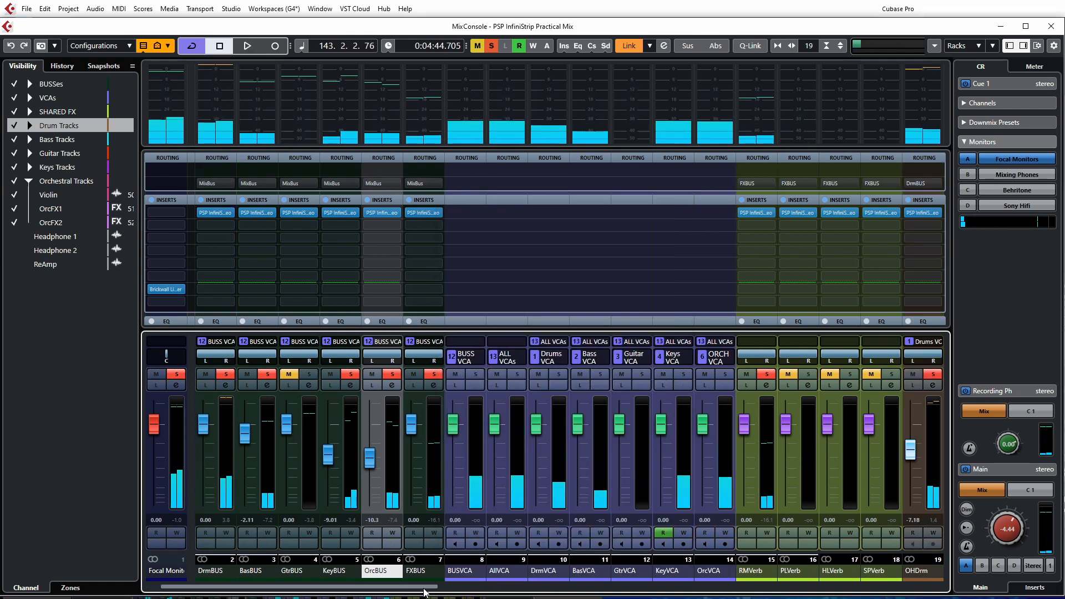
pyautogui.hscroll(15, 481, 591)
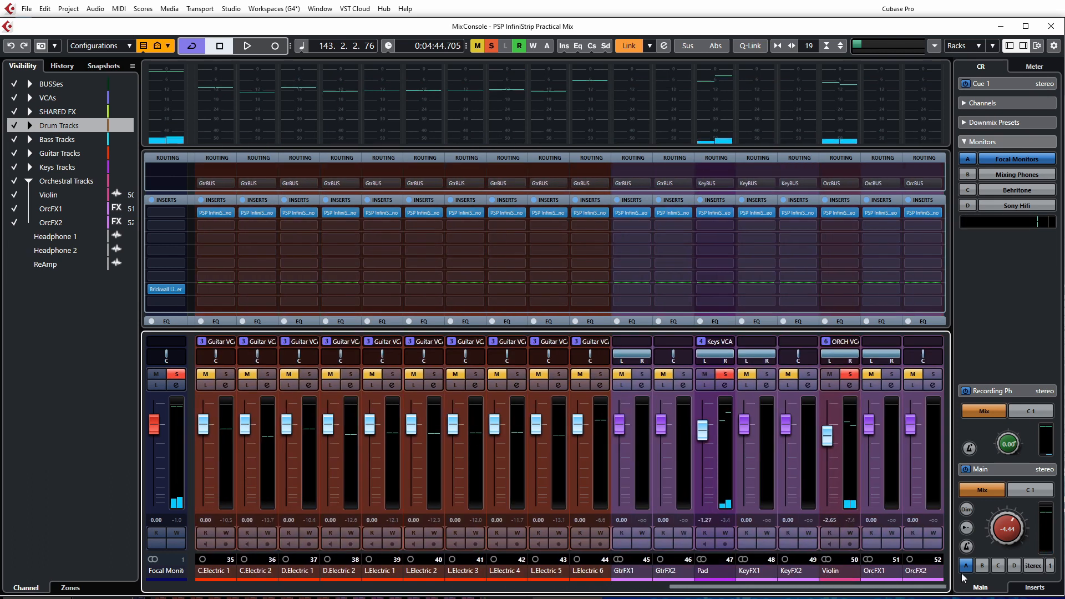
pyautogui.moveTo(898, 578); pyautogui.dragTo(837, 580)
pyautogui.click(837, 580)
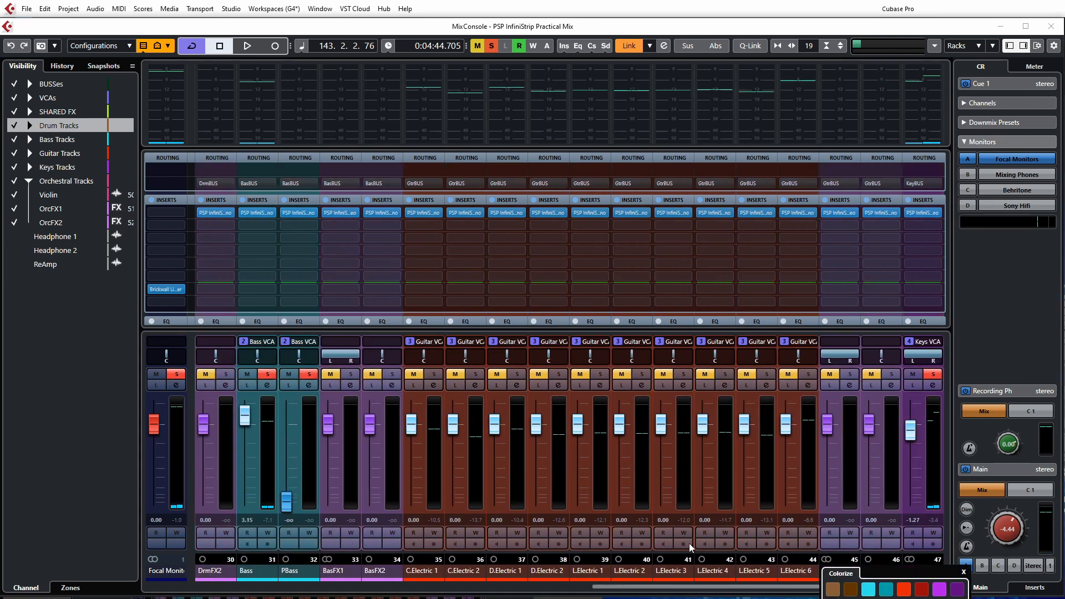
pyautogui.press('F3')
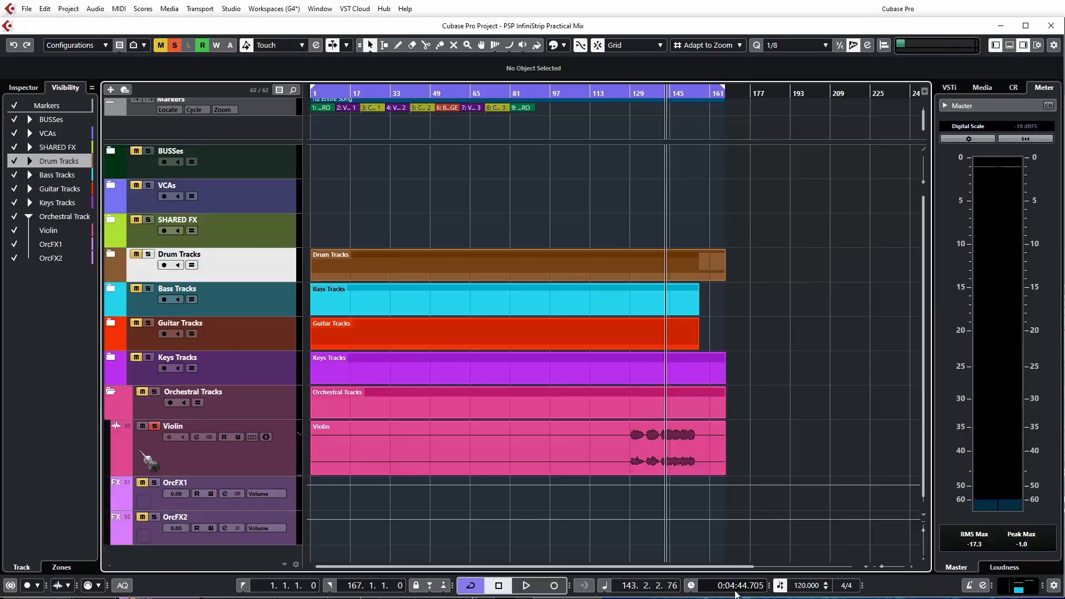
pyautogui.click(111, 393)
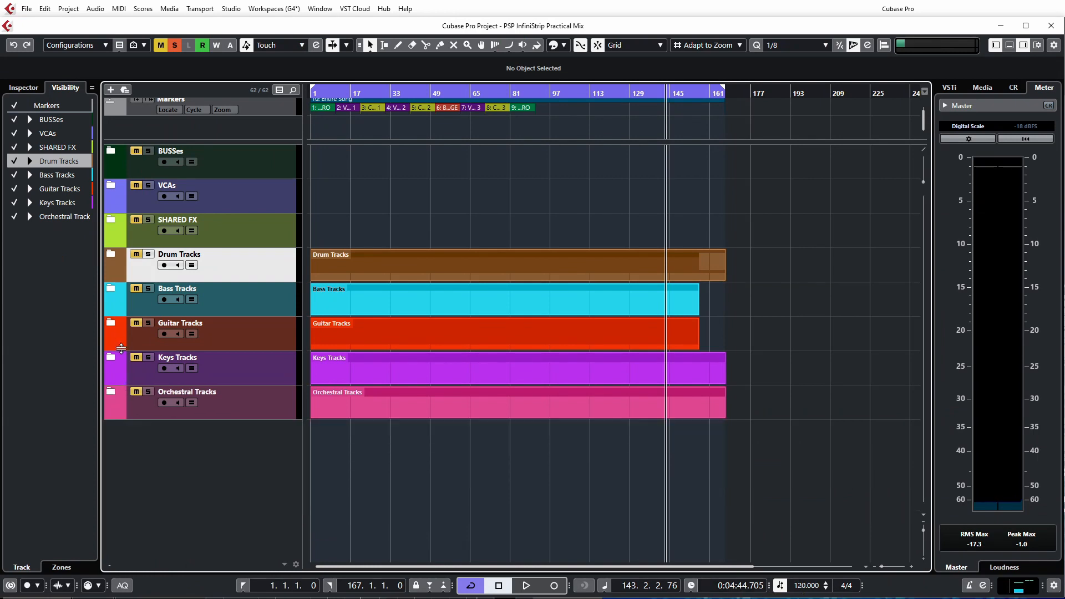
pyautogui.click(111, 323)
pyautogui.scroll(-3, 572, 448)
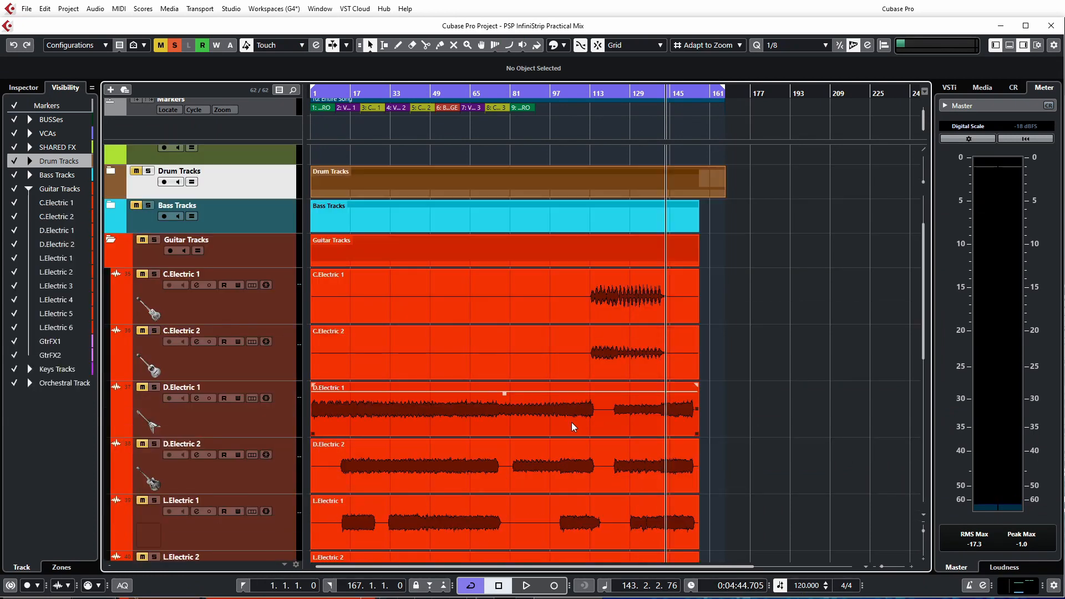
pyautogui.scroll(-3, 572, 448)
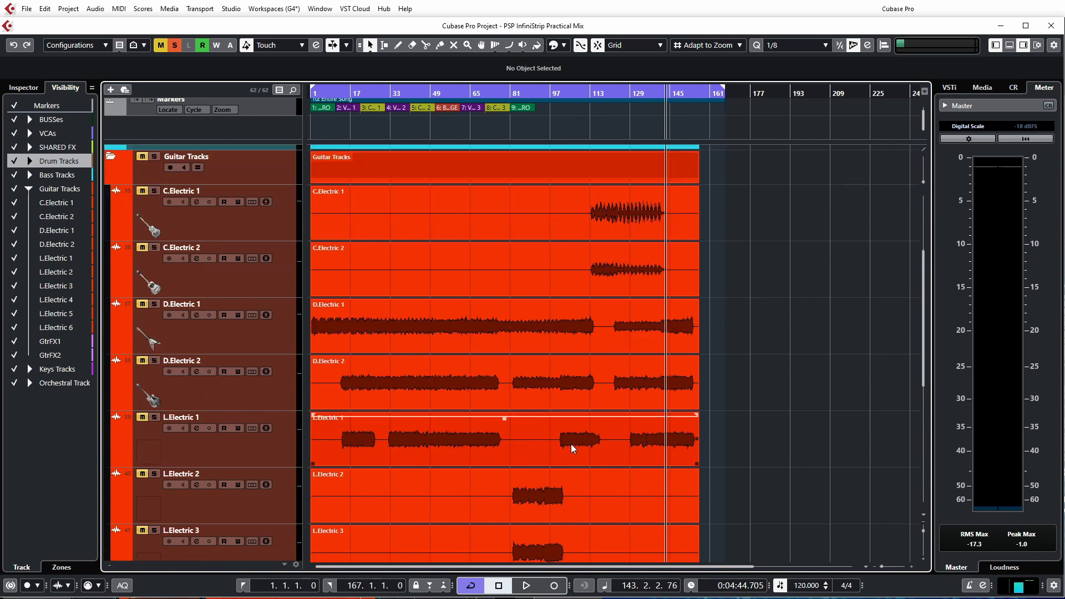
pyautogui.scroll(6, 430, 388)
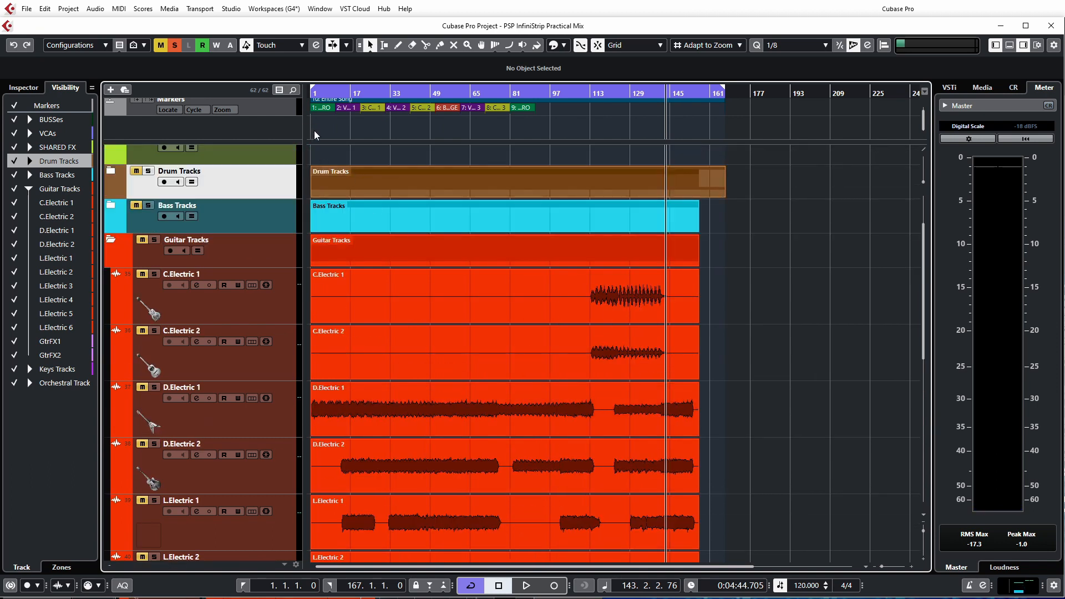
# - Place the playhead at bar 114, at the start of the C.Electric 1 and C.Electric 2 guitar parts
pyautogui.click(371, 138)
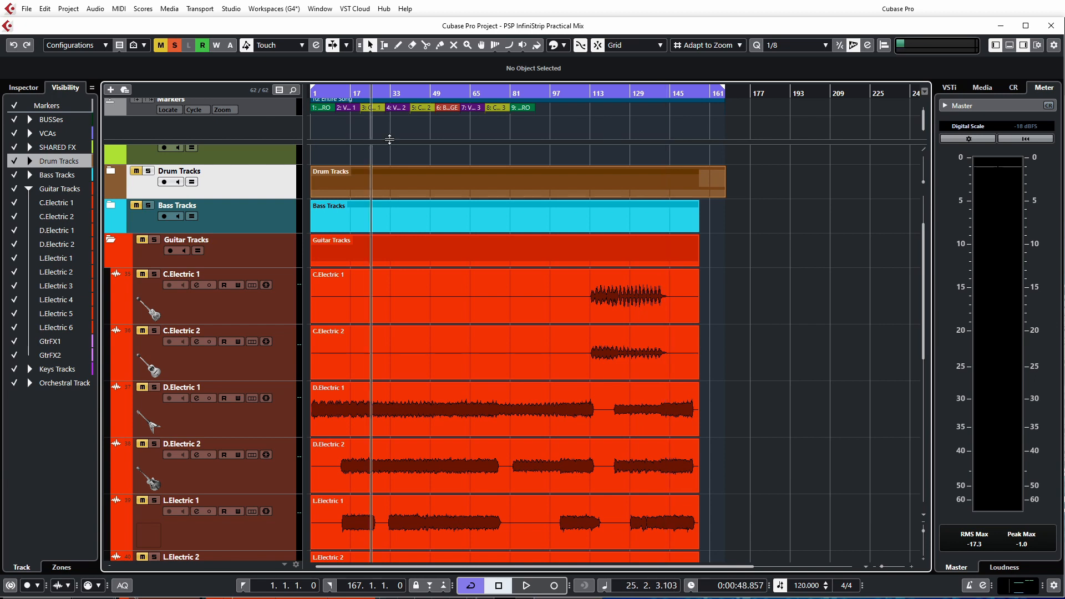
pyautogui.click(391, 132)
pyautogui.click(401, 132)
pyautogui.click(491, 230)
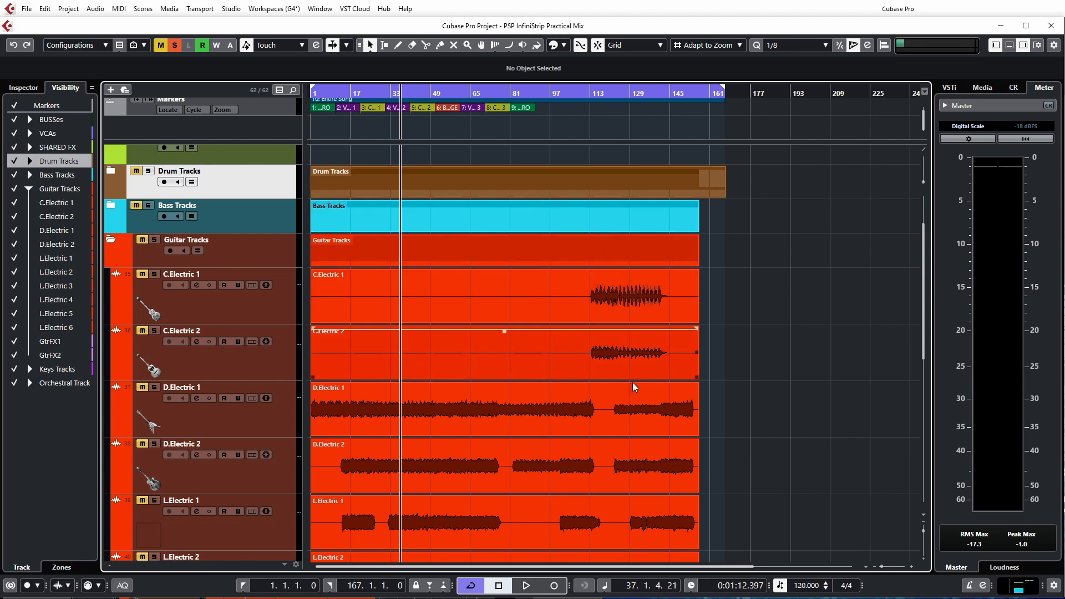
pyautogui.click(593, 135)
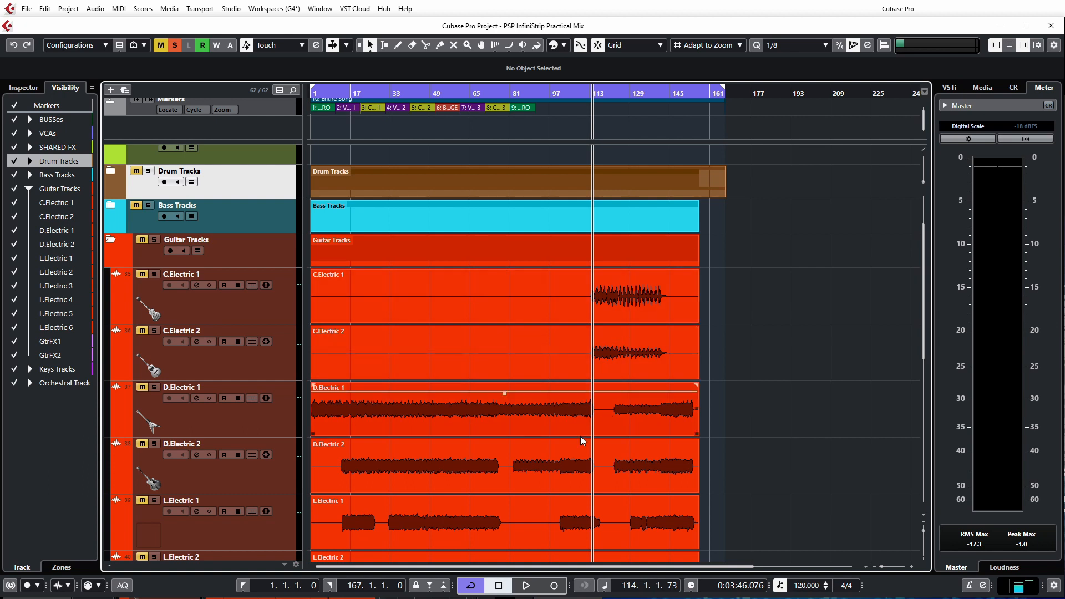
pyautogui.click(547, 598)
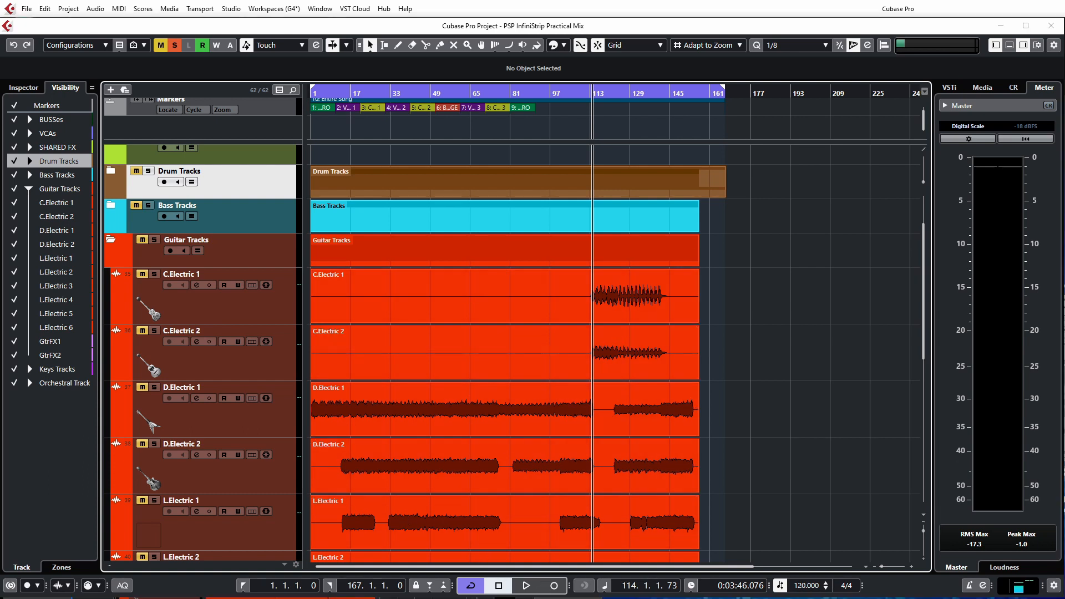
# - In the MixConsole, play from bar 114, solo C.Electric 1 and C.Electric 2, and pan them hard left and hard right
pyautogui.press('F3')
pyautogui.moveTo(498, 589); pyautogui.dragTo(685, 589)
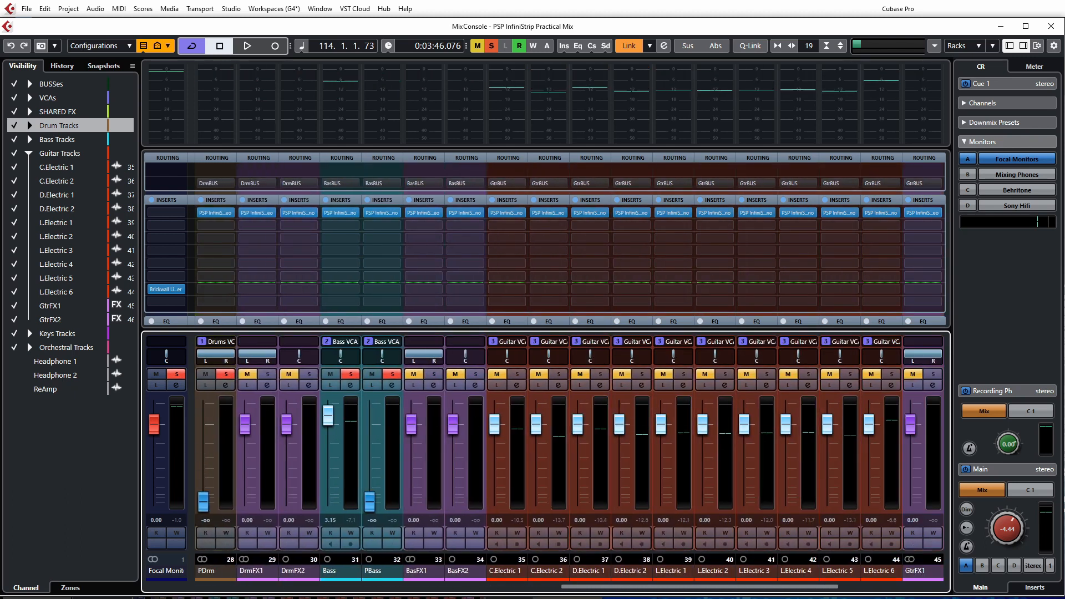
pyautogui.press('space')
pyautogui.click(517, 375)
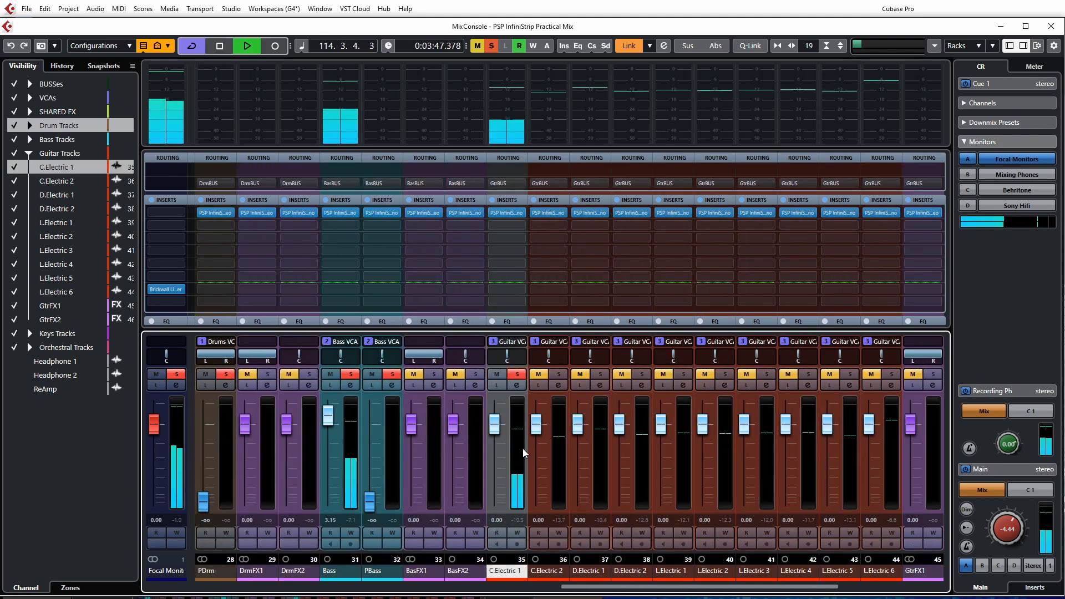
pyautogui.click(557, 374)
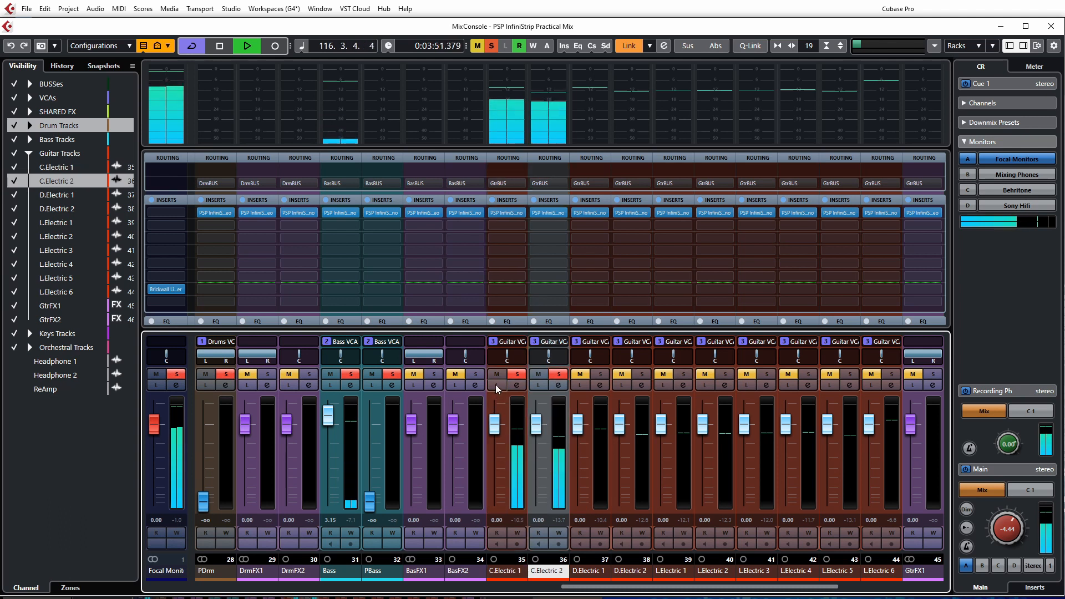
pyautogui.moveTo(505, 356); pyautogui.dragTo(571, 360)
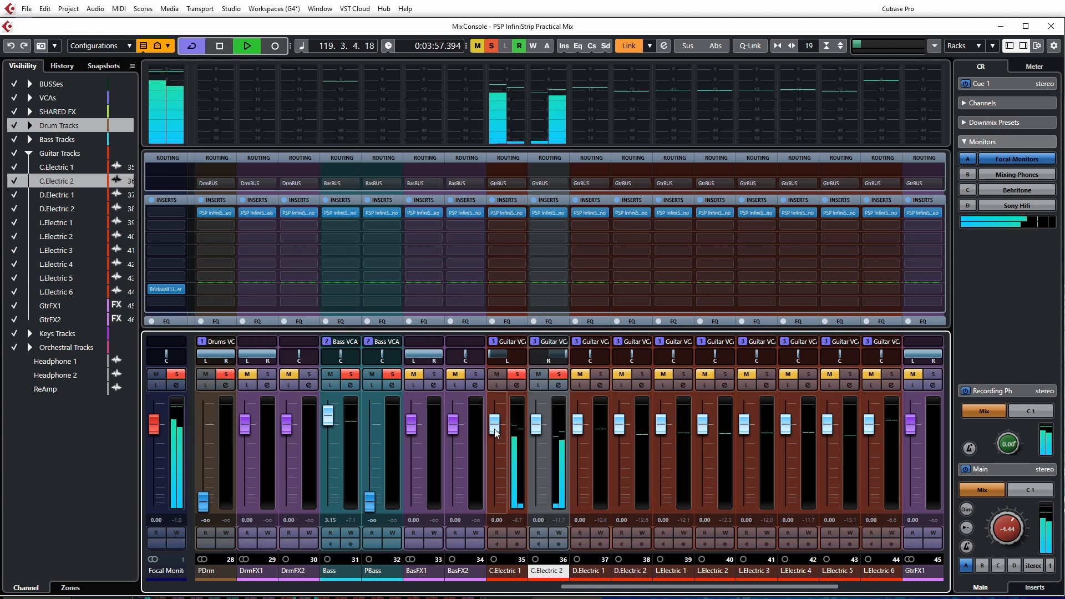
# - Balance the clean guitars by lowering C.Electric 1 to -3.84 dB and C.Electric 2 to -2.70 dB, and stop playback
pyautogui.moveTo(497, 453); pyautogui.dragTo(540, 491)
pyautogui.moveTo(545, 453); pyautogui.dragTo(546, 450)
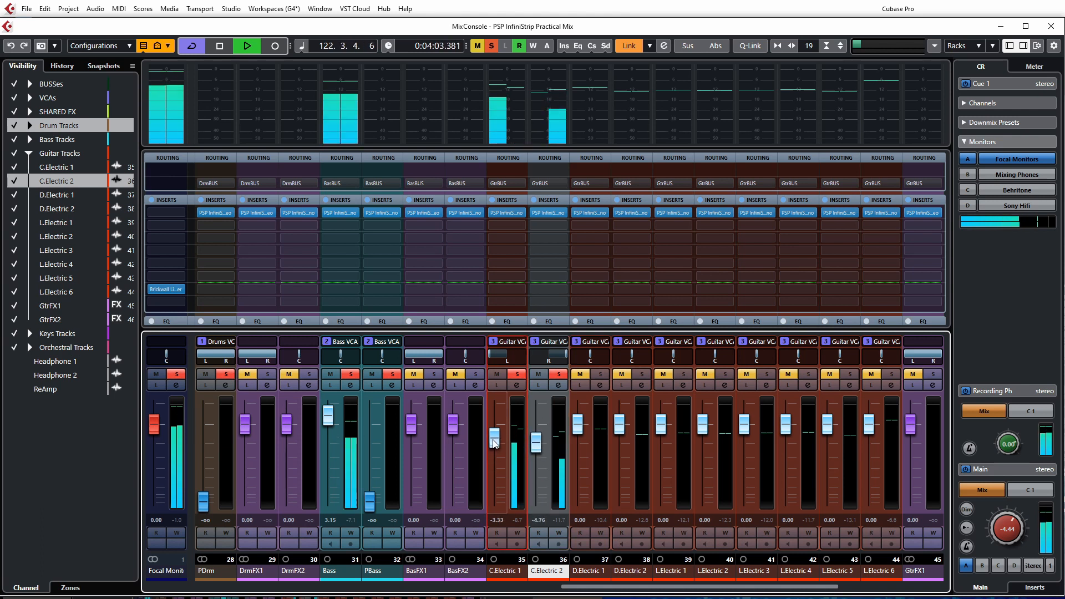
pyautogui.moveTo(544, 449); pyautogui.dragTo(539, 445)
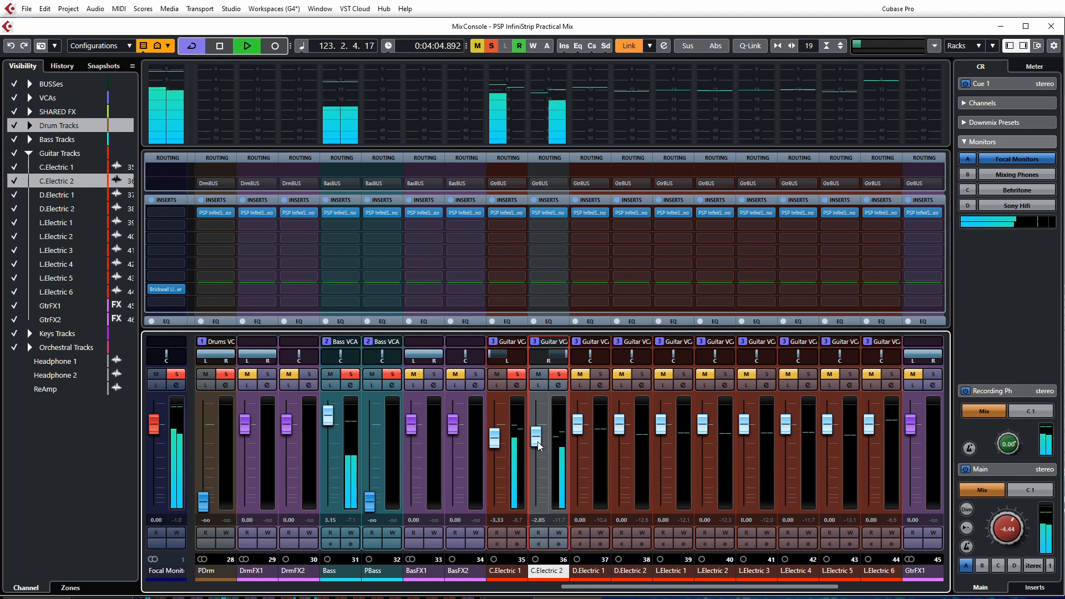
pyautogui.moveTo(535, 445); pyautogui.dragTo(494, 448)
pyautogui.click(492, 443)
pyautogui.click(536, 444)
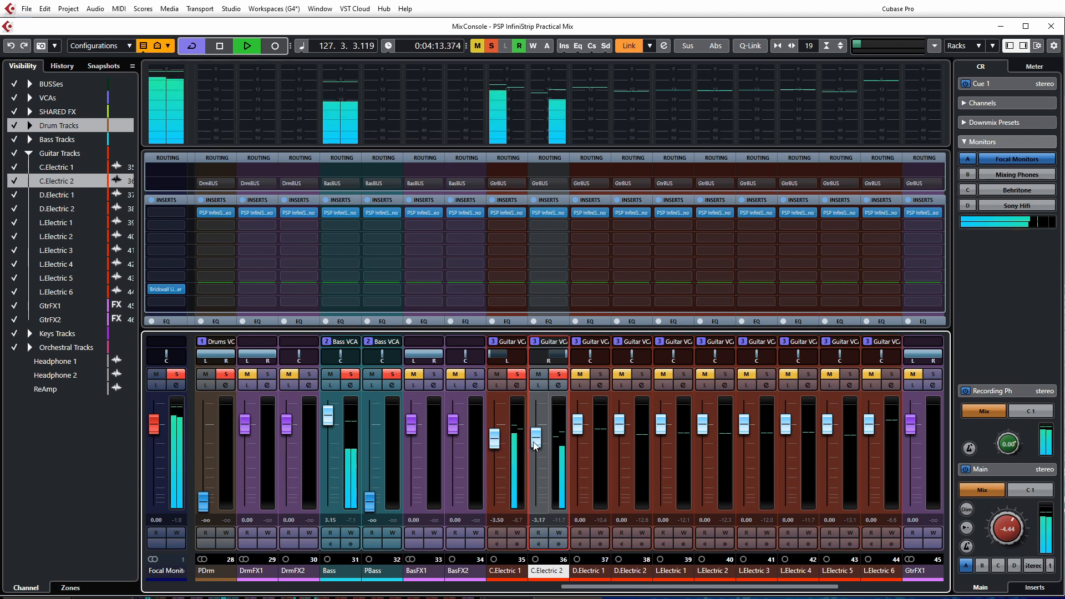
pyautogui.click(490, 445)
pyautogui.moveTo(491, 445); pyautogui.dragTo(493, 444)
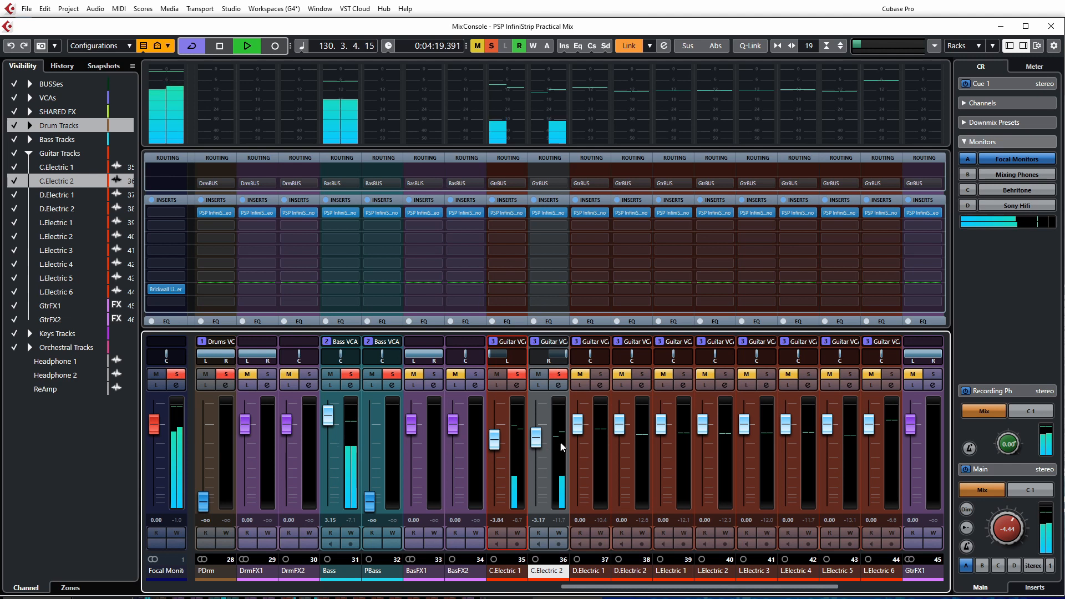
pyautogui.click(537, 441)
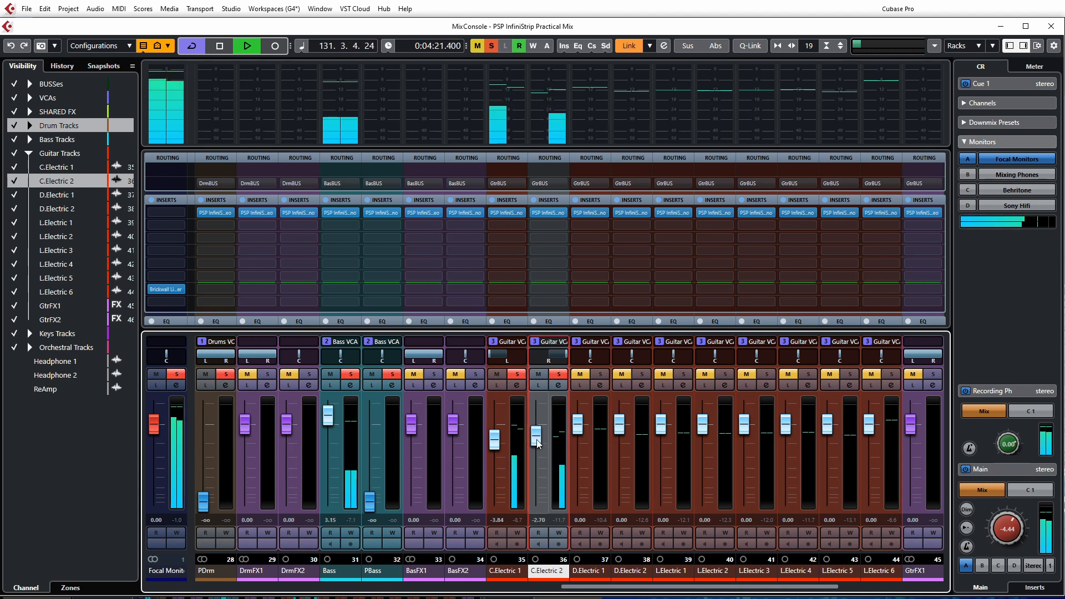
pyautogui.moveTo(536, 442); pyautogui.dragTo(536, 437)
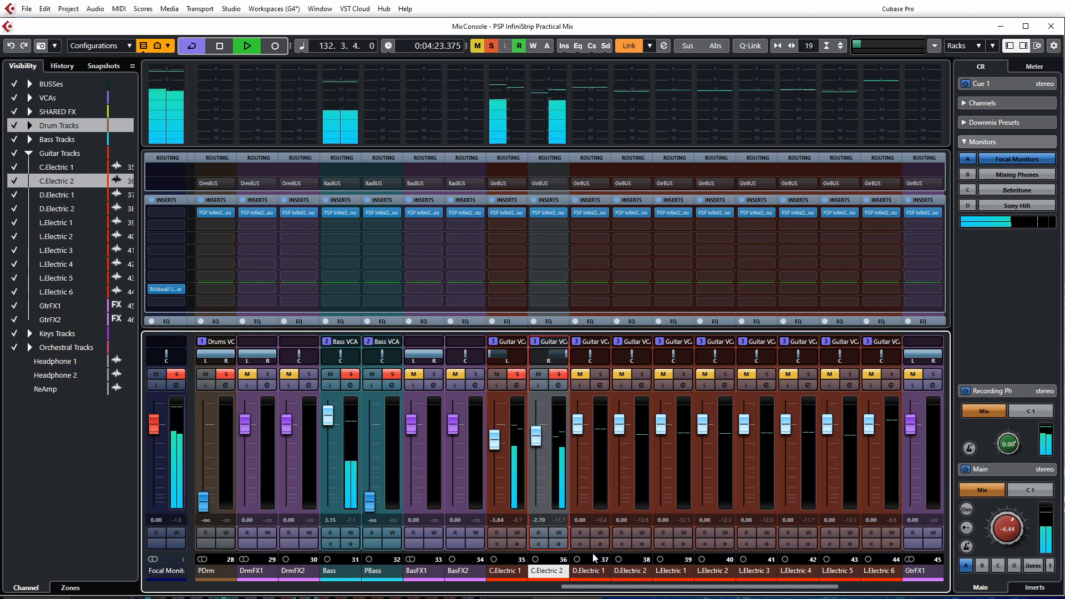
pyautogui.press('space')
# - Place the project playhead at bar 35, within the D.Electric 1 and D.Electric 2 parts, and start playback
pyautogui.press('F3')
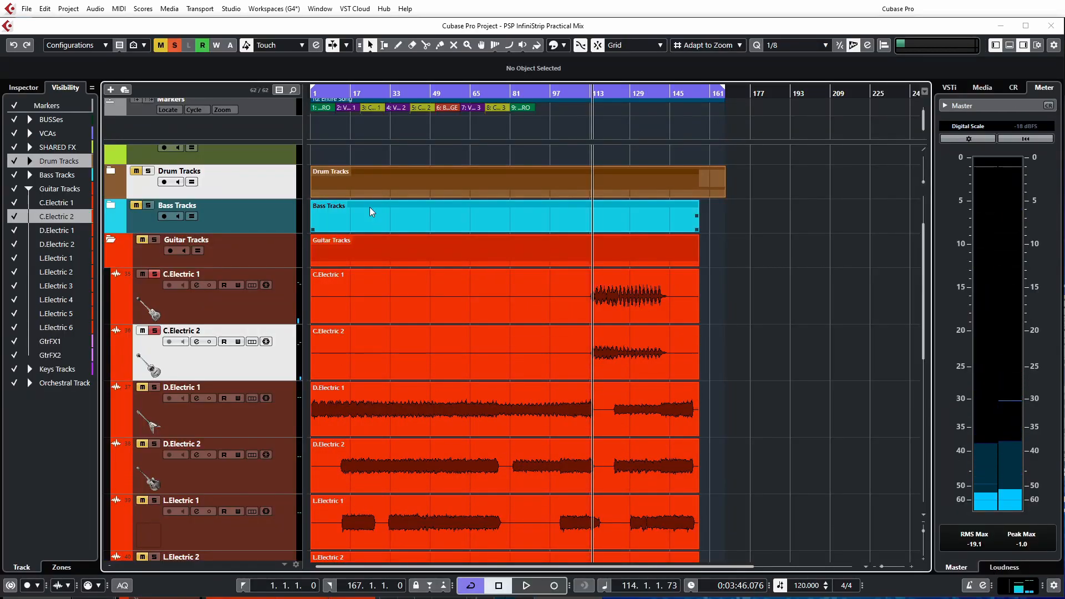
pyautogui.click(376, 132)
pyautogui.click(395, 92)
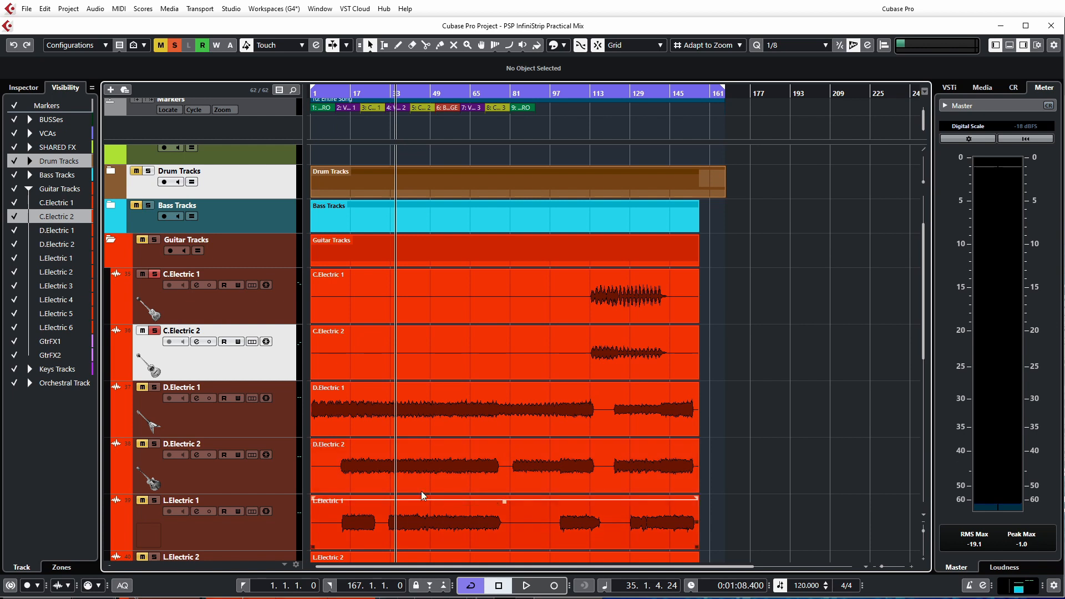
pyautogui.press('space')
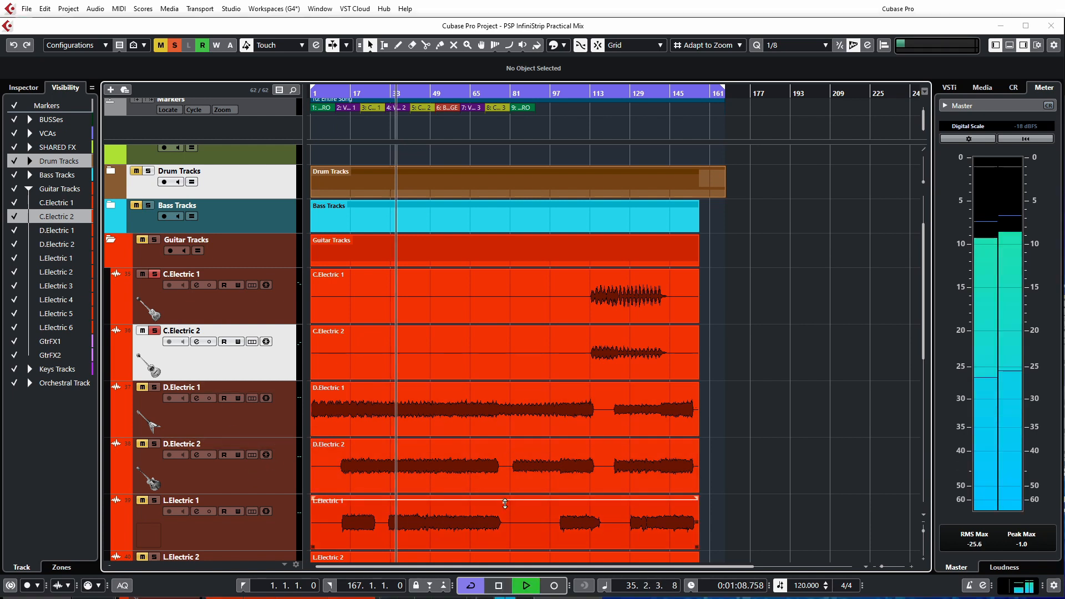
# - Solo D.Electric 1 and D.Electric 2 in the MixConsole, and pan them hard left and hard right
pyautogui.press('F3')
pyautogui.click(600, 374)
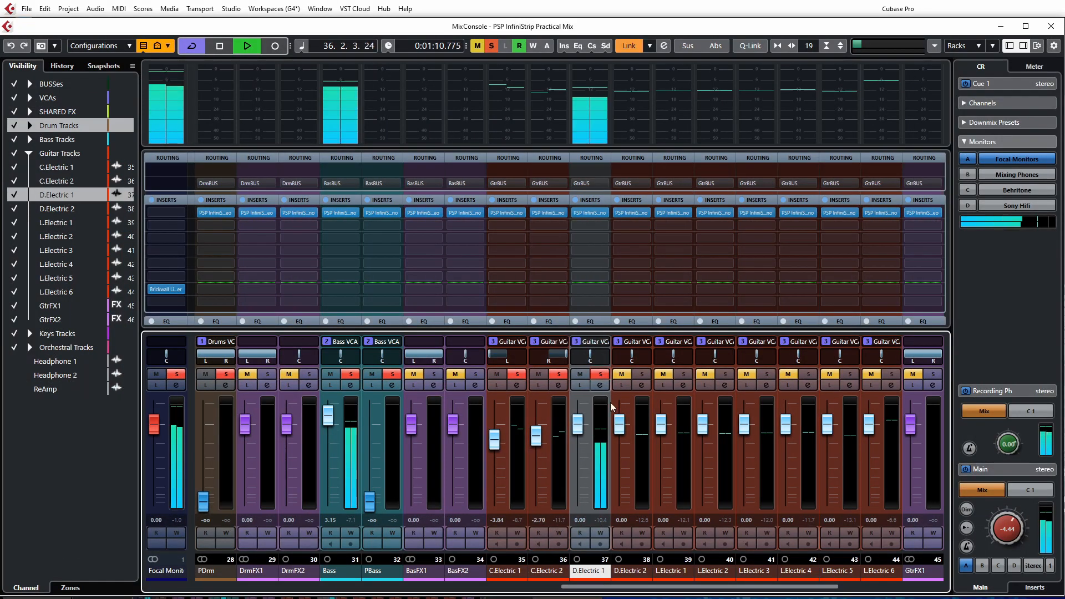
pyautogui.click(641, 376)
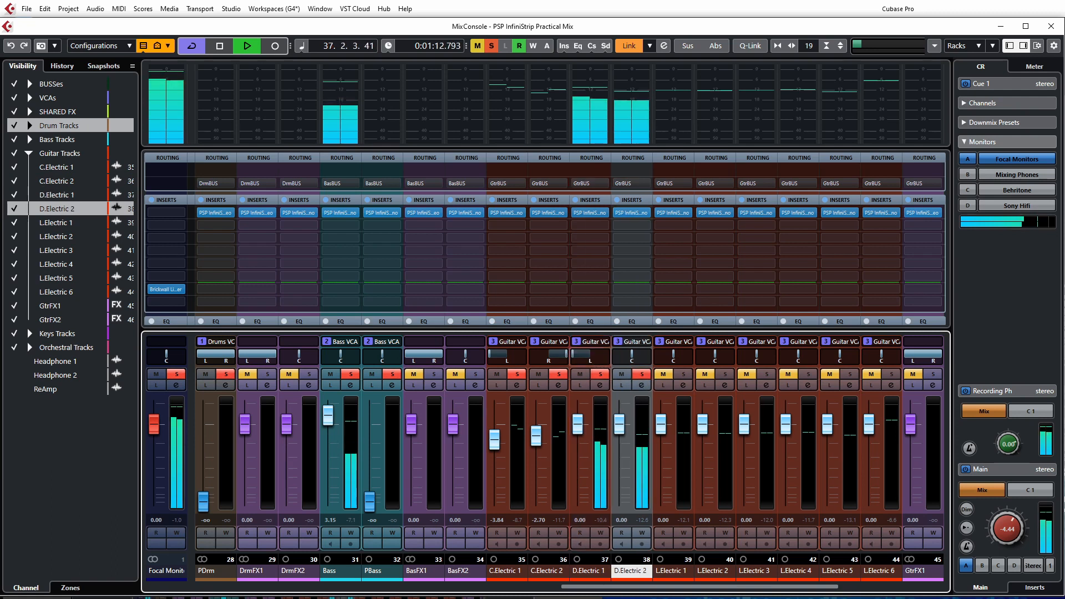
# - Balance the distorted guitars by setting D.Electric 1 to -0.78 dB and D.Electric 2 to -0.66 dB, and stop playback
pyautogui.moveTo(578, 424)
pyautogui.mouseDown()
pyautogui.moveTo(580, 471)
pyautogui.moveTo(577, 444)
pyautogui.moveTo(619, 425)
pyautogui.moveTo(622, 448)
pyautogui.moveTo(579, 452)
pyautogui.moveTo(579, 438)
pyautogui.mouseUp()
pyautogui.moveTo(620, 452); pyautogui.dragTo(620, 437)
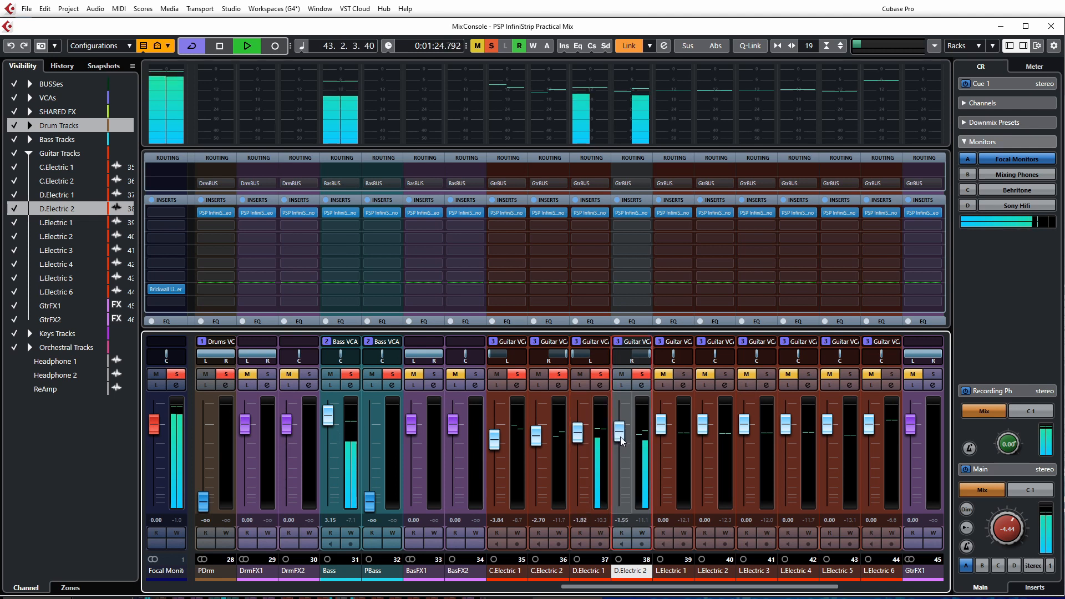
pyautogui.click(578, 438)
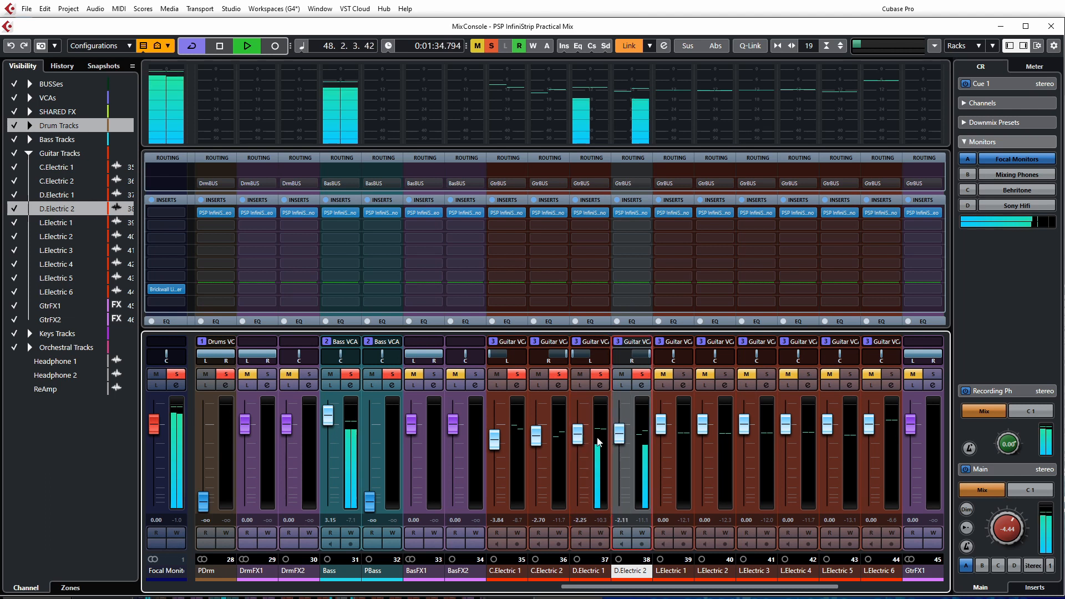
pyautogui.moveTo(619, 439); pyautogui.dragTo(578, 435)
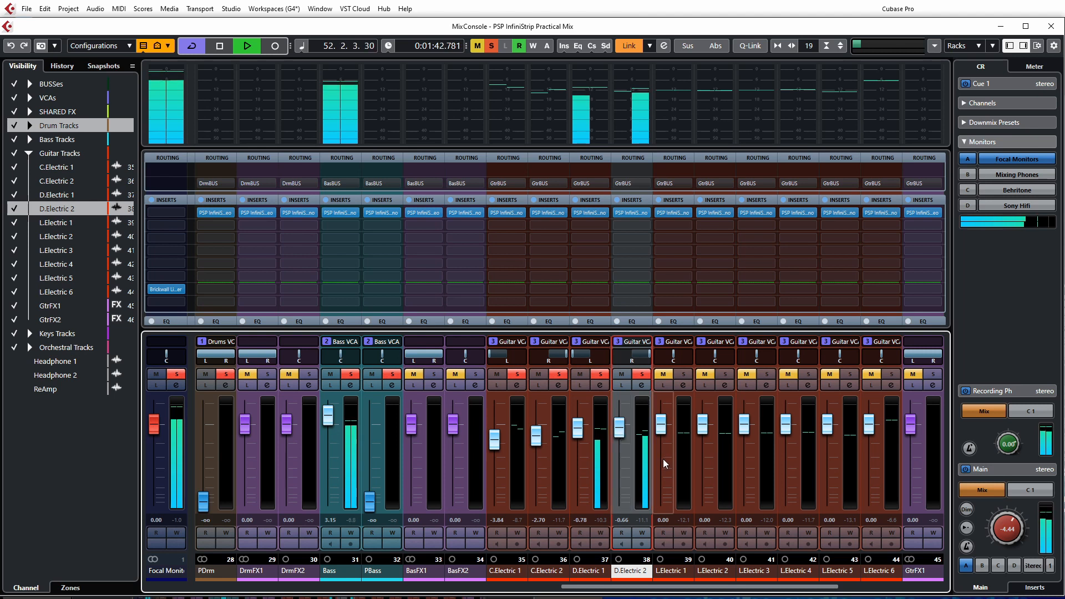
pyautogui.press('space')
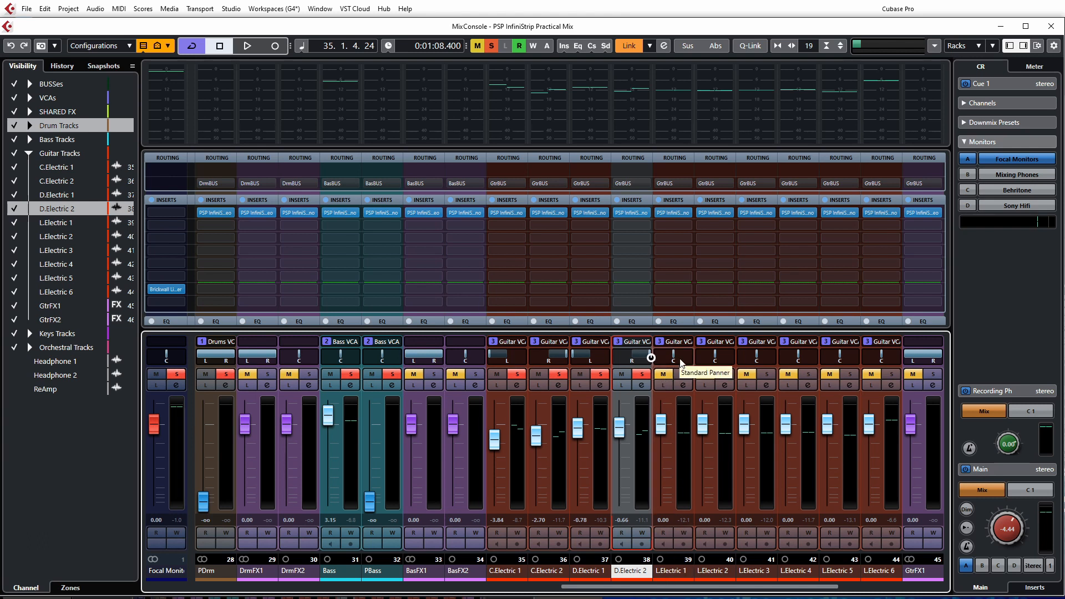
# - Examine the lead guitar parts in the project window, and resume playback from bar 35 with the MixConsole open
pyautogui.press('F3')
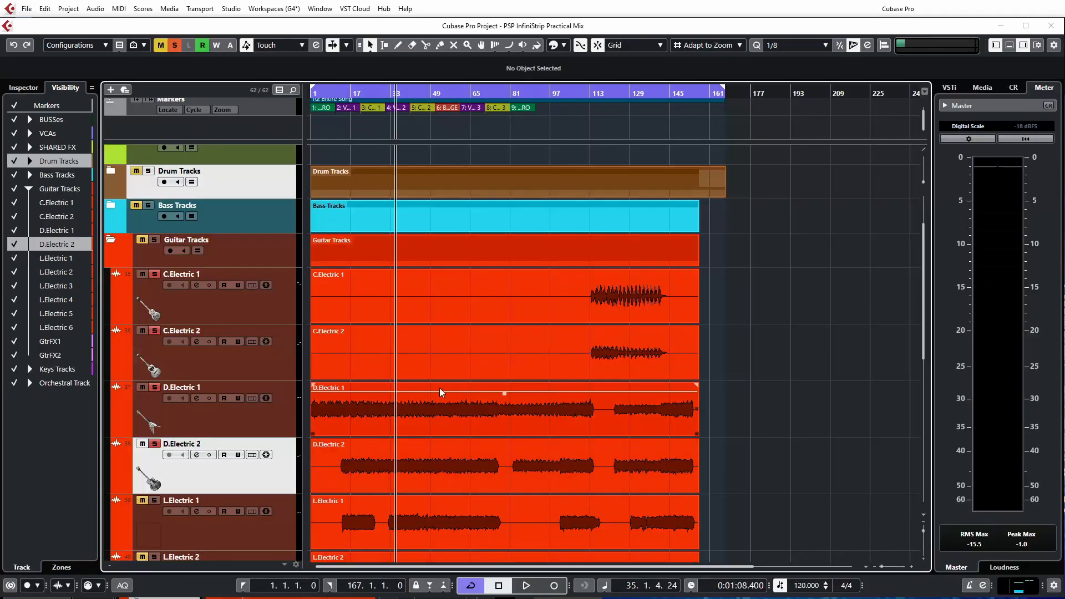
pyautogui.scroll(-3, 463, 445)
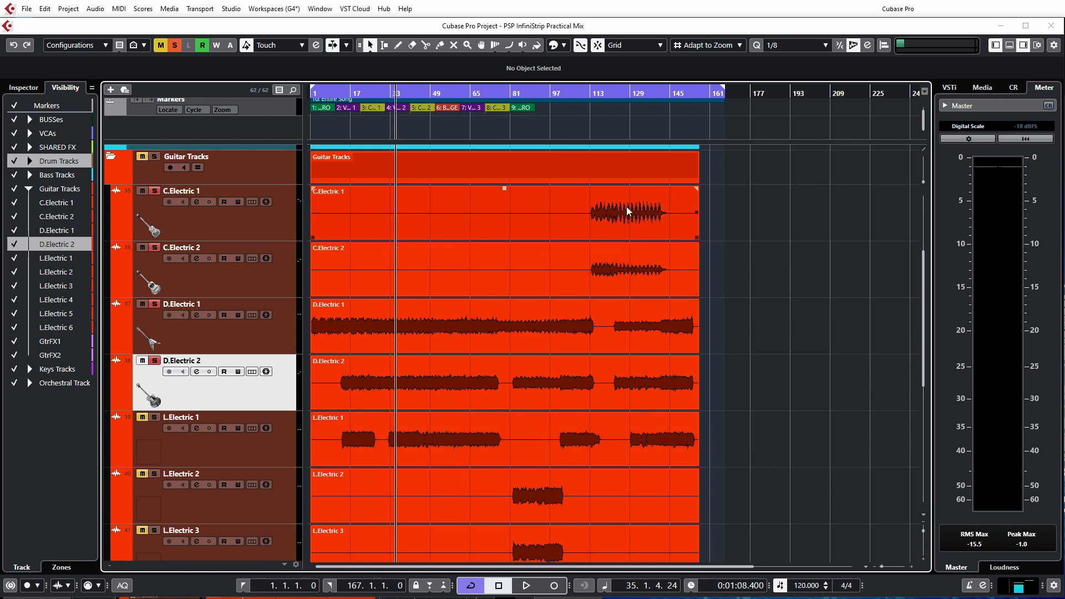
pyautogui.press('F3')
pyautogui.press('space')
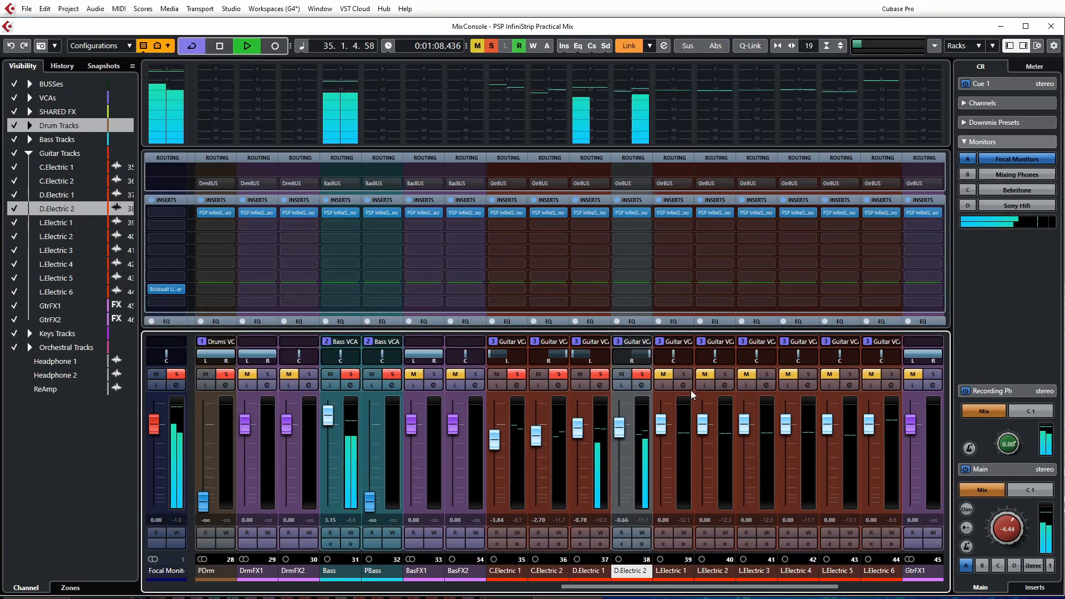
# - Solo L.Electric 1, lower its fader to -1.55 dB, and replay the section from bar 35 to check it
pyautogui.click(667, 427)
pyautogui.moveTo(661, 431); pyautogui.dragTo(666, 441)
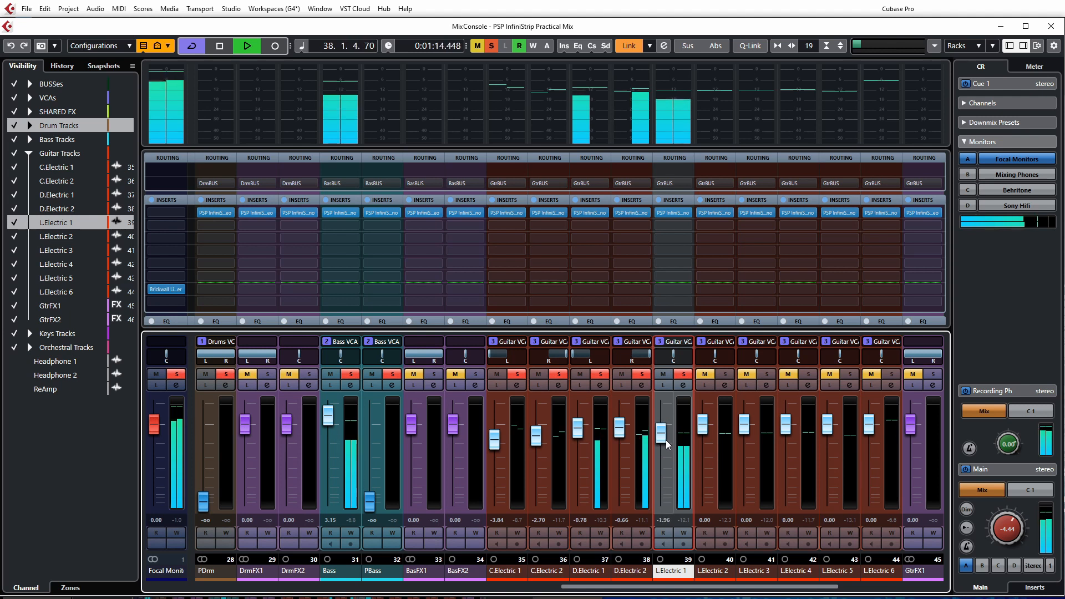
pyautogui.moveTo(665, 440); pyautogui.dragTo(665, 438)
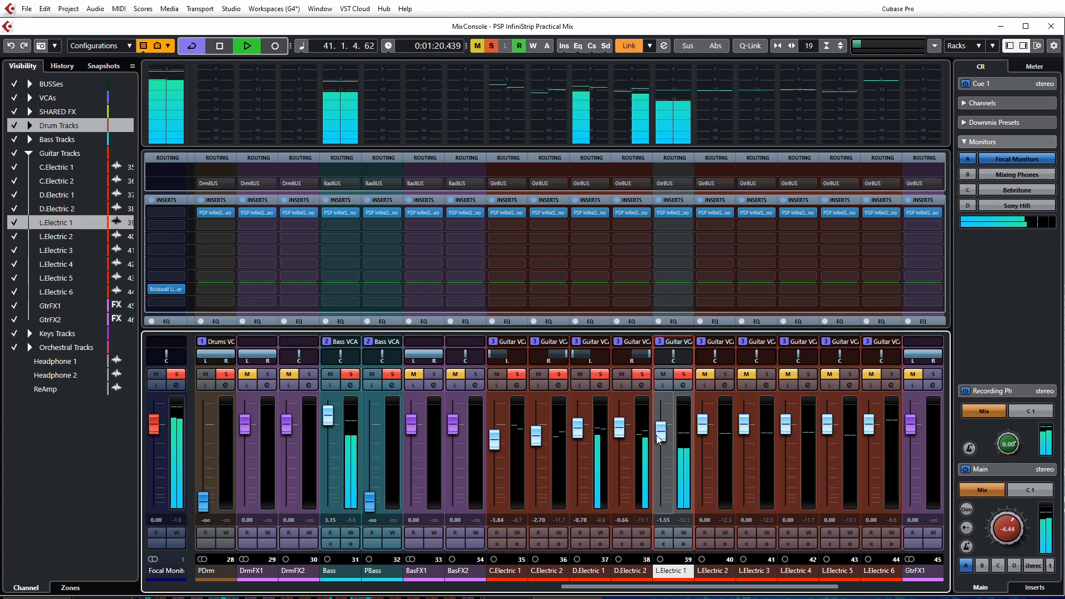
pyautogui.press('space')
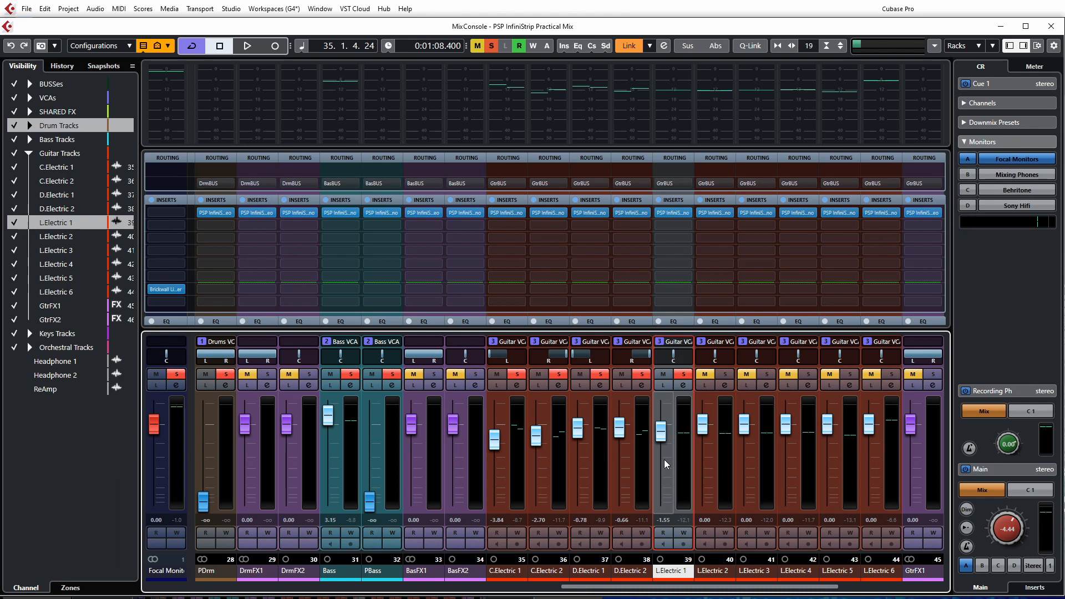
pyautogui.press('space')
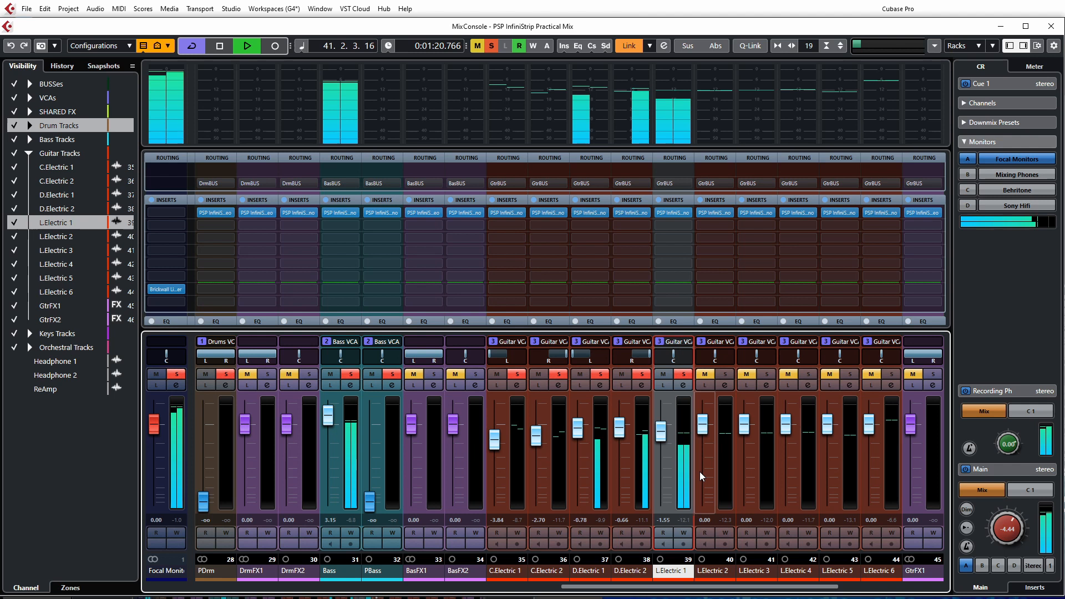
pyautogui.press('space')
# - Place the project playhead at bar 87, within the L.Electric 2 and L.Electric 3 parts
pyautogui.press('F3')
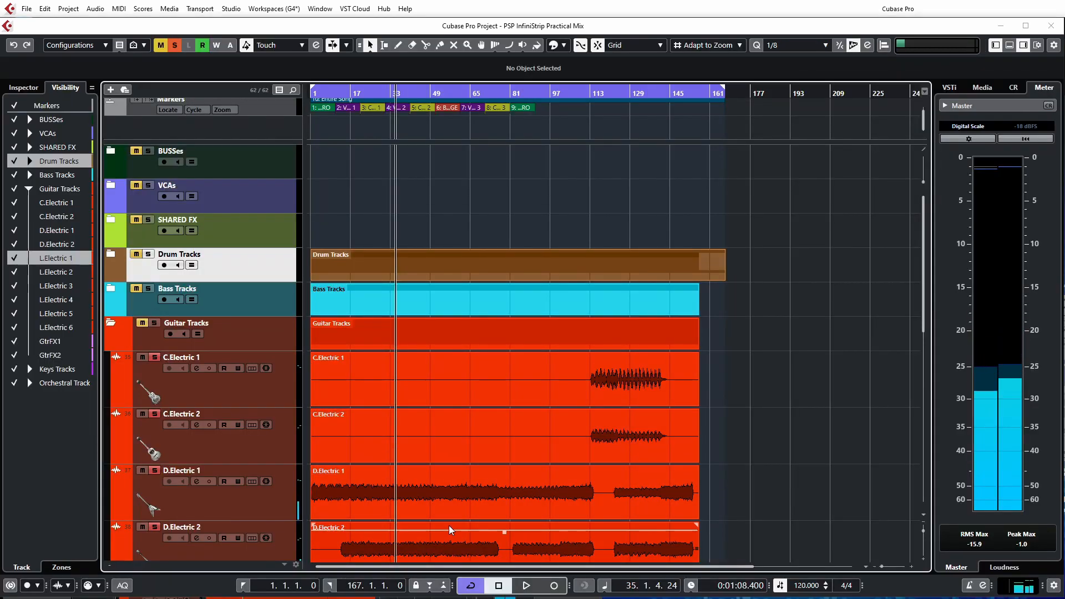
pyautogui.scroll(-5, 472, 495)
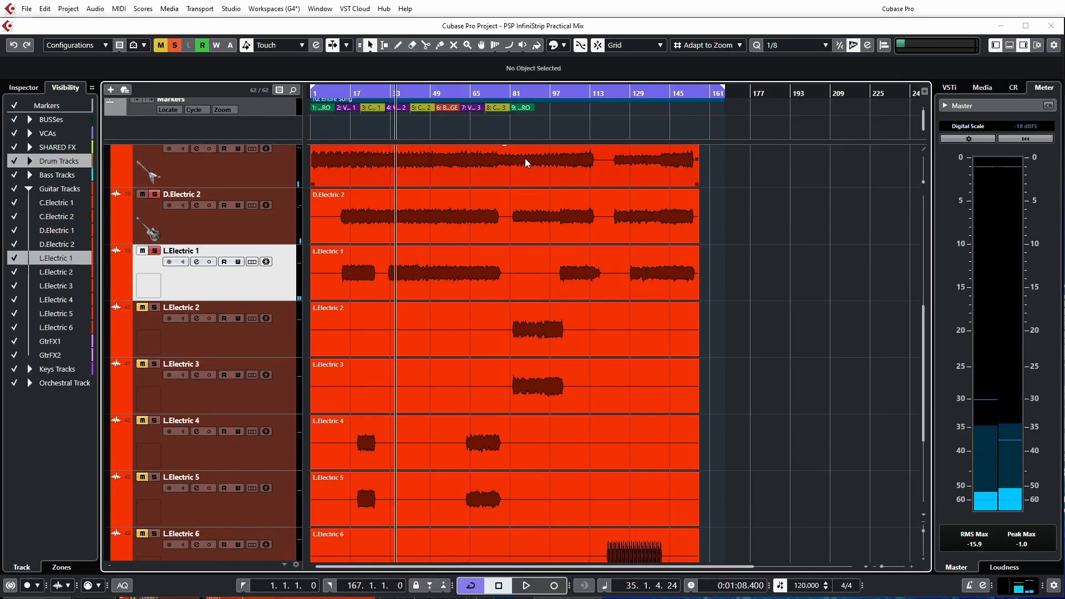
pyautogui.click(526, 134)
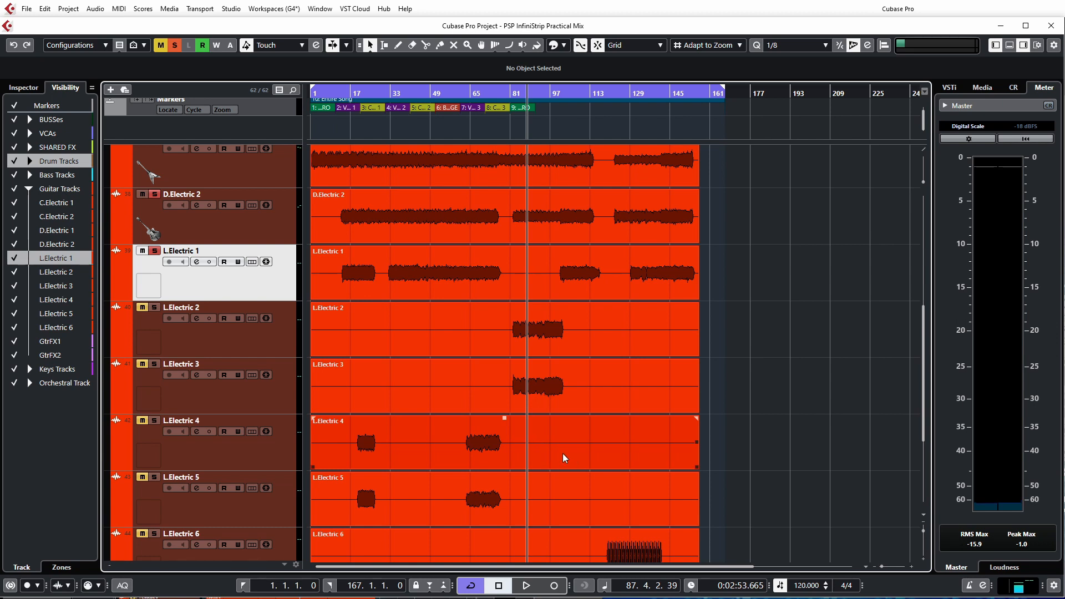
# - Play from bar 87, solo L.Electric 2 and L.Electric 3, and pan them to L35 and R21
pyautogui.press('F3')
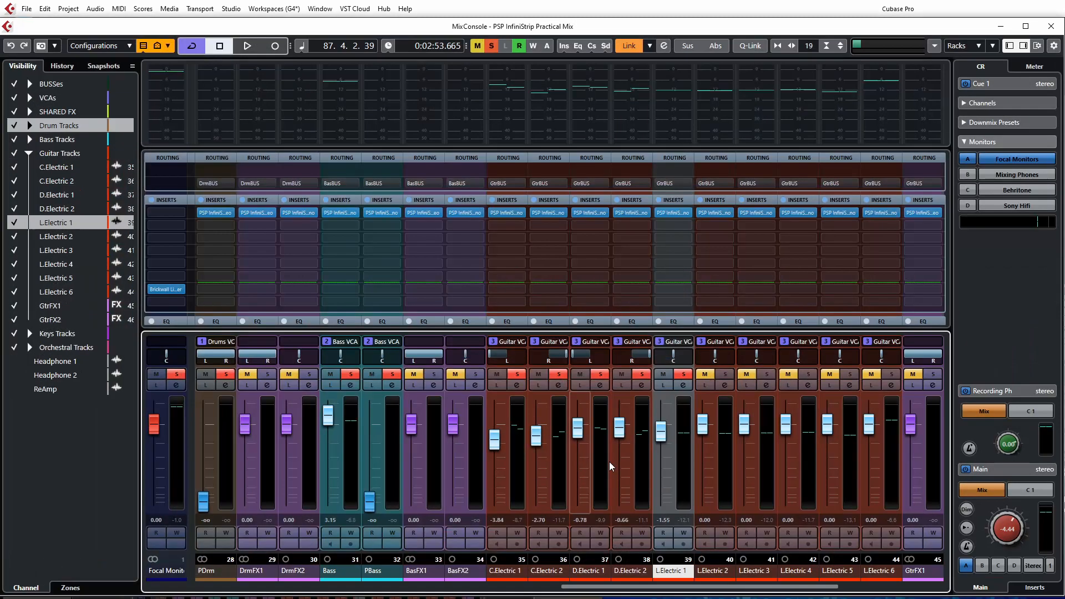
pyautogui.click(725, 374)
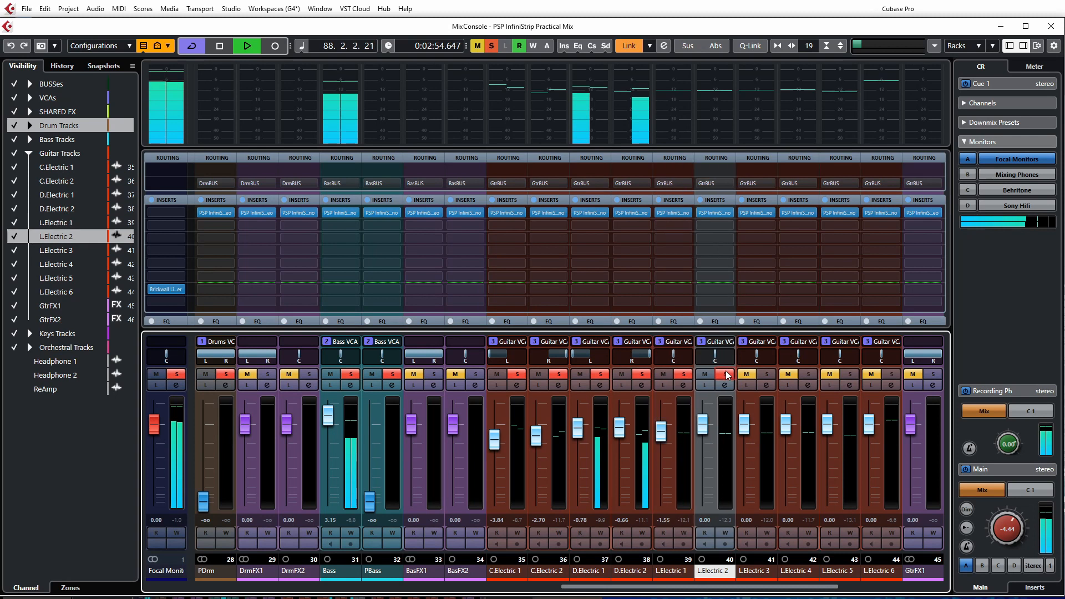
pyautogui.click(766, 375)
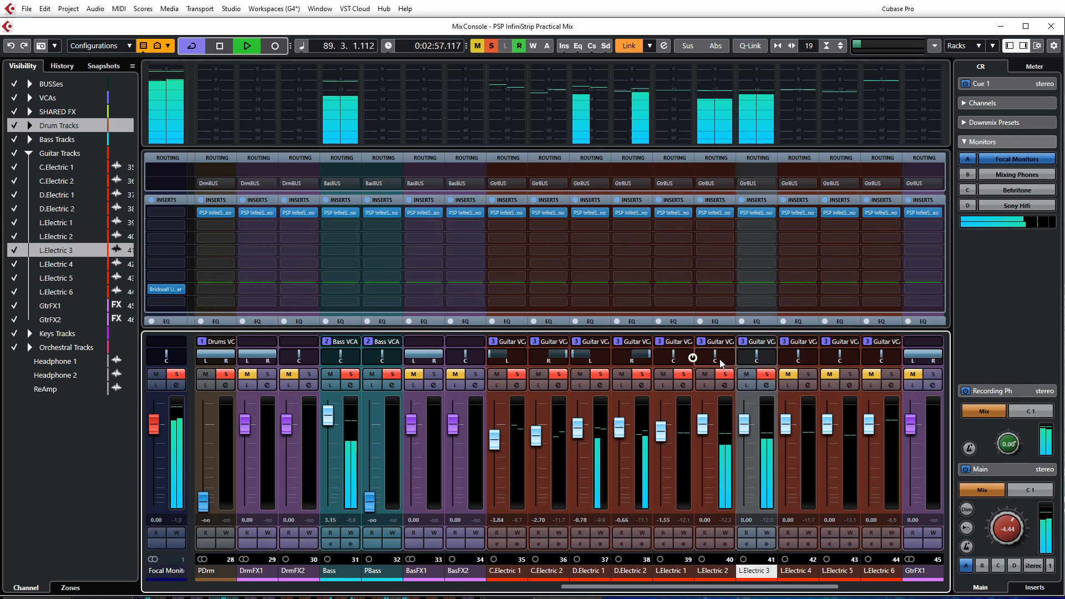
pyautogui.moveTo(718, 363); pyautogui.dragTo(693, 365)
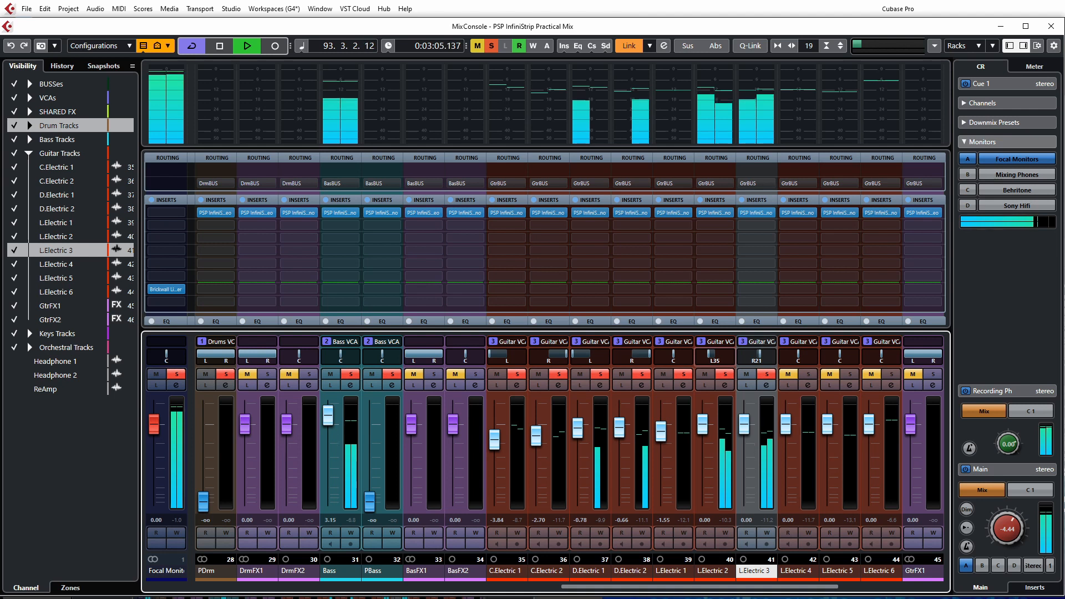
# - Lower the L.Electric 2 fader to -3.67 dB and the L.Electric 3 fader to -3.50 dB, and stop playback
pyautogui.moveTo(706, 433); pyautogui.dragTo(706, 490)
pyautogui.moveTo(745, 430); pyautogui.dragTo(745, 465)
pyautogui.moveTo(704, 484); pyautogui.dragTo(746, 449)
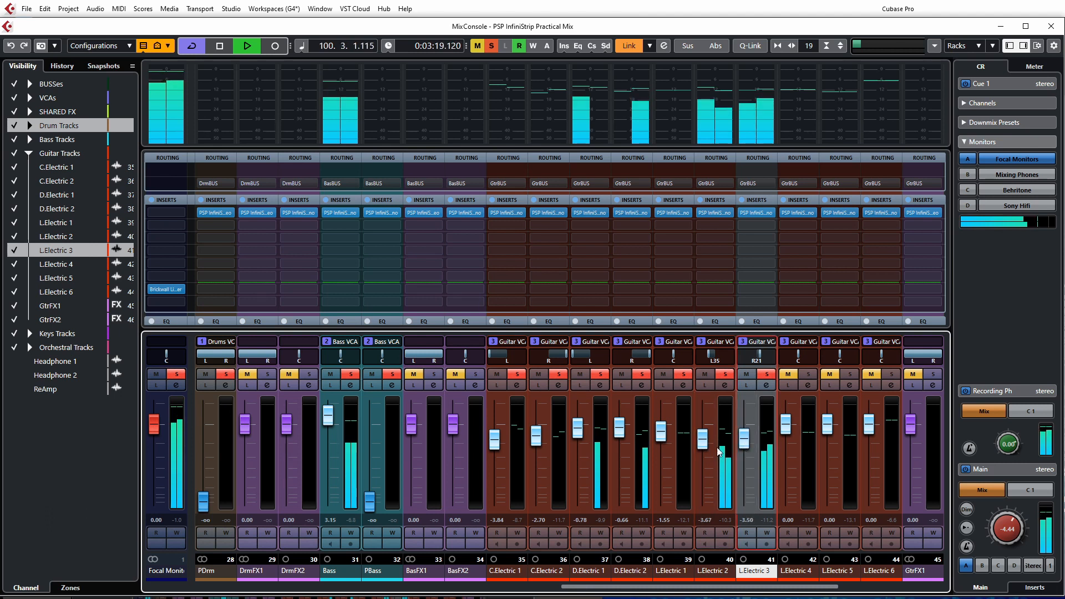
pyautogui.press('space')
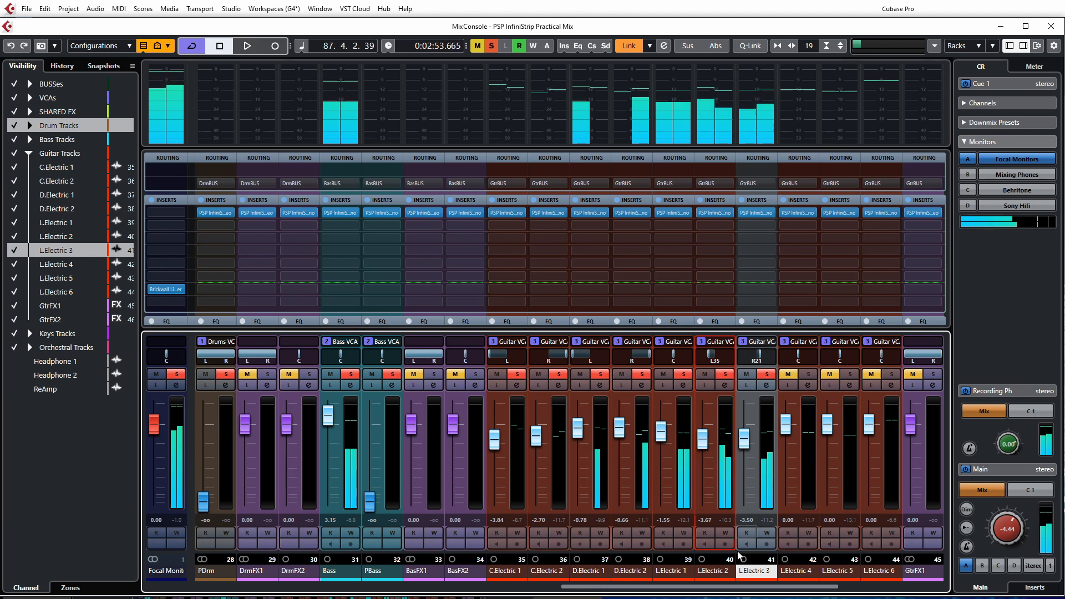
# - Replay from bar 87, lower the L.Electric 2 fader to -3.84 dB, and stop playback
pyautogui.click(715, 577)
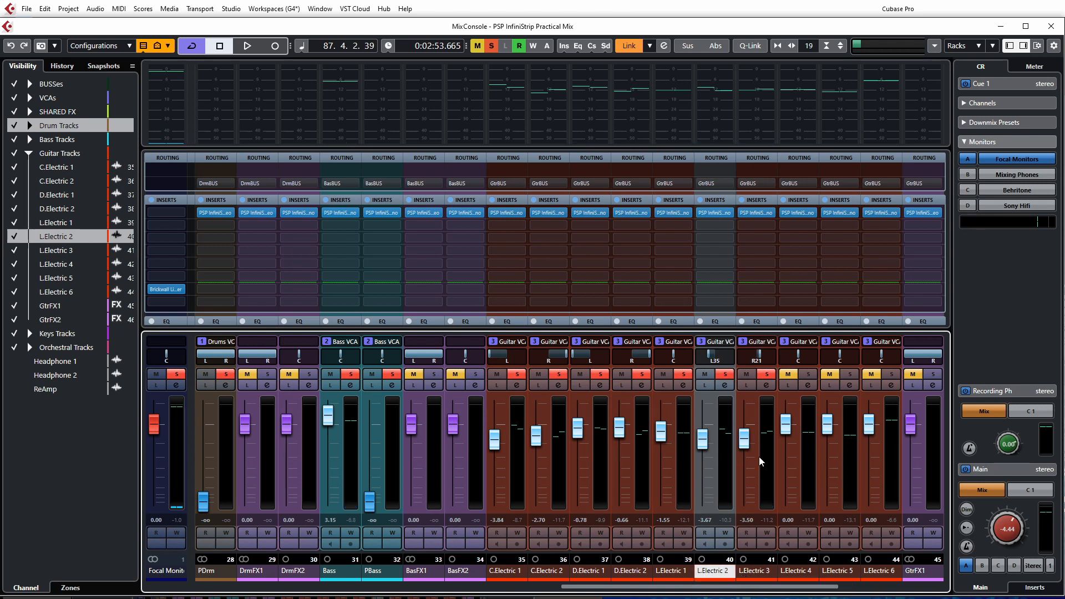
pyautogui.press('space')
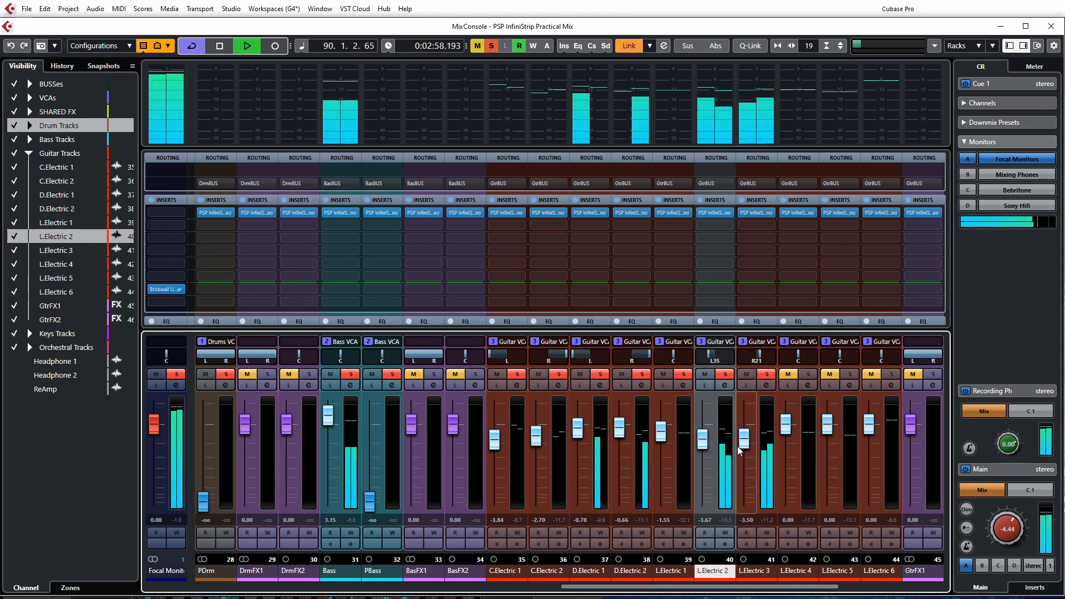
pyautogui.moveTo(700, 445); pyautogui.dragTo(700, 446)
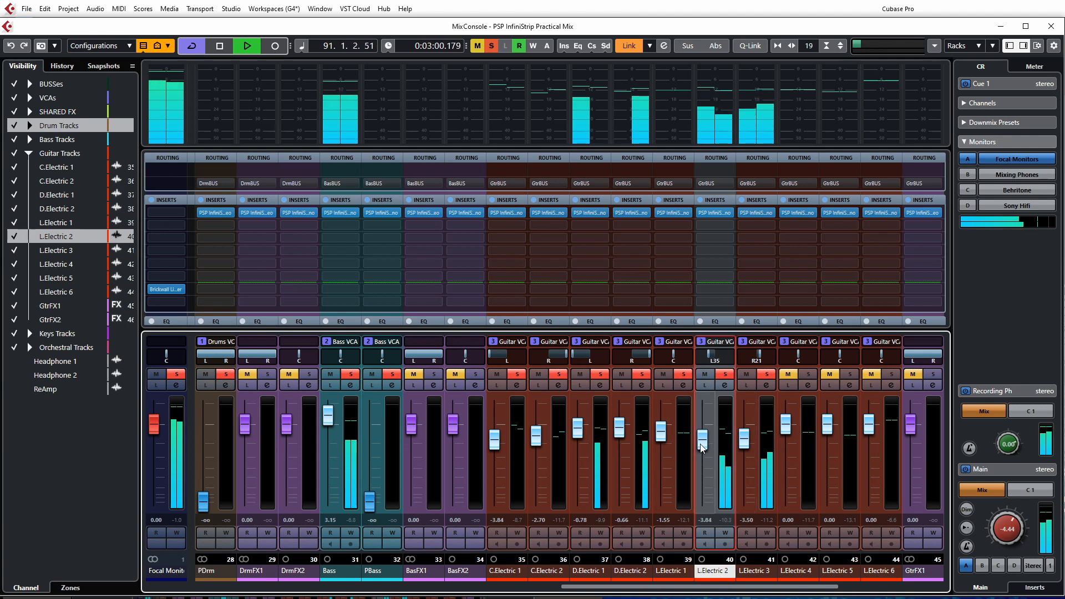
pyautogui.press('space')
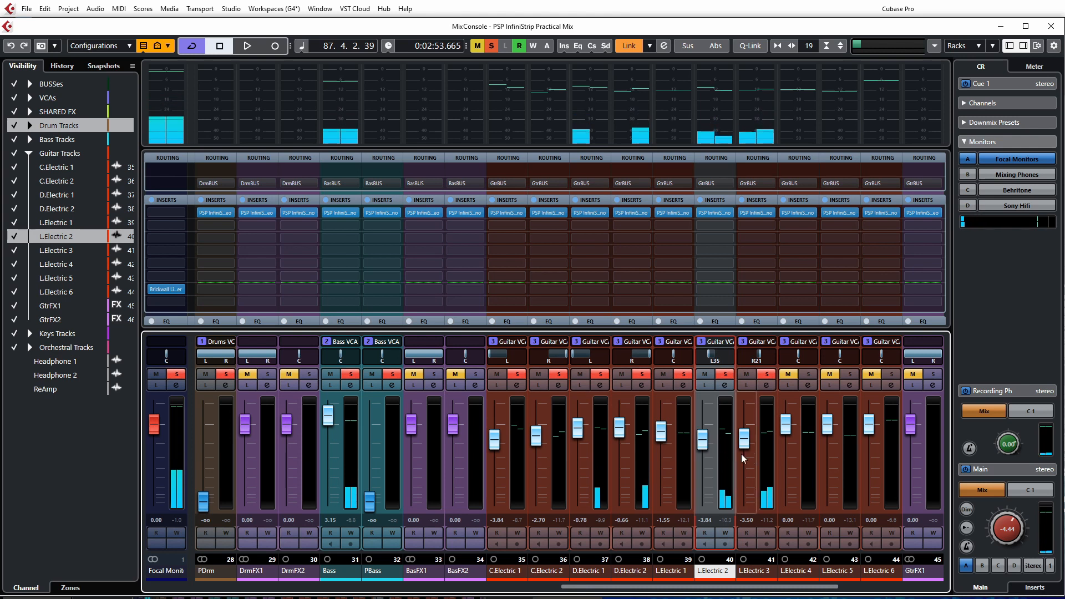
# - Quick-link L.Electric 2 and L.Electric 3, raise their faders together to -1.76 dB and -1.42 dB during playback, and stop
pyautogui.keyDown('ctrl'); pyautogui.click(752, 571); pyautogui.keyUp('ctrl')
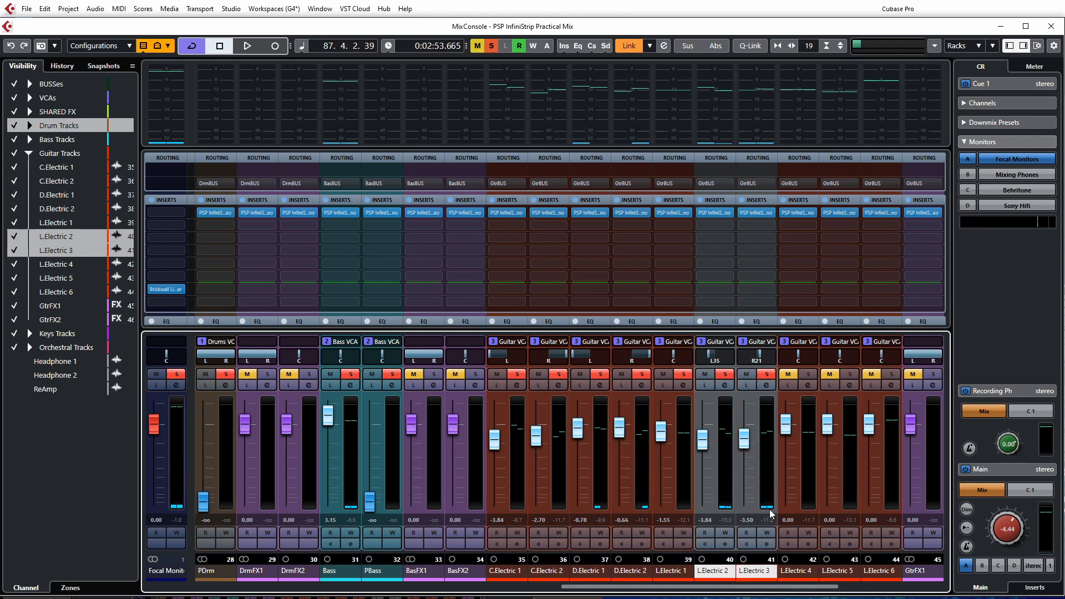
pyautogui.click(748, 48)
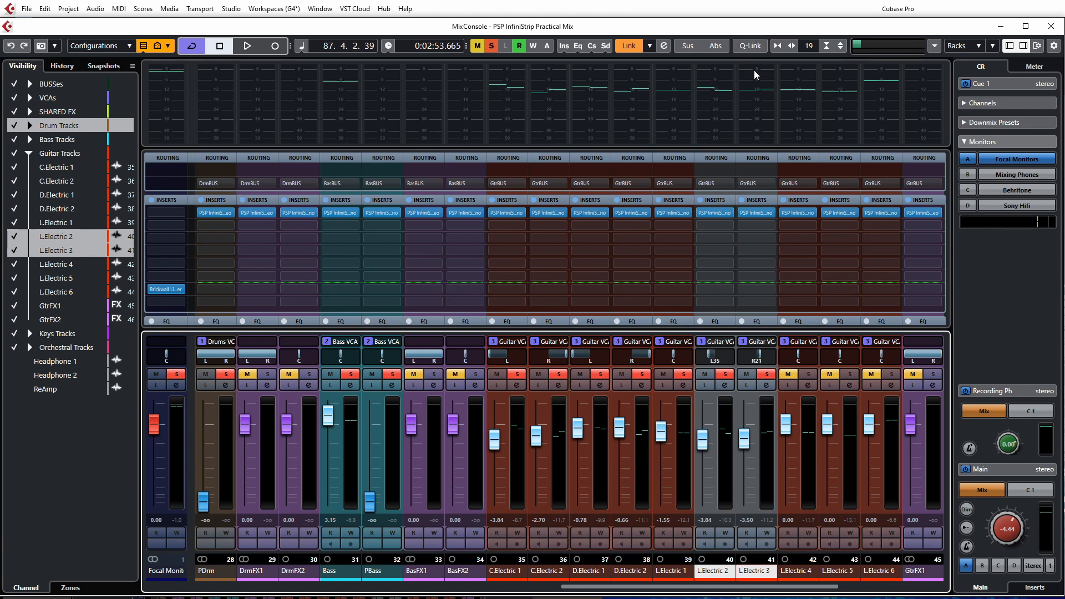
pyautogui.hotkey('alt', 'shift')
pyautogui.hotkey('alt', 'shift')
pyautogui.hotkey('alt', 'shift')
pyautogui.press('space')
pyautogui.moveTo(748, 447)
pyautogui.mouseDown()
pyautogui.moveTo(748, 498)
pyautogui.moveTo(745, 439)
pyautogui.mouseUp()
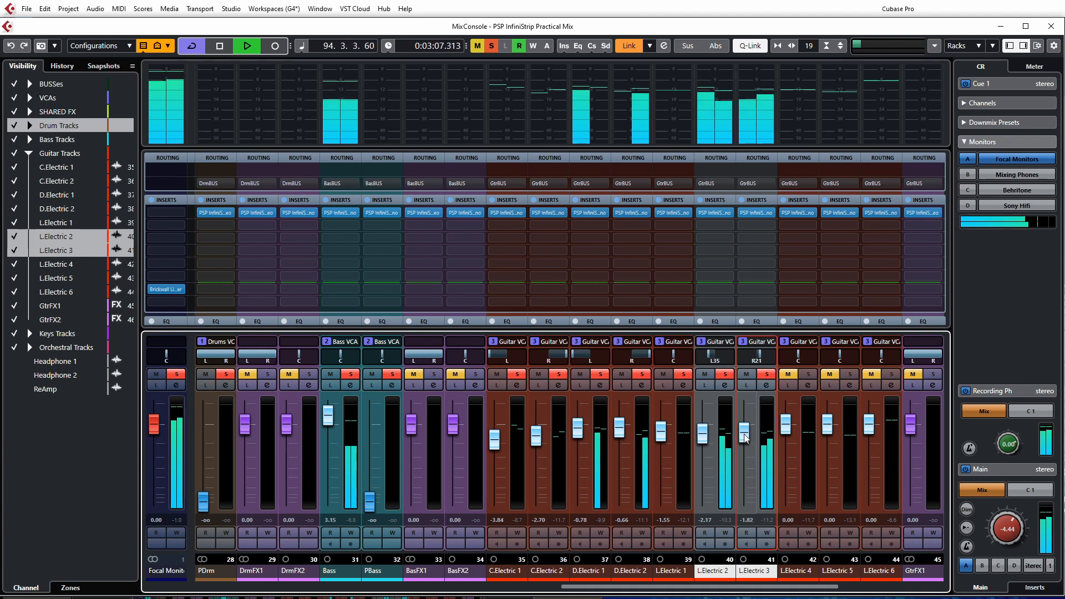
pyautogui.moveTo(745, 438); pyautogui.dragTo(744, 436)
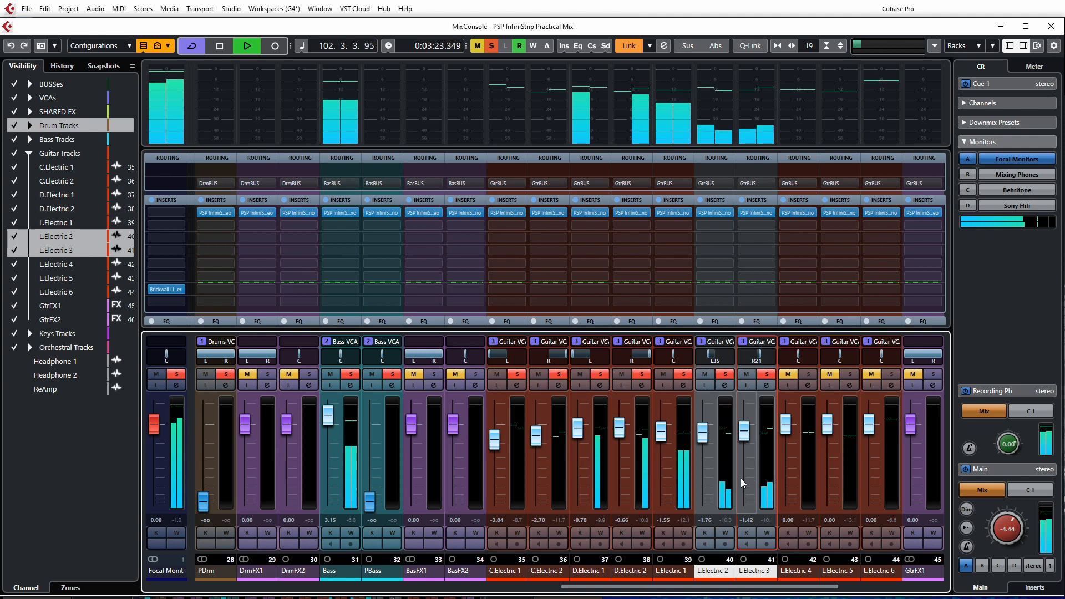
pyautogui.press('space')
# - Place the project playhead at bar 65, within the L.Electric 4 and L.Electric 5 parts
pyautogui.press('F3')
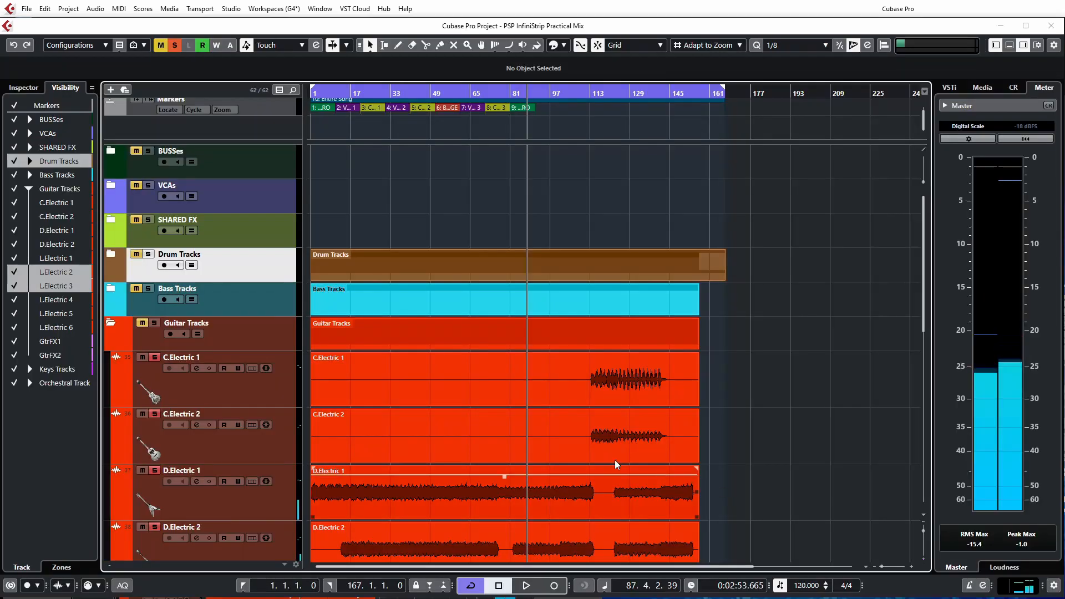
pyautogui.scroll(-5, 614, 461)
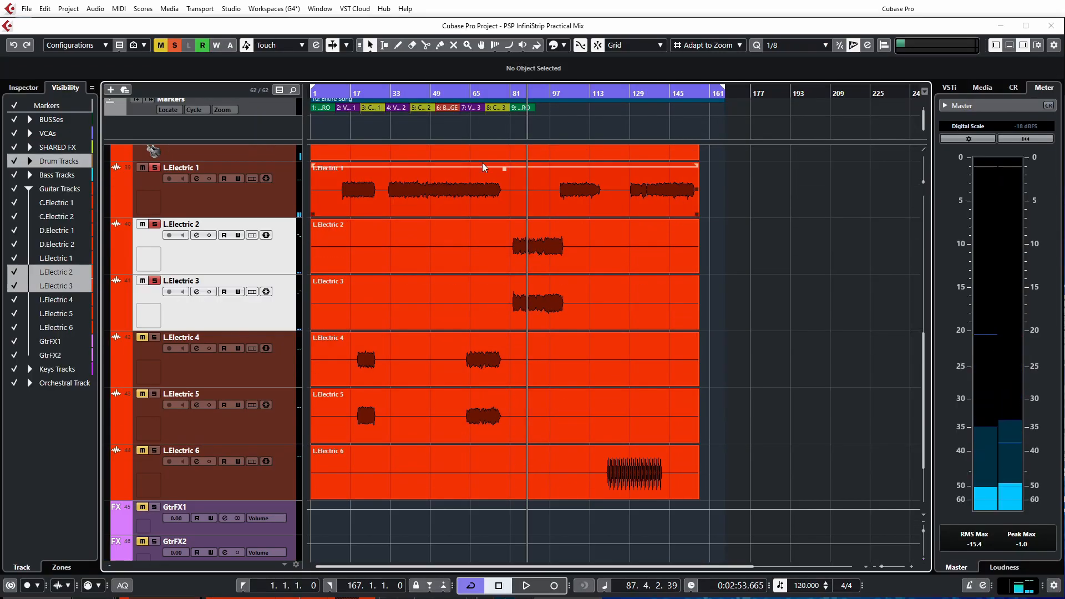
pyautogui.click(479, 132)
pyautogui.click(471, 133)
pyautogui.click(606, 356)
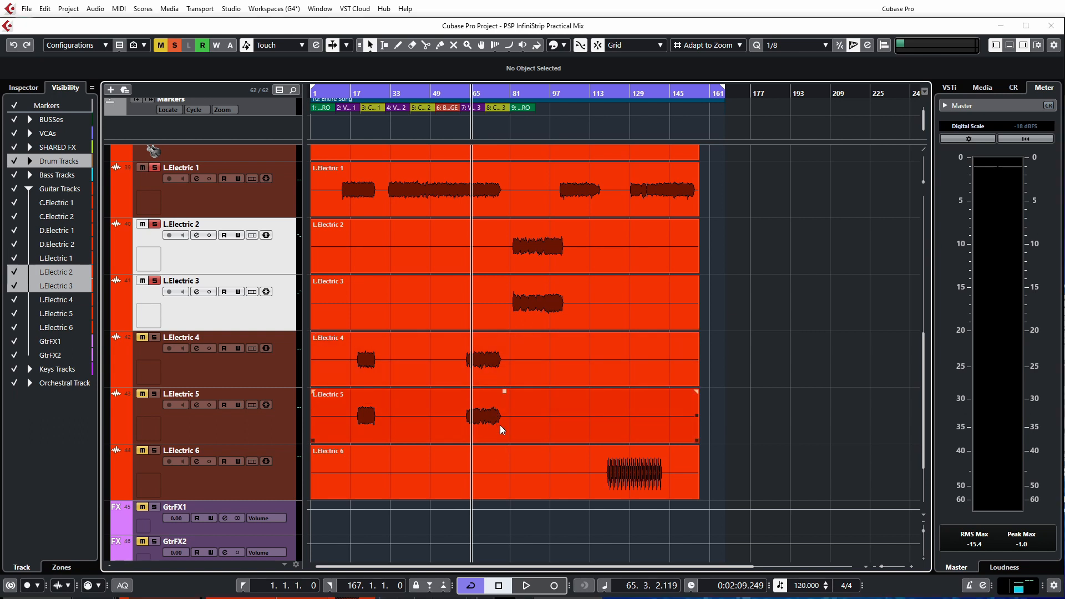
# - Play from bar 65, solo L.Electric 4 and L.Electric 5, and pan them to L53 and R53
pyautogui.press('F3')
pyautogui.press('space')
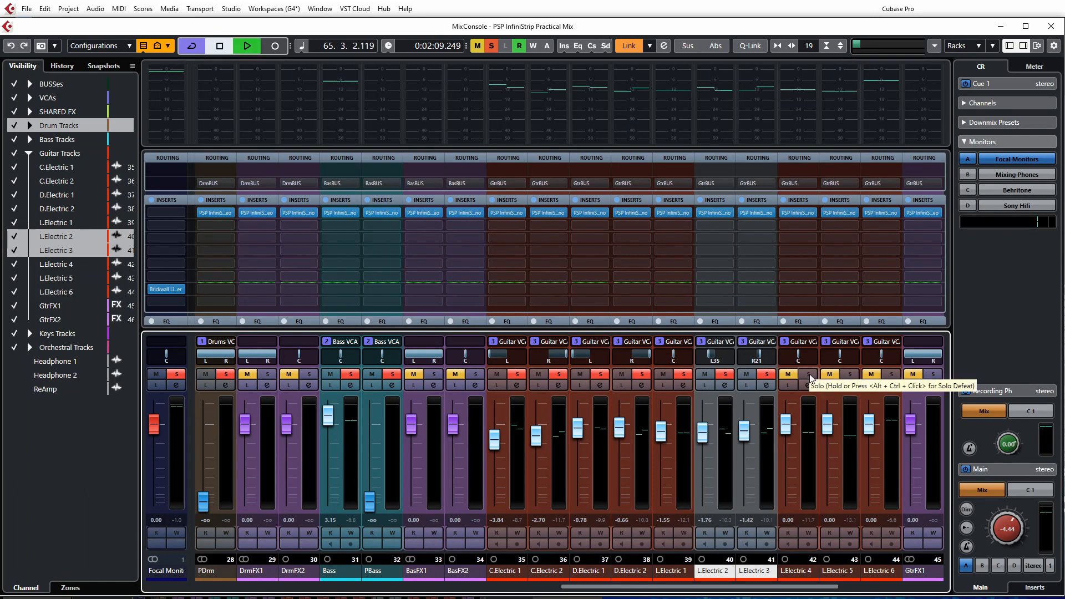
pyautogui.click(810, 374)
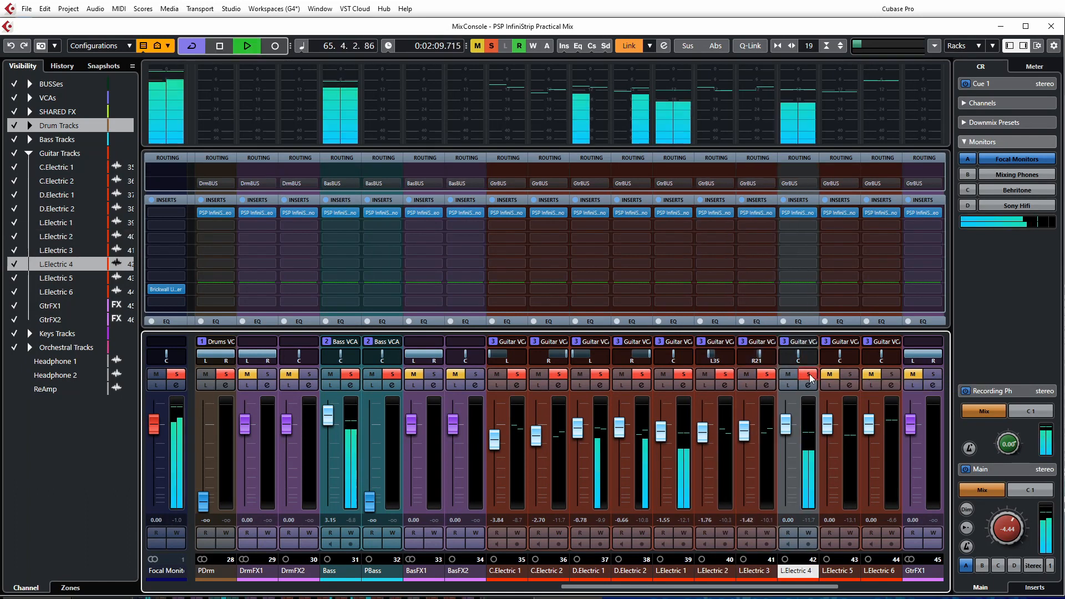
pyautogui.keyDown('ctrl'); pyautogui.click(851, 374); pyautogui.keyUp('ctrl')
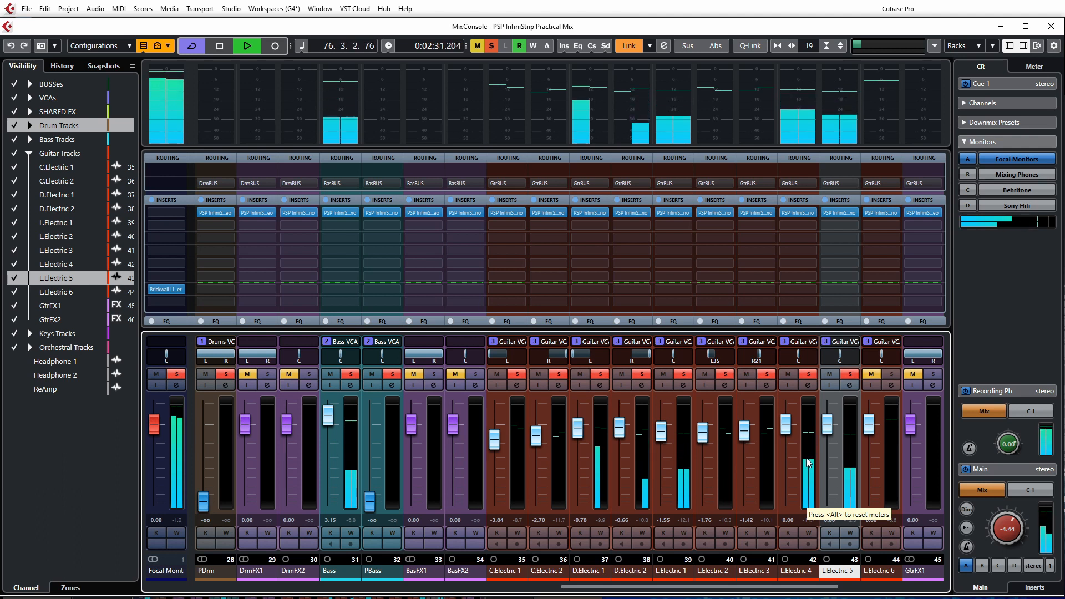
pyautogui.press('space')
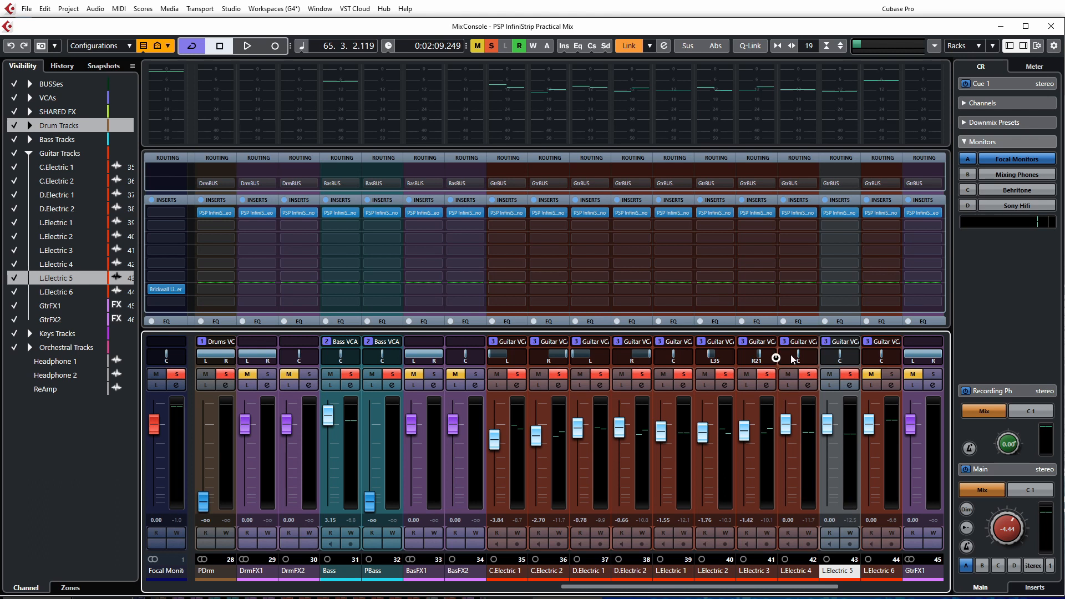
pyautogui.moveTo(791, 355); pyautogui.dragTo(779, 355)
# - Replay from bar 65, lower L.Electric 4 and L.Electric 5 to -3.55 dB and -3.01 dB with linked faders, and stop playback
pyautogui.press('space')
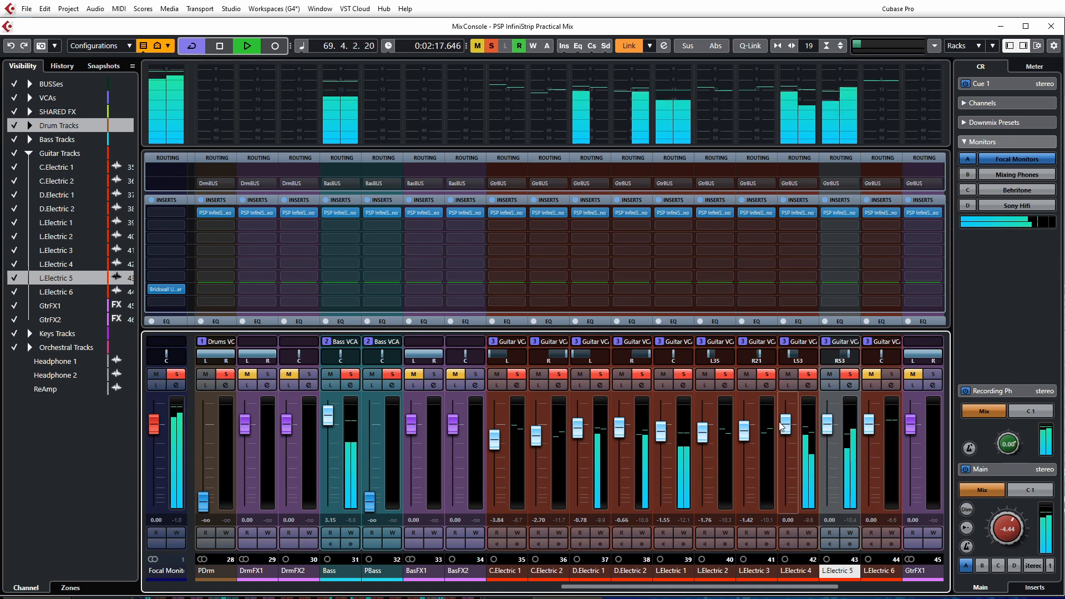
pyautogui.moveTo(790, 429); pyautogui.dragTo(789, 434)
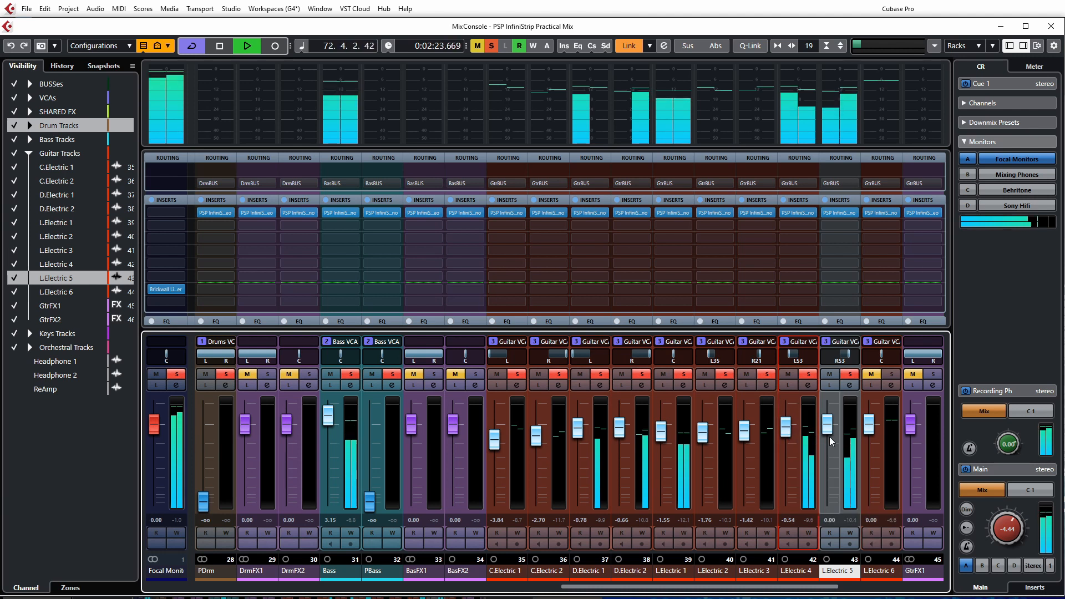
pyautogui.click(795, 571)
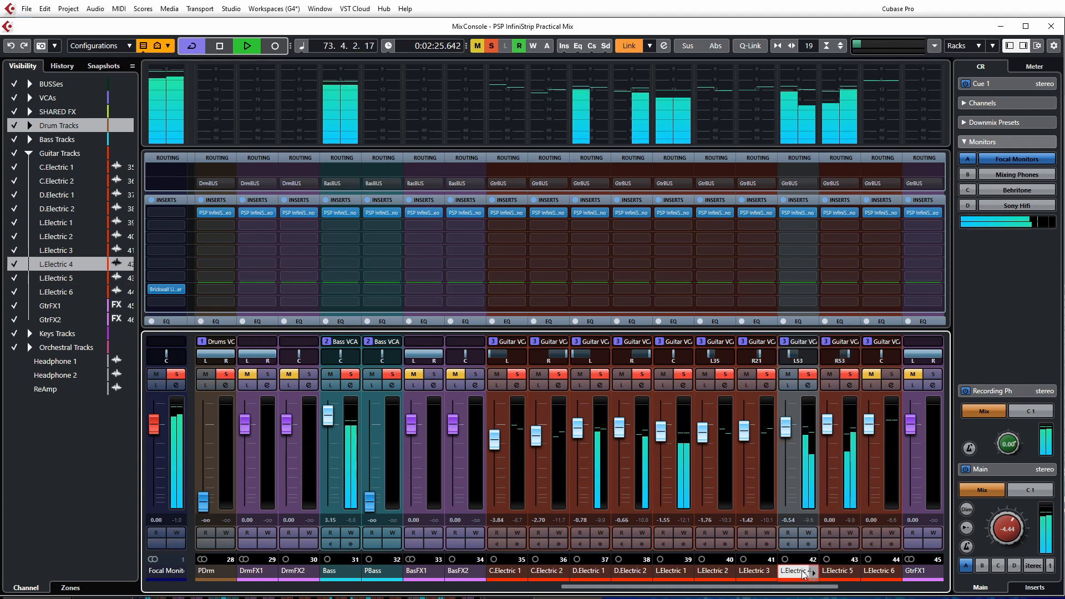
pyautogui.keyDown('ctrl'); pyautogui.click(837, 571); pyautogui.keyUp('ctrl')
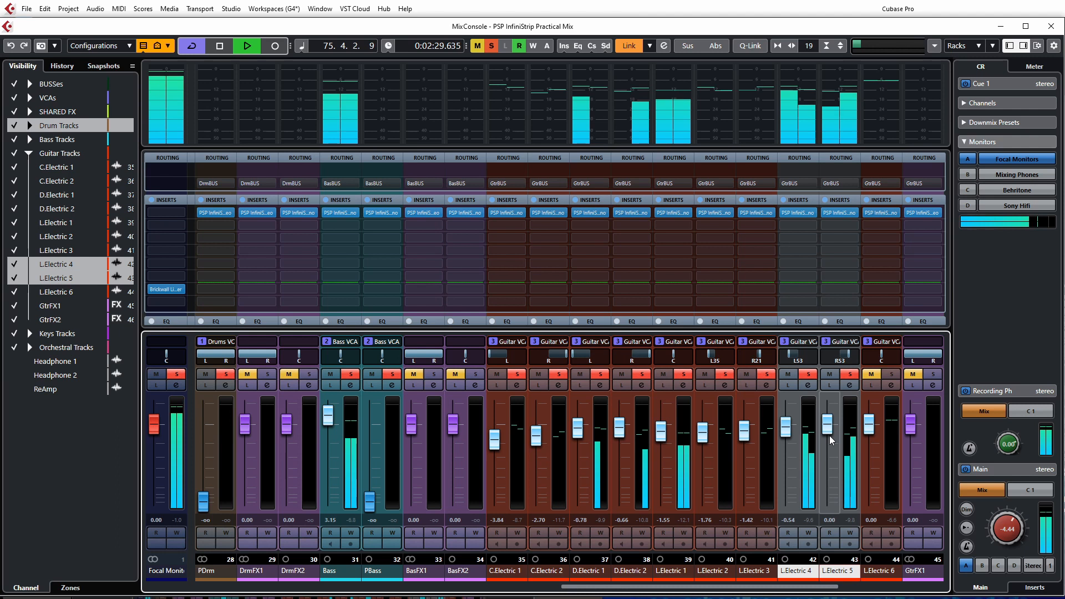
pyautogui.moveTo(830, 435); pyautogui.dragTo(829, 520)
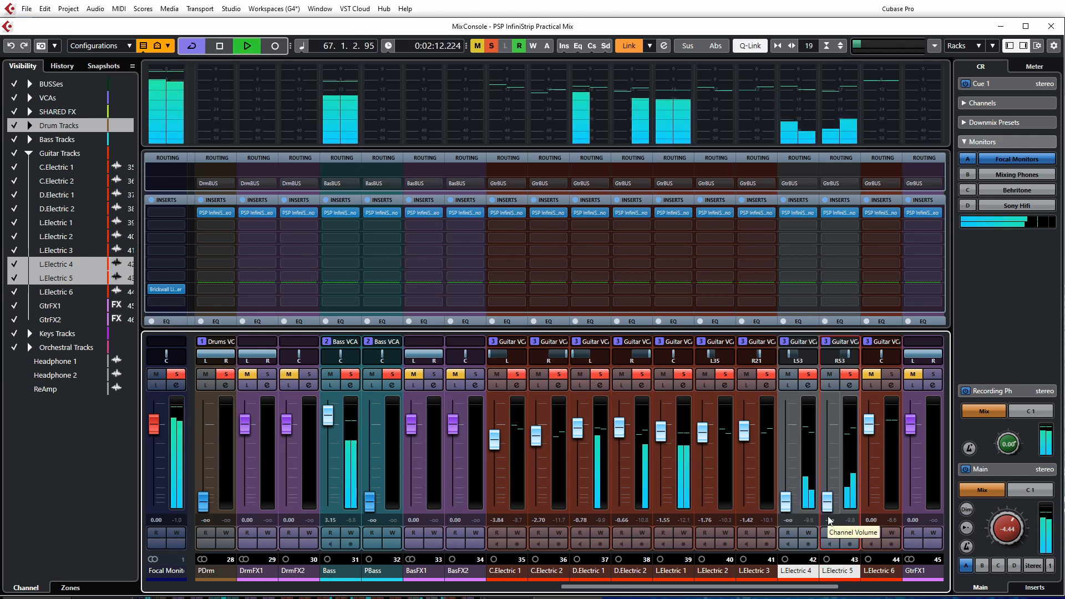
pyautogui.moveTo(827, 501); pyautogui.dragTo(832, 443)
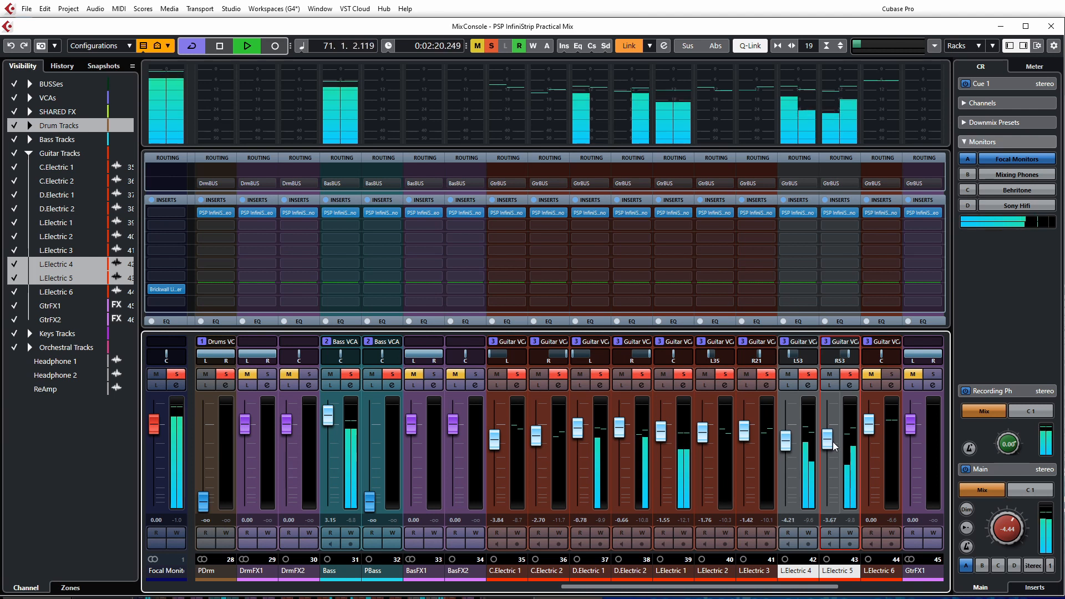
pyautogui.moveTo(834, 446); pyautogui.dragTo(834, 445)
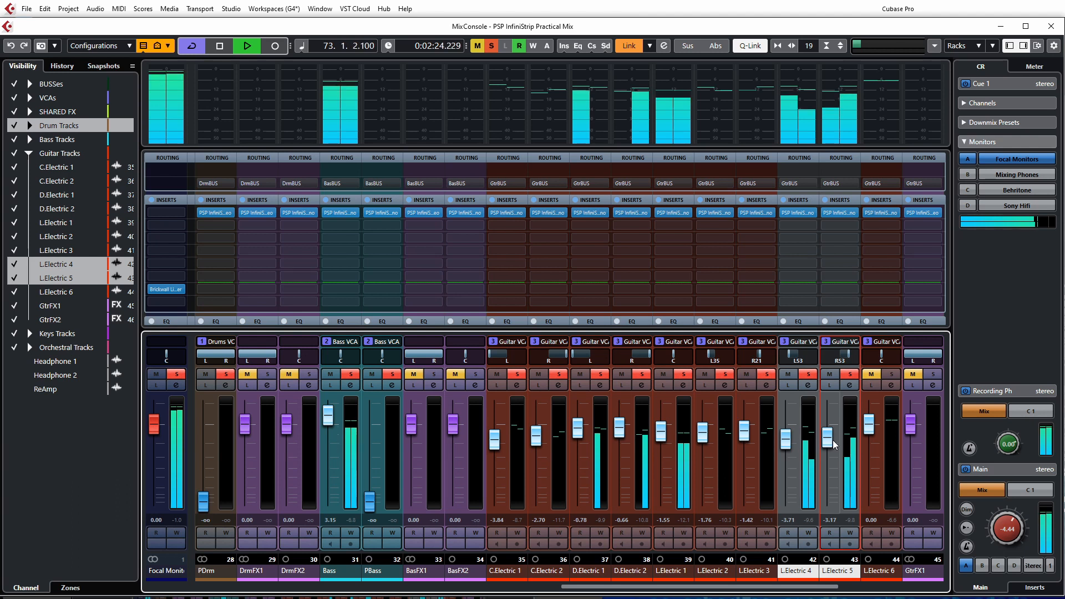
pyautogui.moveTo(834, 445); pyautogui.dragTo(835, 443)
pyautogui.moveTo(833, 440); pyautogui.dragTo(832, 441)
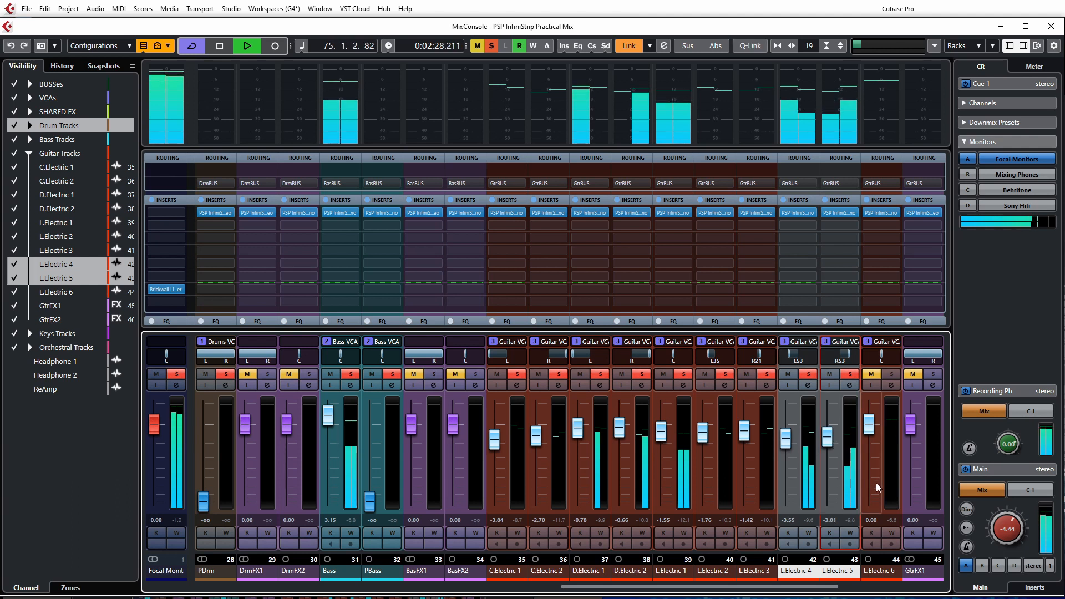
pyautogui.press('space')
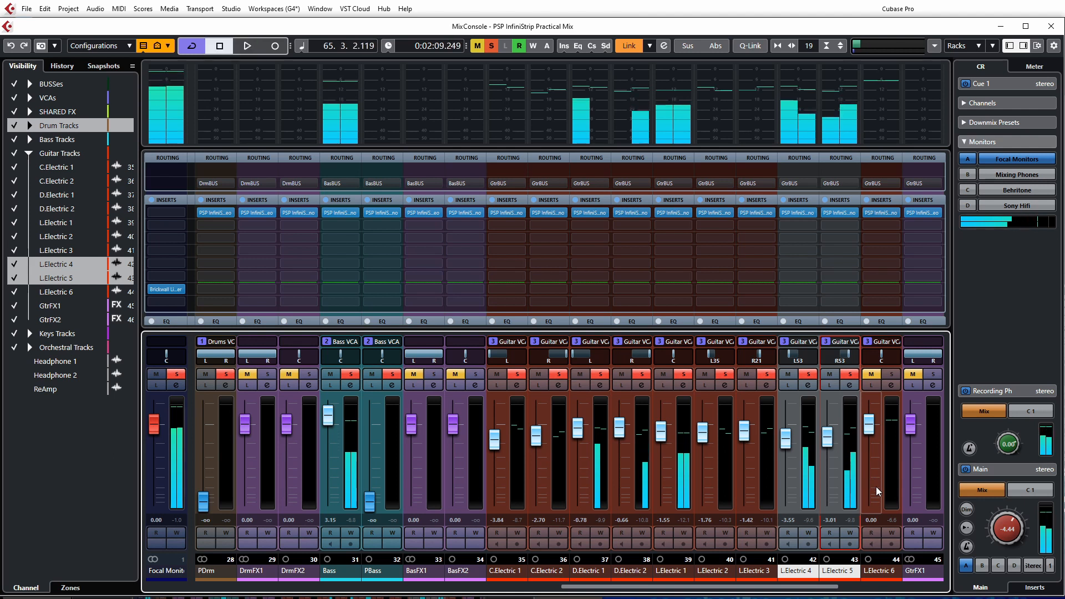
# - Place the project playhead at bar 122, within the L.Electric 6 part
pyautogui.press('F3')
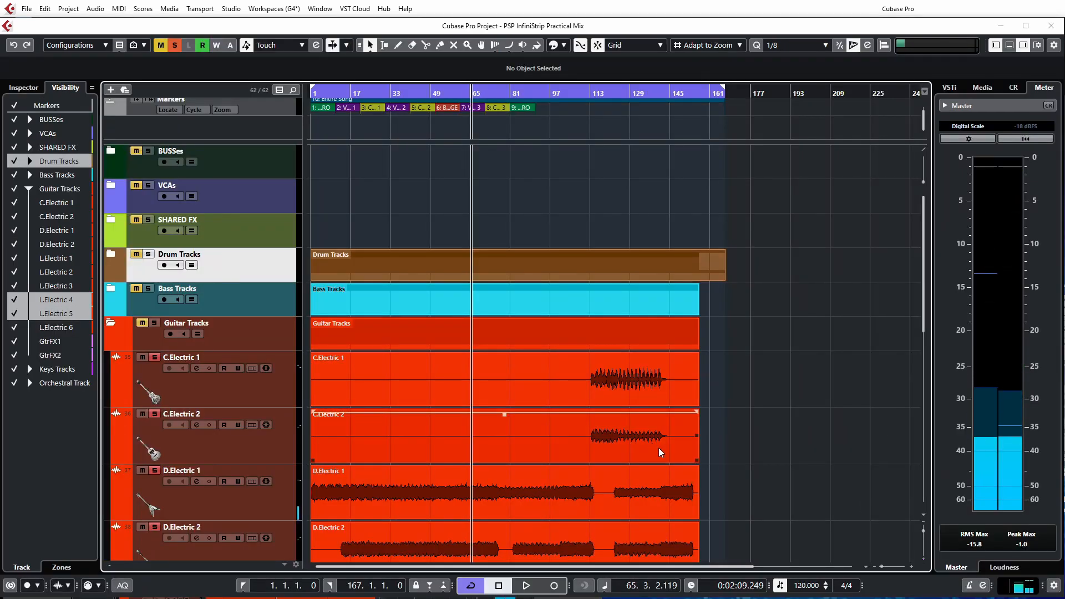
pyautogui.scroll(-5, 662, 478)
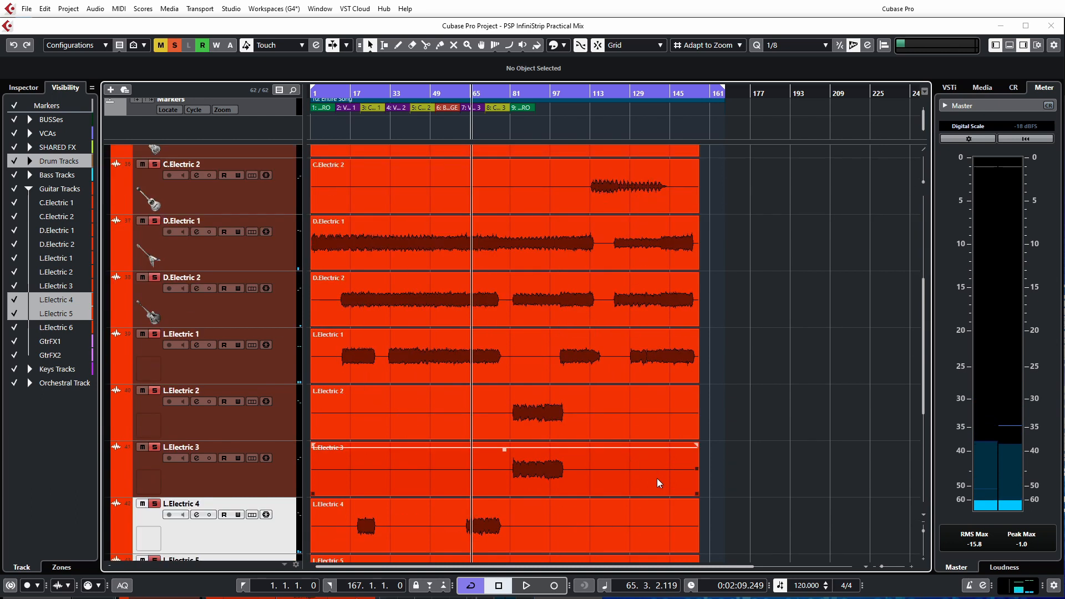
pyautogui.scroll(-5, 616, 502)
pyautogui.click(614, 124)
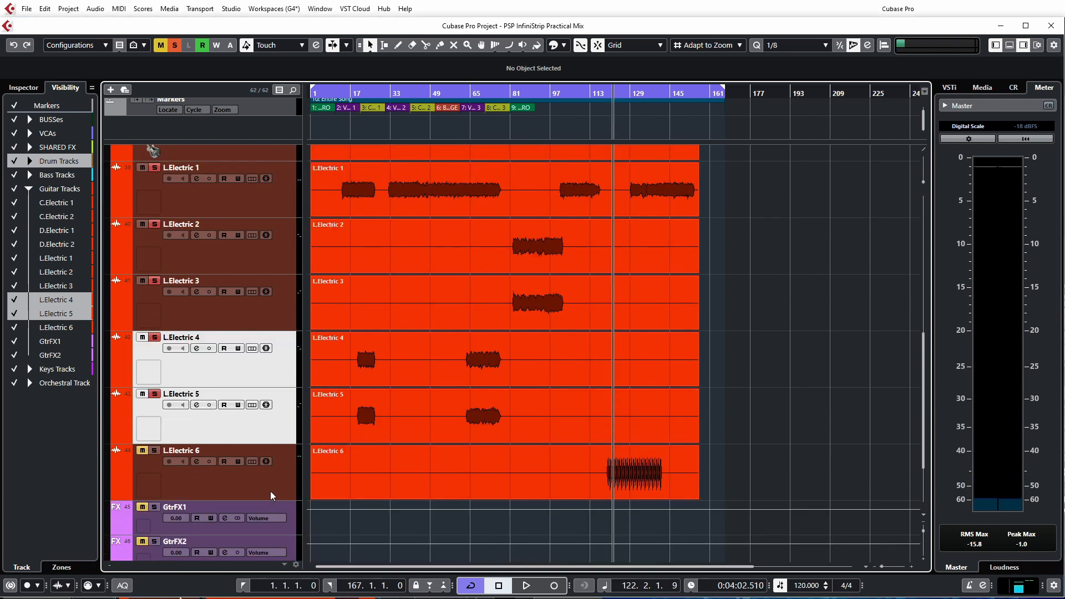
# - Play from bar 122, solo L.Electric 6, and lower its fader to -6.71 dB
pyautogui.press('F3')
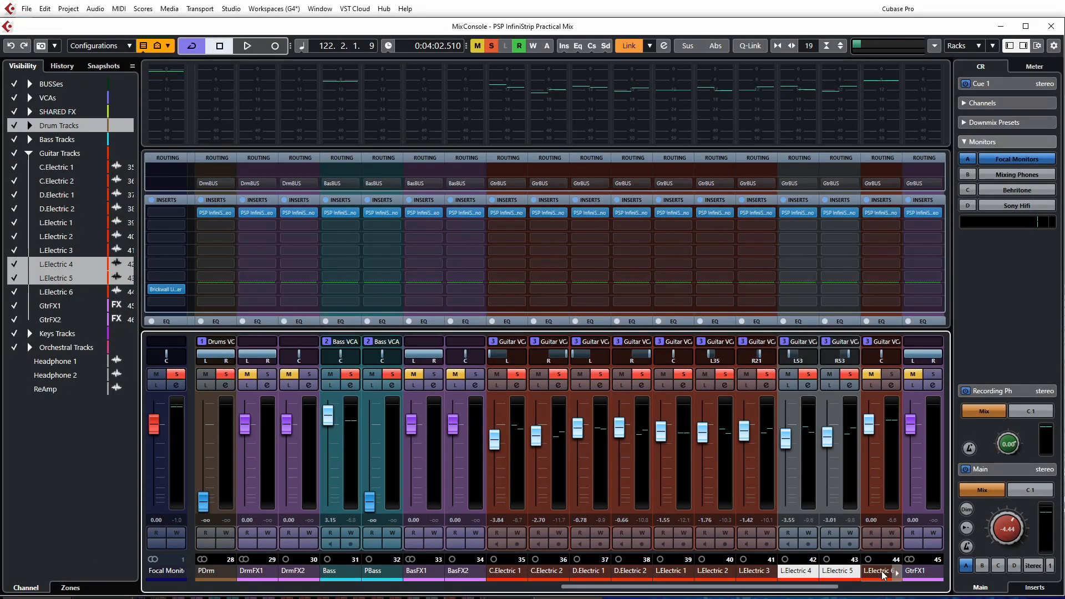
pyautogui.press('space')
pyautogui.click(894, 375)
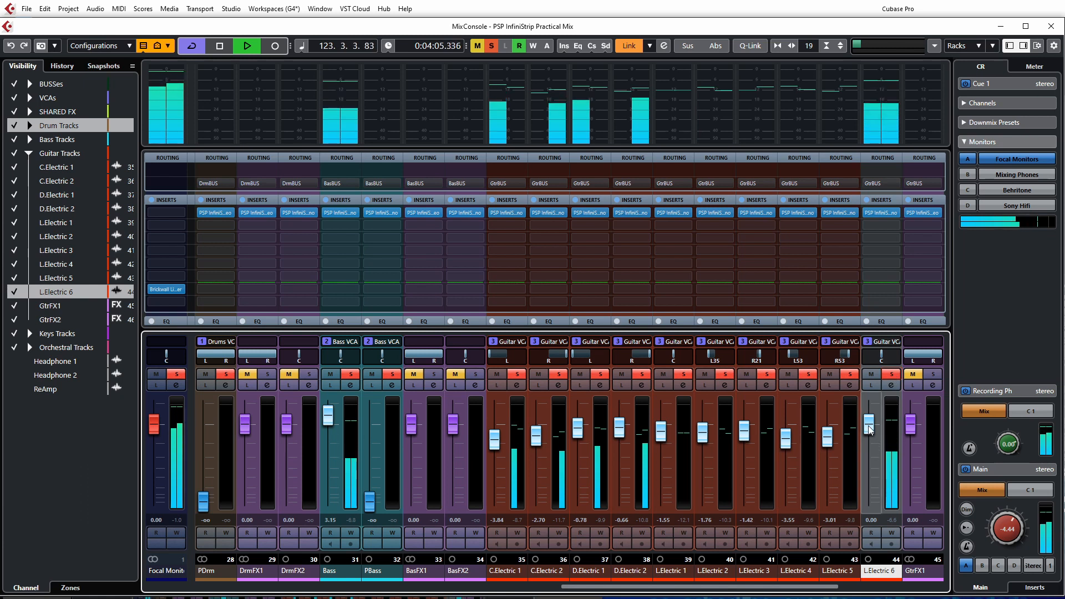
pyautogui.moveTo(869, 426); pyautogui.dragTo(867, 458)
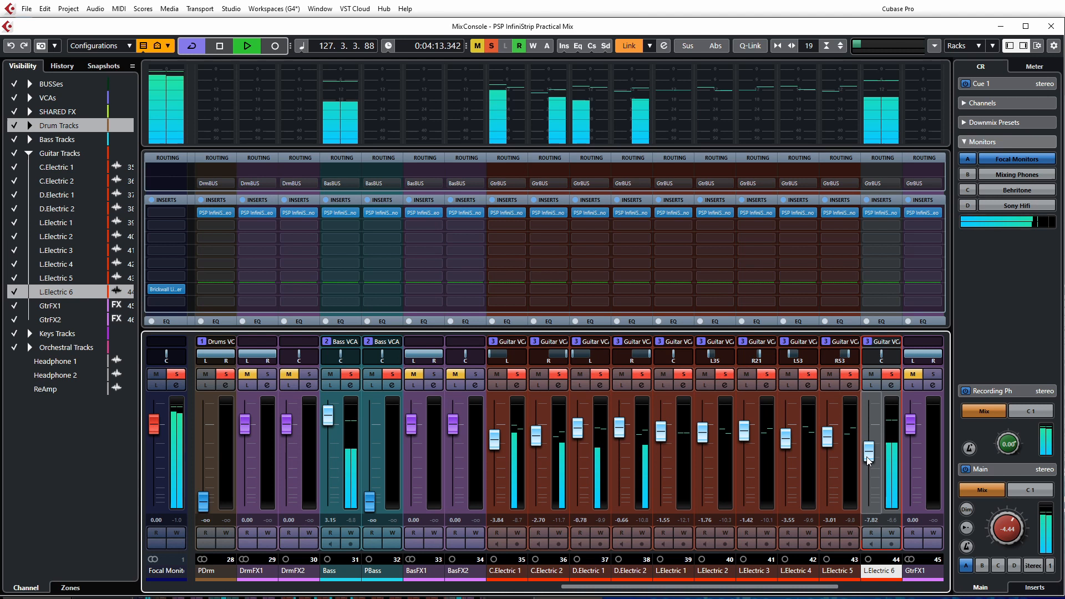
pyautogui.moveTo(867, 456); pyautogui.dragTo(867, 454)
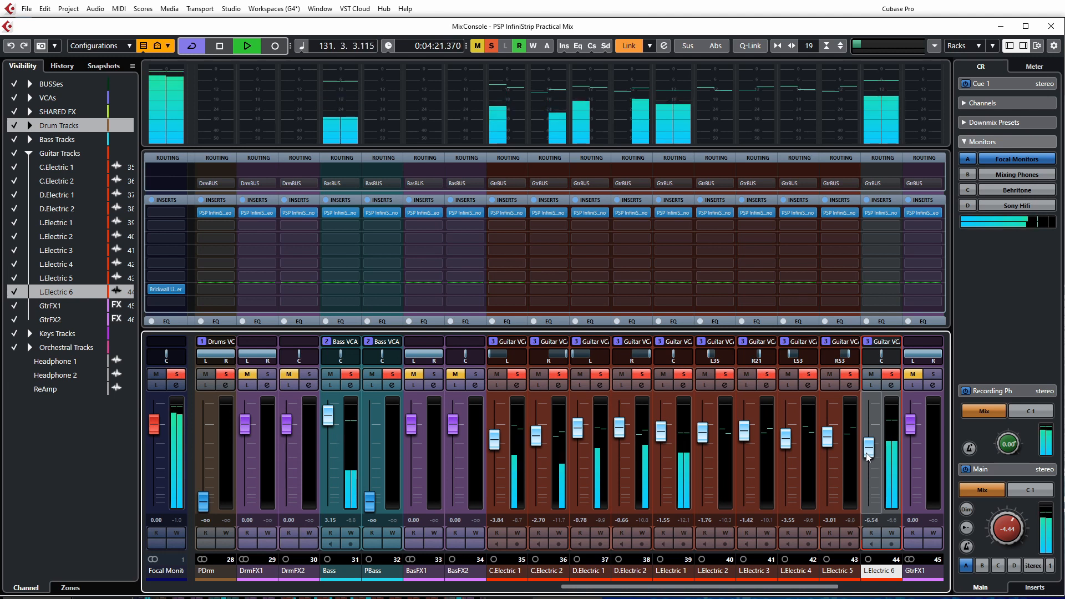
pyautogui.moveTo(866, 454); pyautogui.dragTo(866, 456)
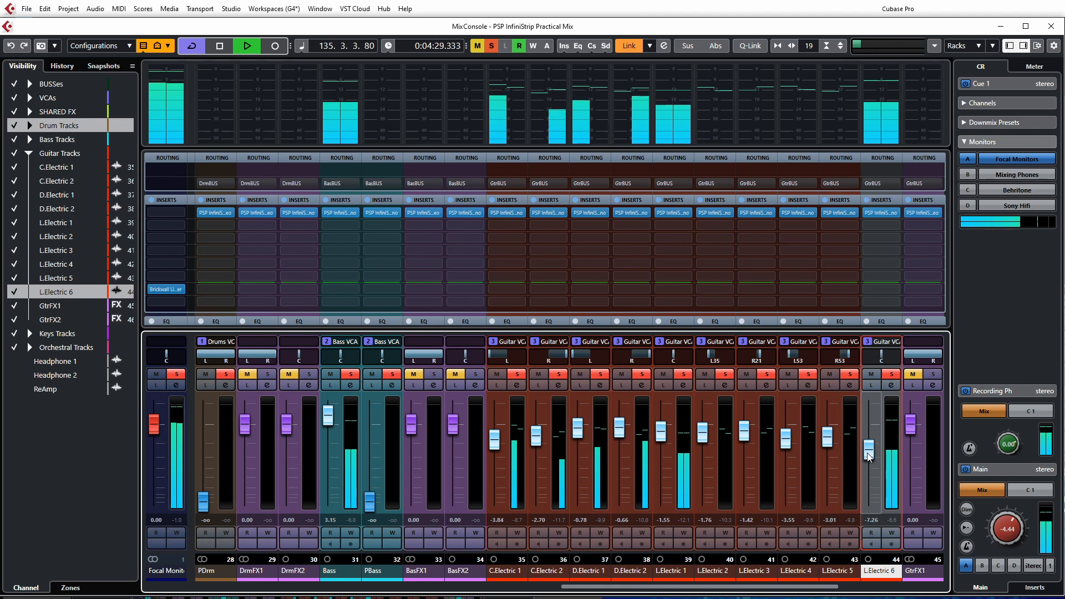
pyautogui.moveTo(867, 453); pyautogui.dragTo(867, 452)
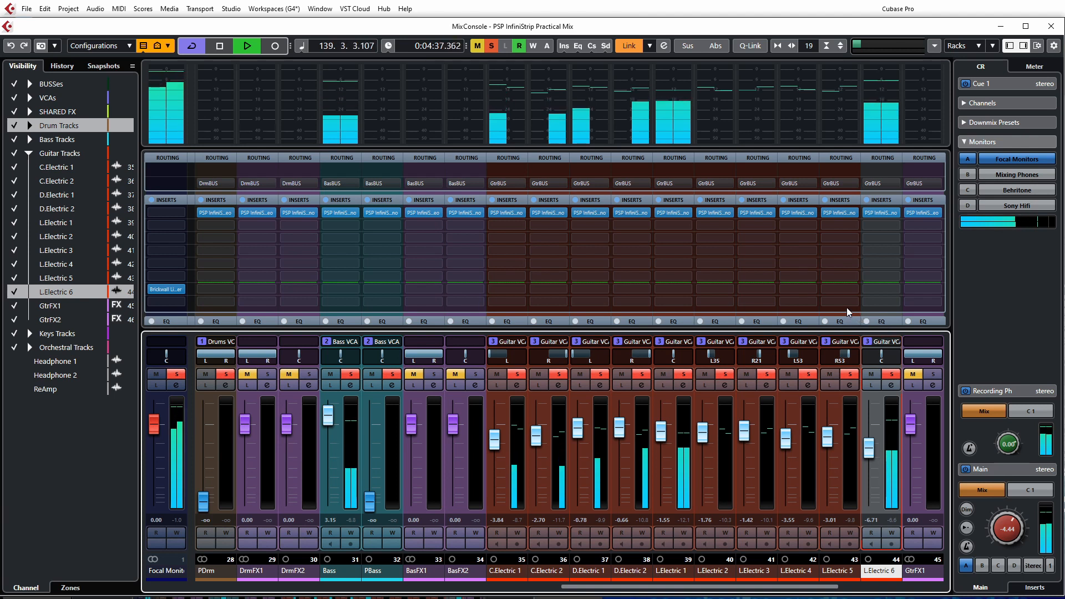
# - Return to the project tracks and collapse the Guitar Tracks folder
pyautogui.press('F3')
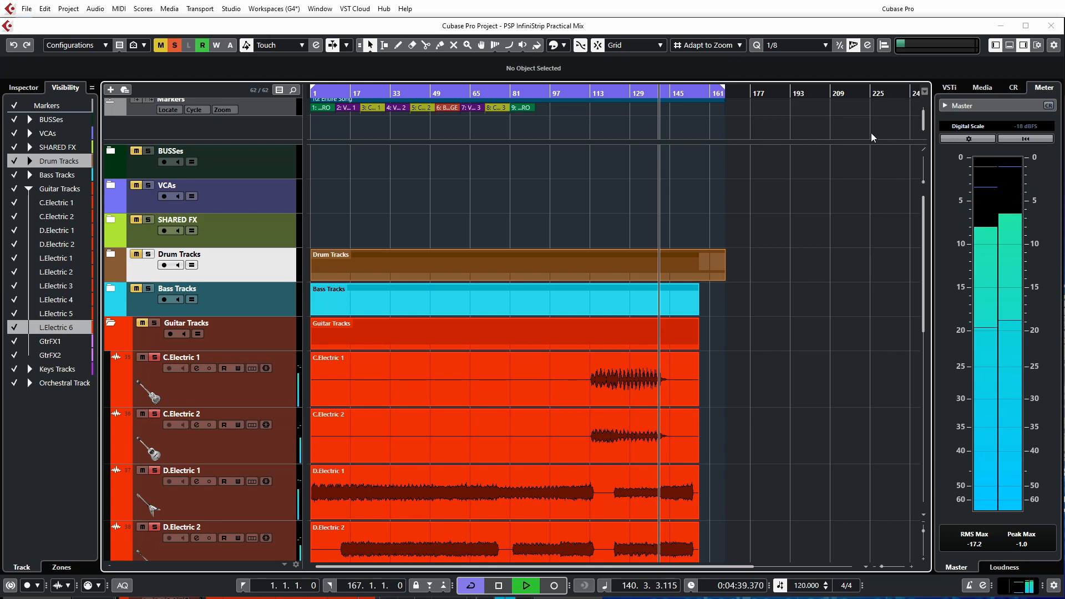
pyautogui.click(111, 322)
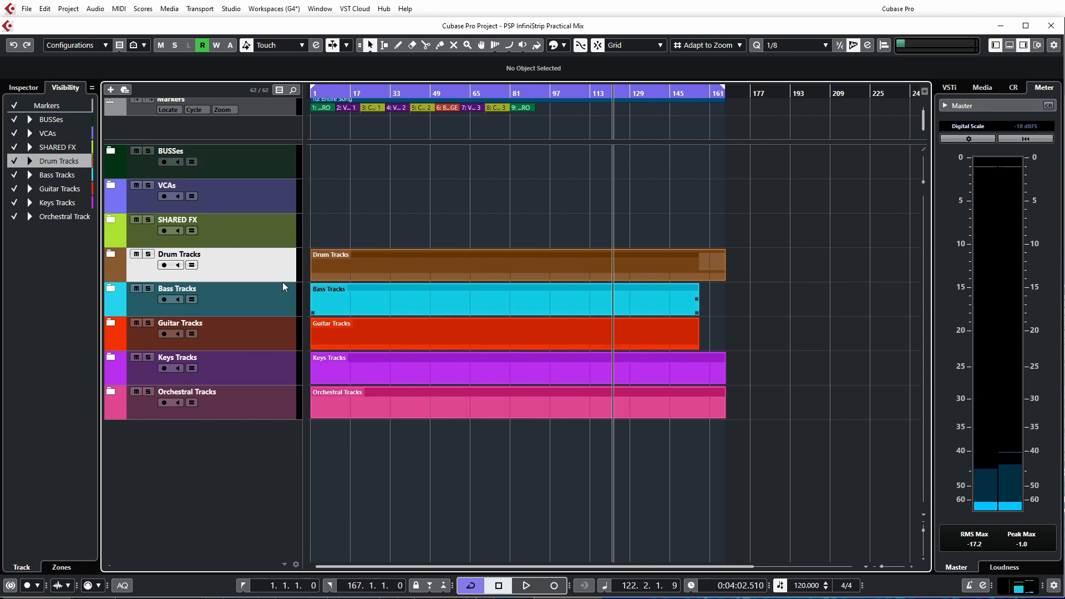
# - Play the full mix from bar 122, audition spots across the whole song including about bars 24, 44 and 88, and stop near the beginning
pyautogui.press('space')
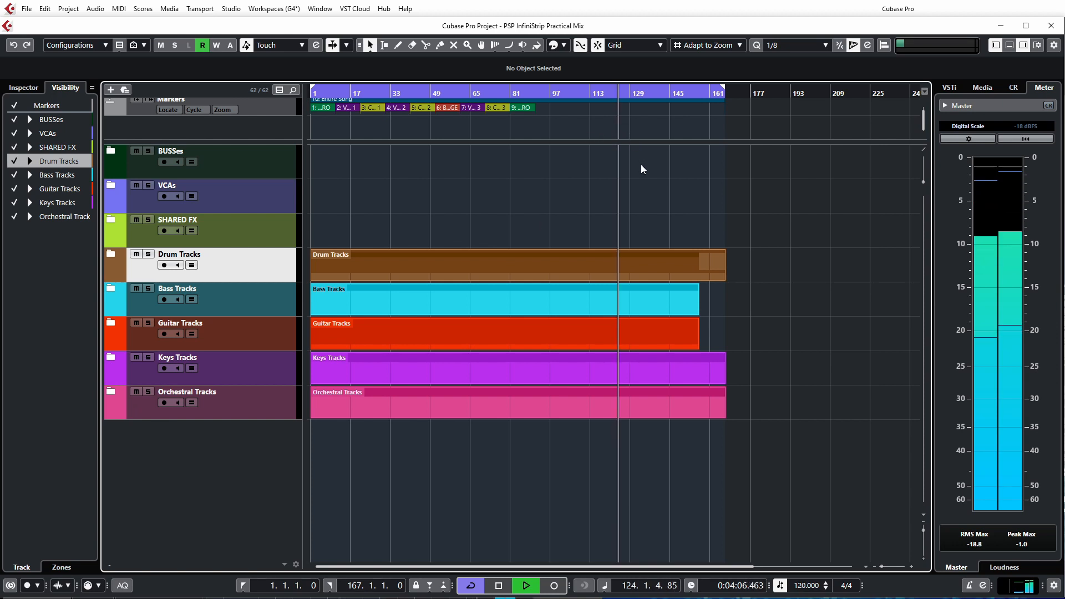
pyautogui.click(367, 138)
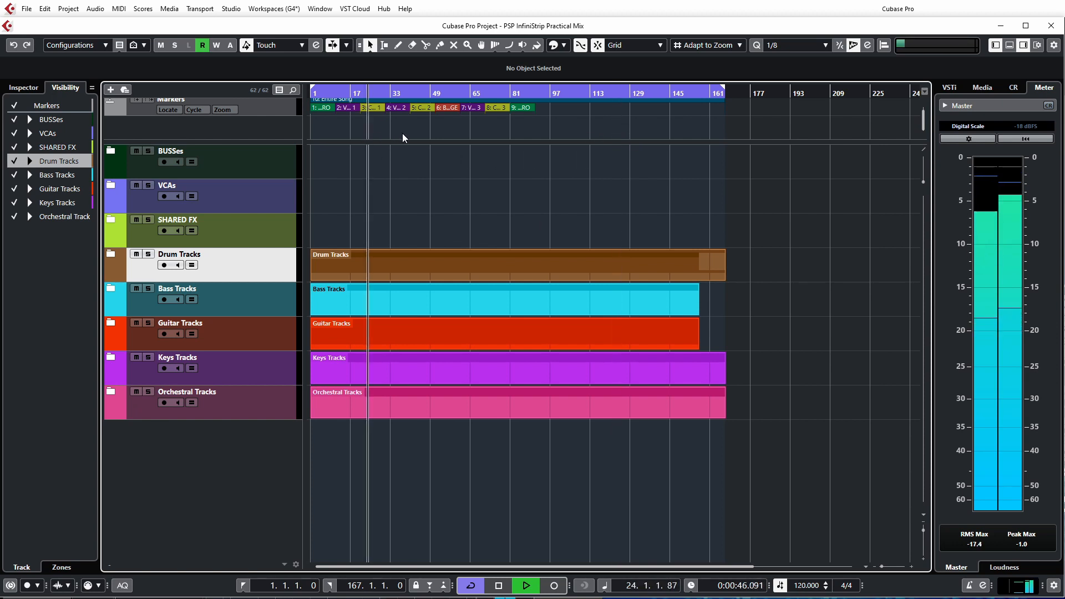
pyautogui.click(420, 133)
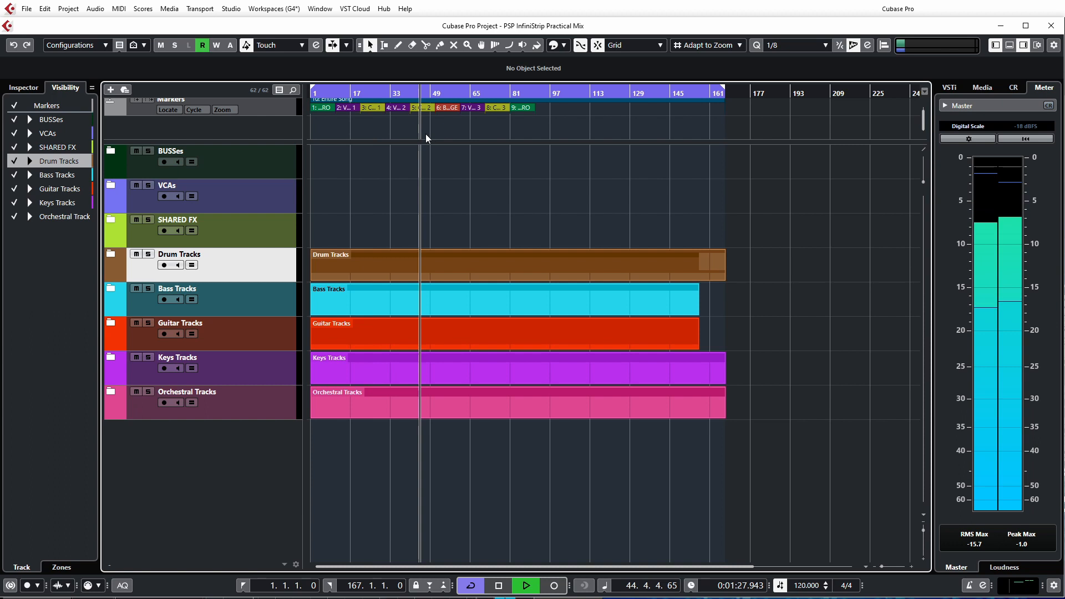
pyautogui.click(472, 132)
pyautogui.click(530, 132)
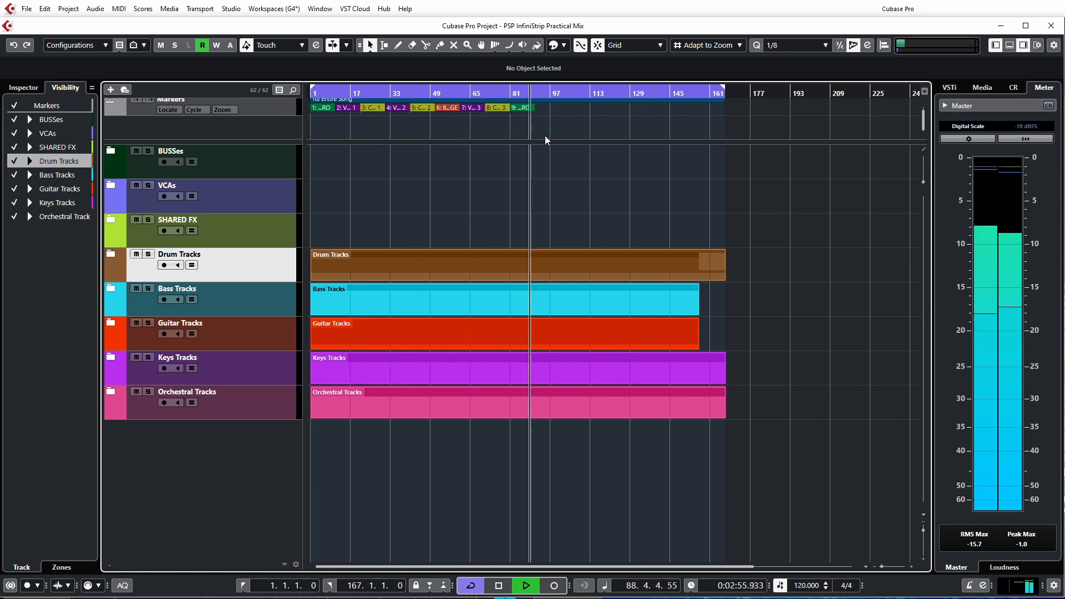
pyautogui.click(643, 128)
pyautogui.click(667, 132)
pyautogui.click(315, 132)
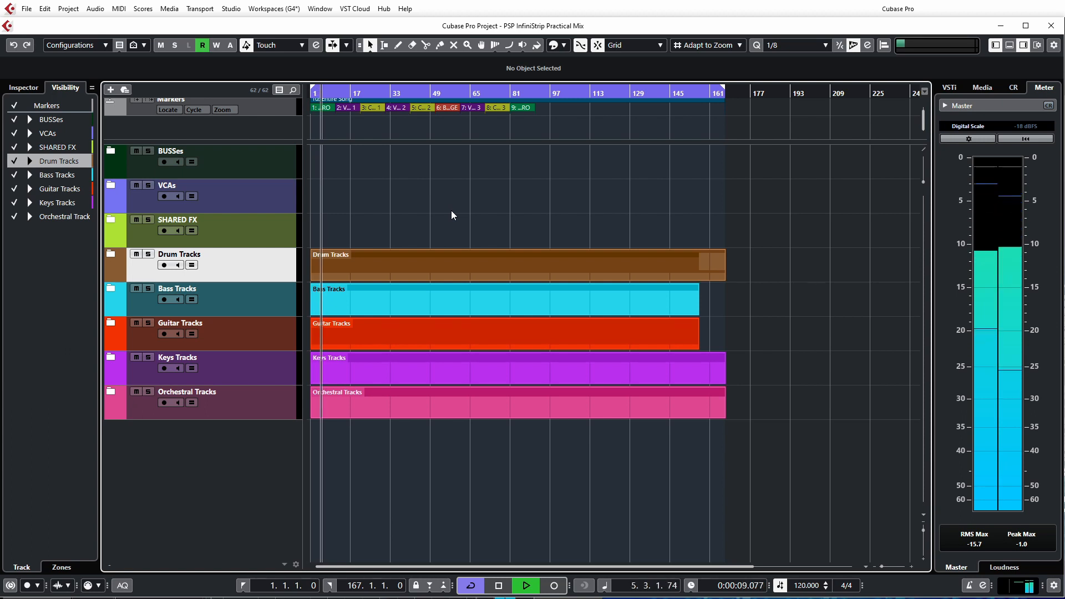
pyautogui.press('space')
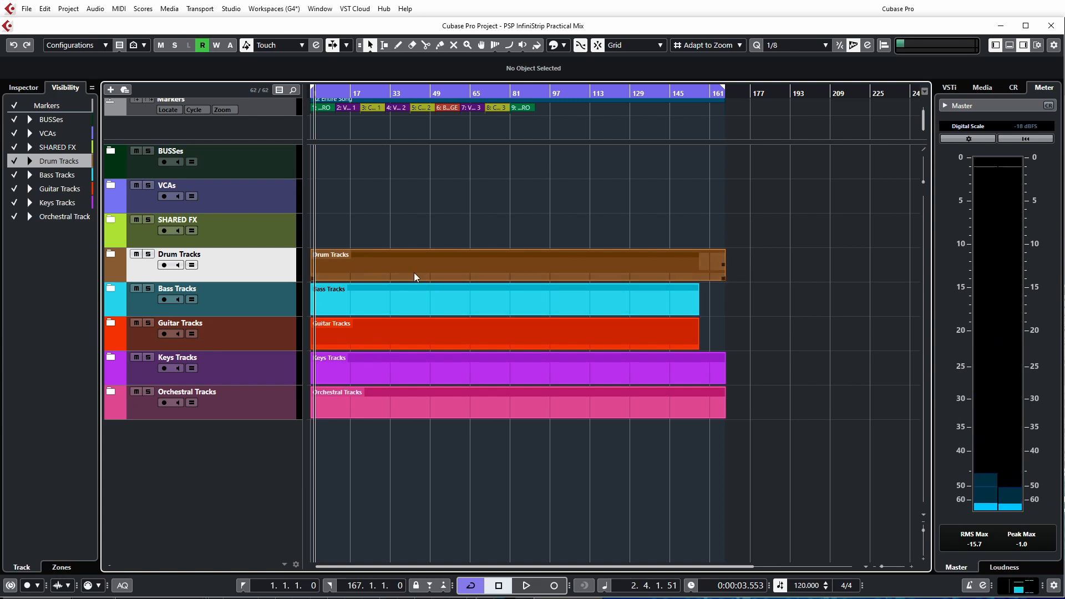
# - Expand the Drum Tracks and Guitar Tracks folders one after the other to review their channels, collapsing each again
pyautogui.click(111, 256)
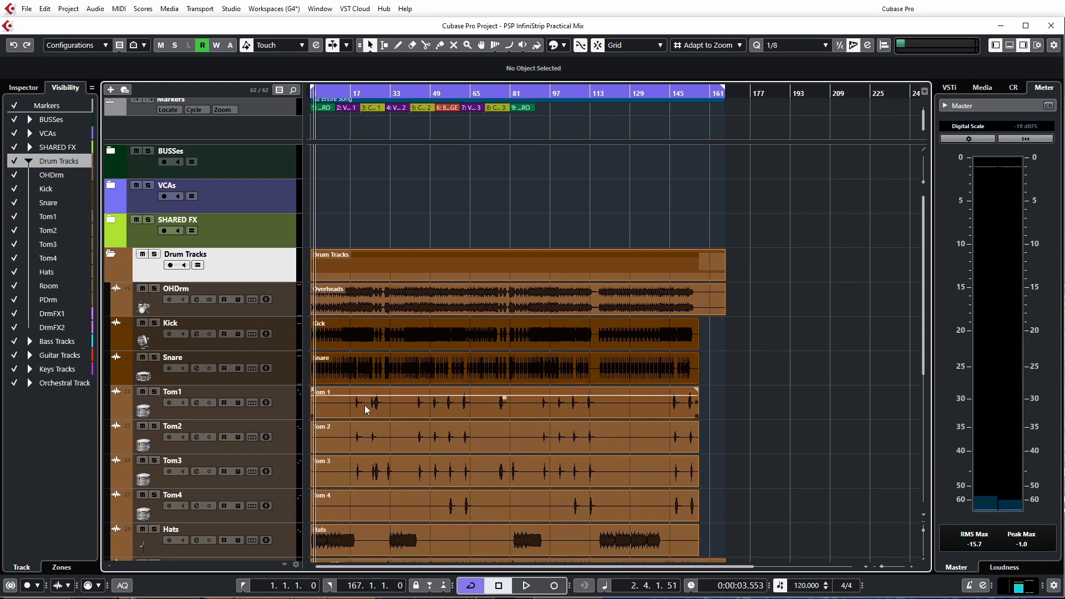
pyautogui.click(111, 269)
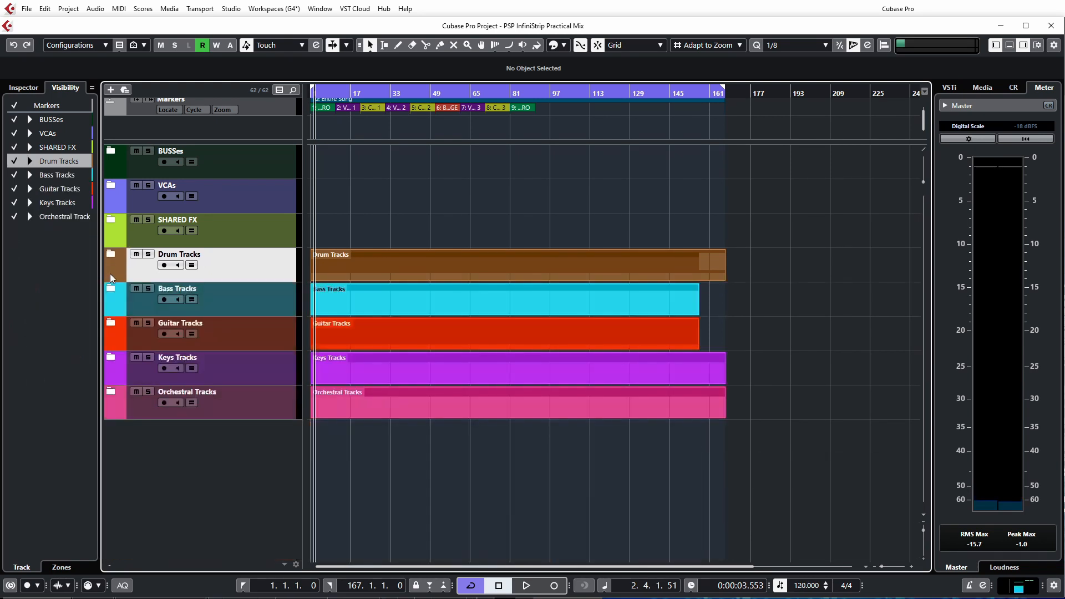
pyautogui.click(111, 326)
pyautogui.scroll(-2, 375, 448)
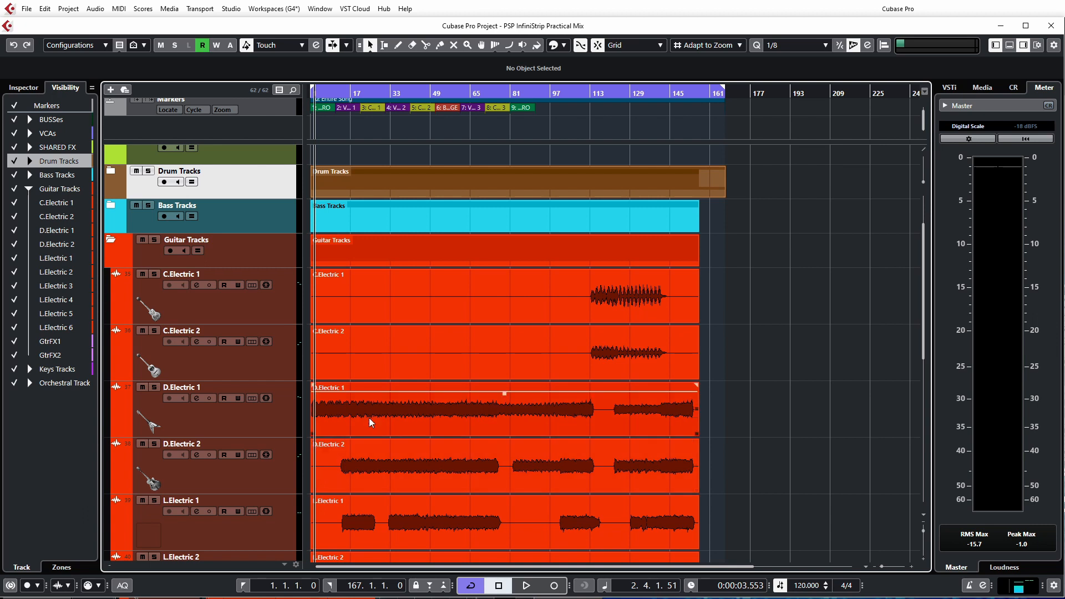
pyautogui.click(111, 241)
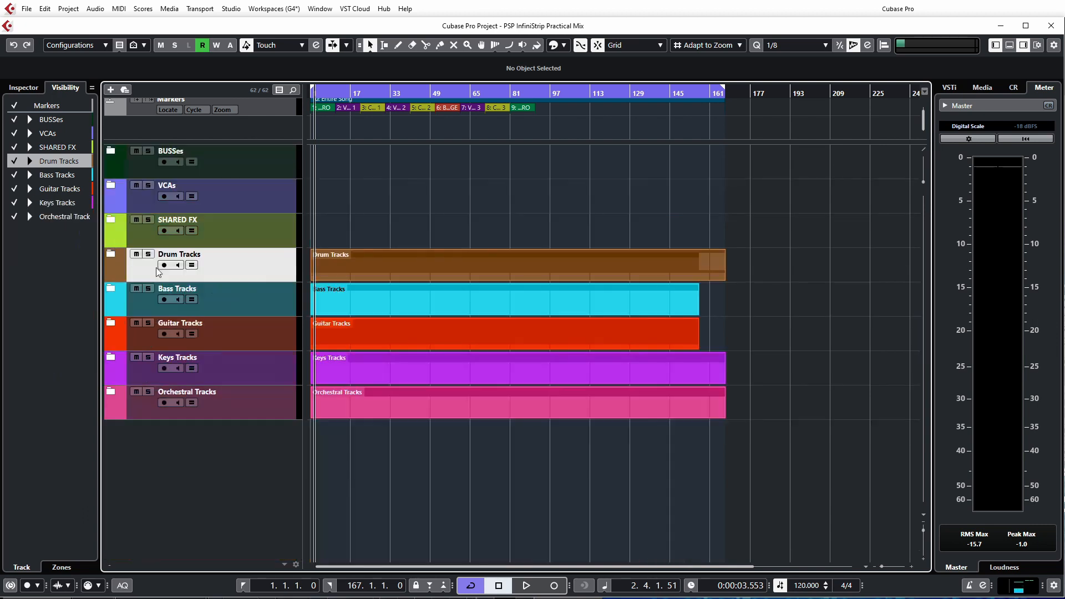